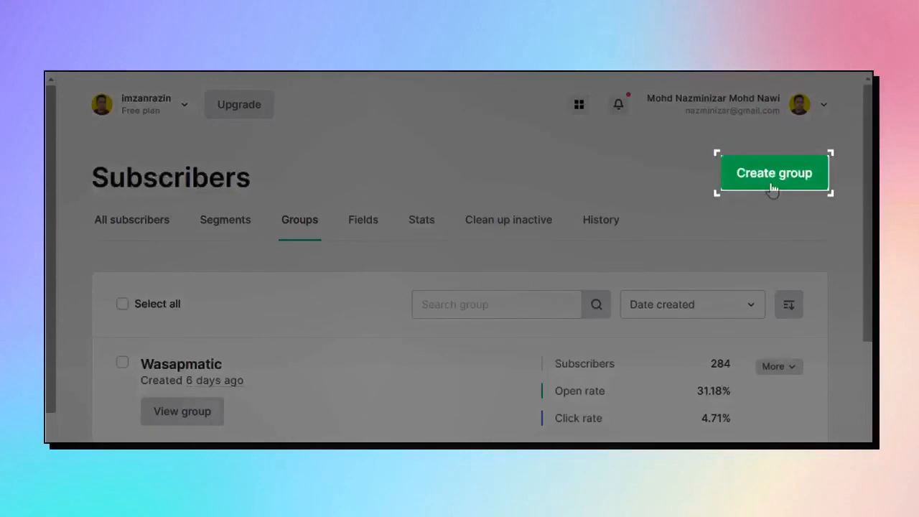
# Create the 'Telegram Leads' subscriber group, then go to the Automation page.
pyautogui.click(772, 173)
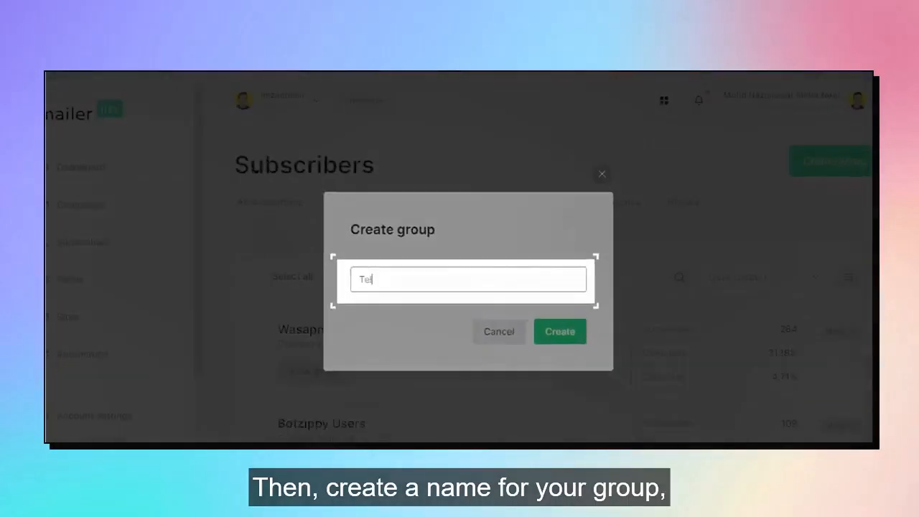
pyautogui.write('egram Leads')
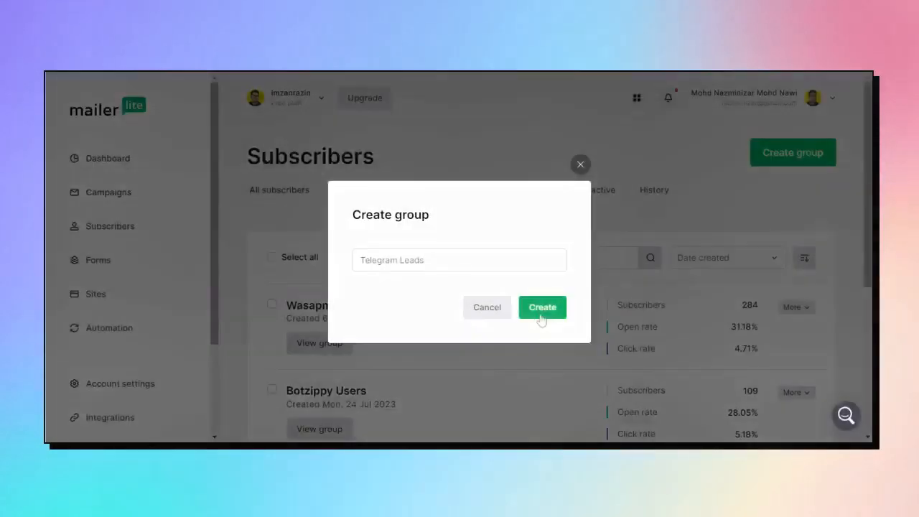
pyautogui.click(540, 313)
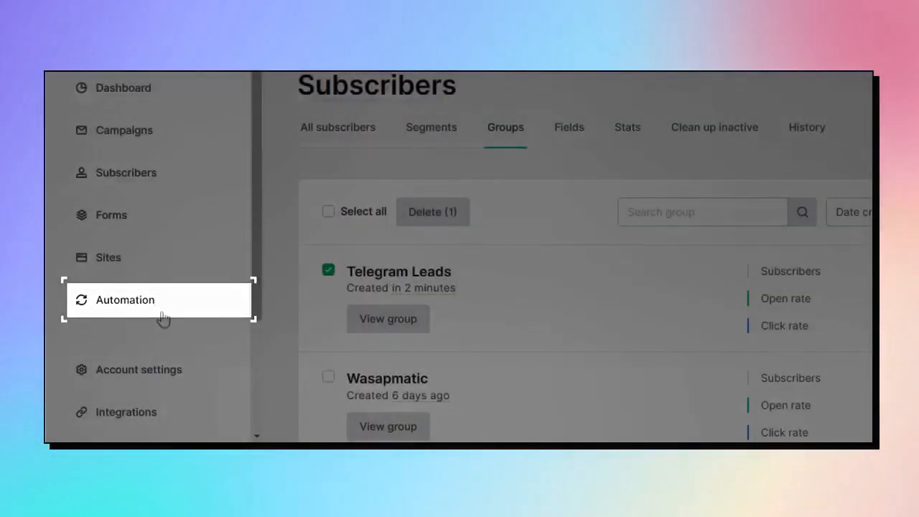
pyautogui.click(155, 307)
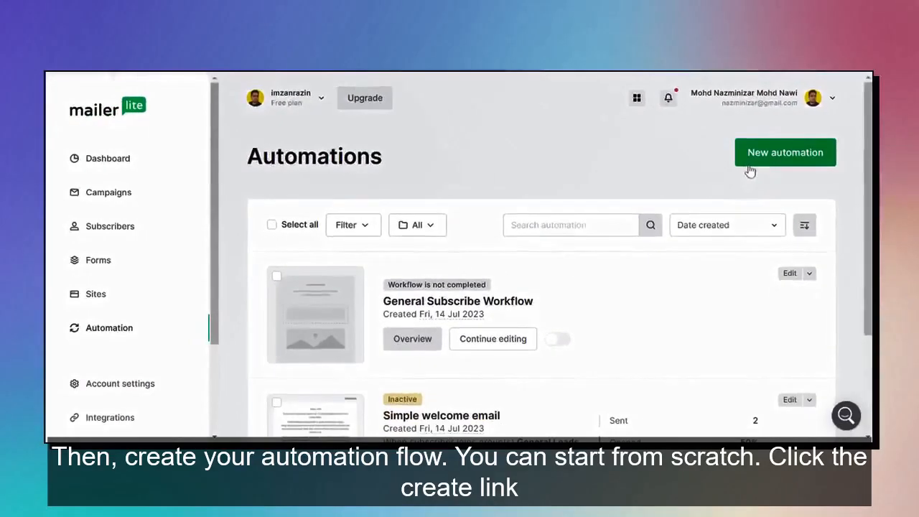
# Create a from-scratch automation named 'Telegram Leads Welcome' and start building it.
pyautogui.click(747, 166)
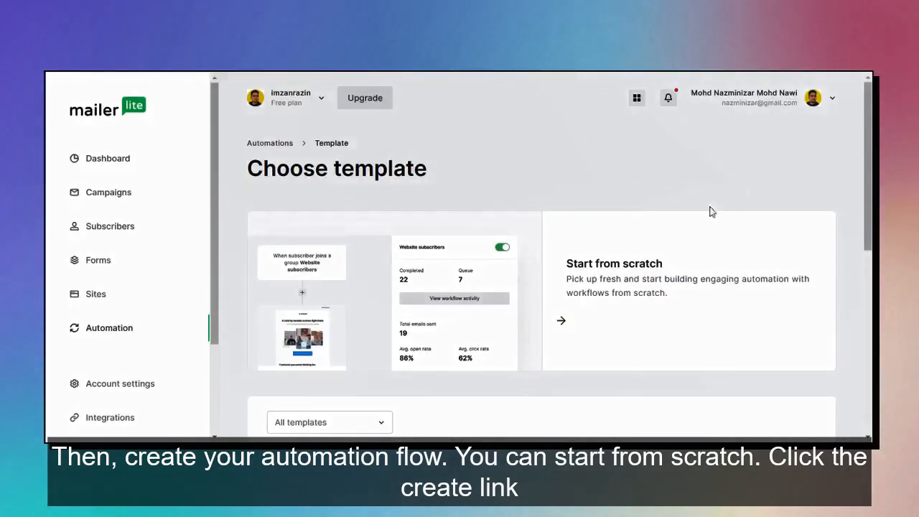
pyautogui.moveTo(577, 337)
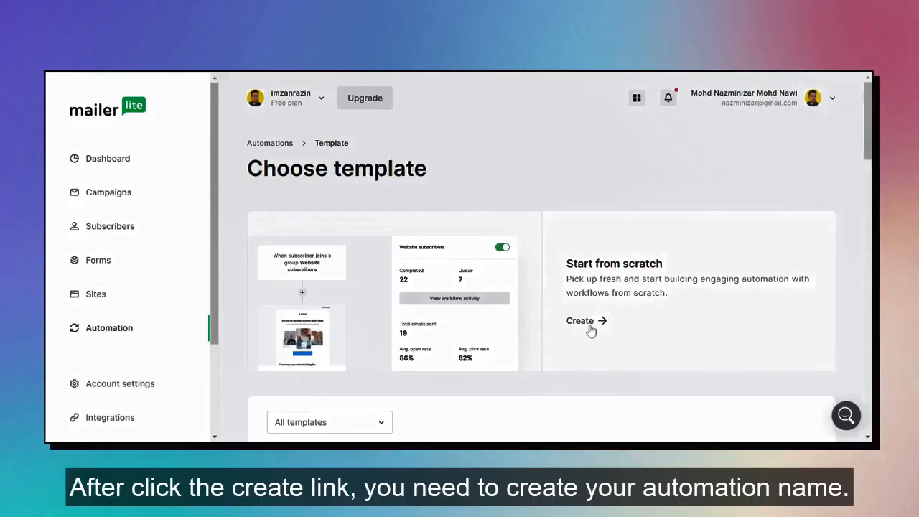
pyautogui.click(611, 291)
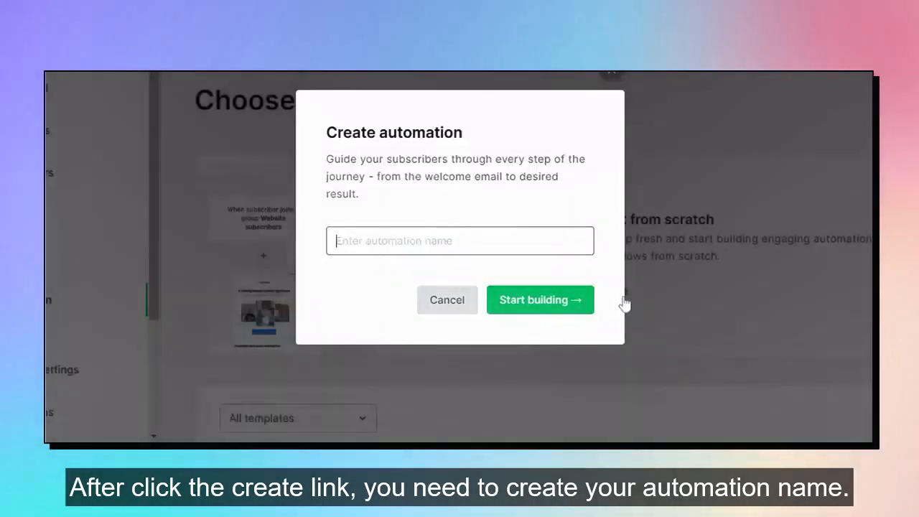
pyautogui.write('Telegram Leads Welcome')
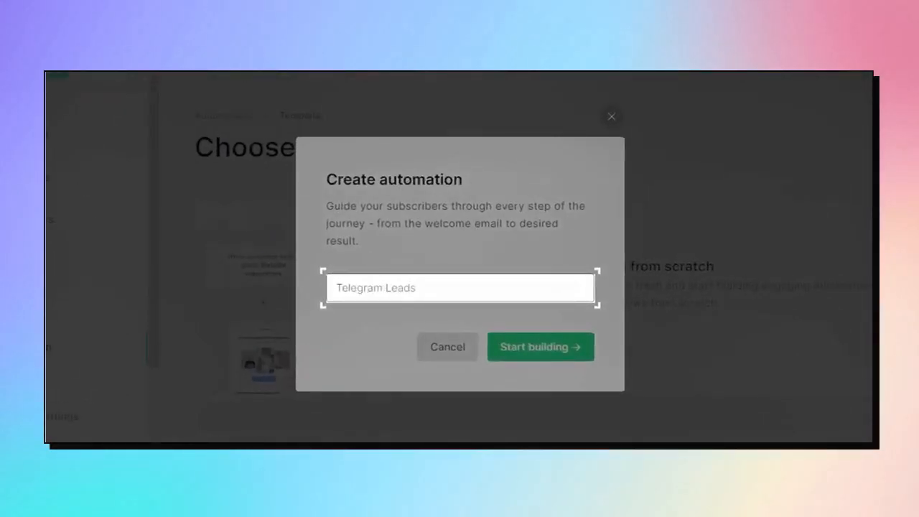
pyautogui.click(539, 352)
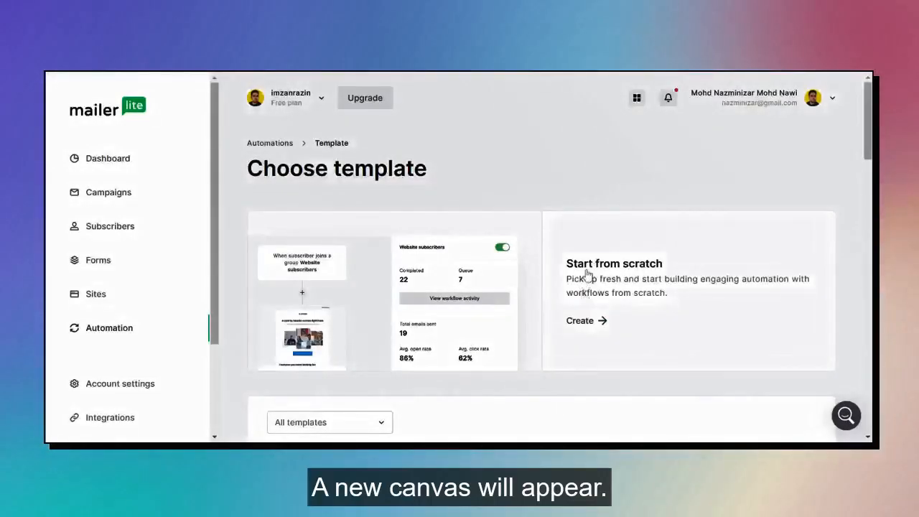
pyautogui.click(587, 274)
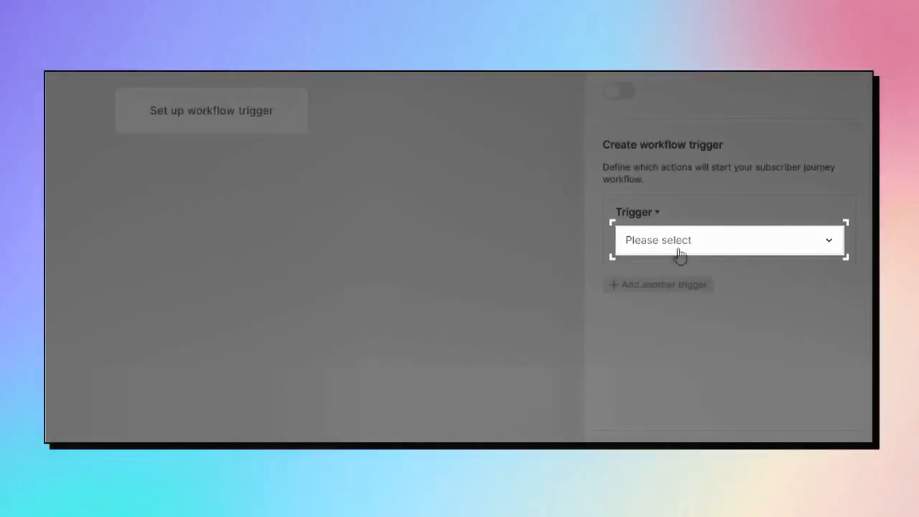
# Save a 'When subscriber joins group(s)' trigger for the Telegram Leads group.
pyautogui.click(679, 250)
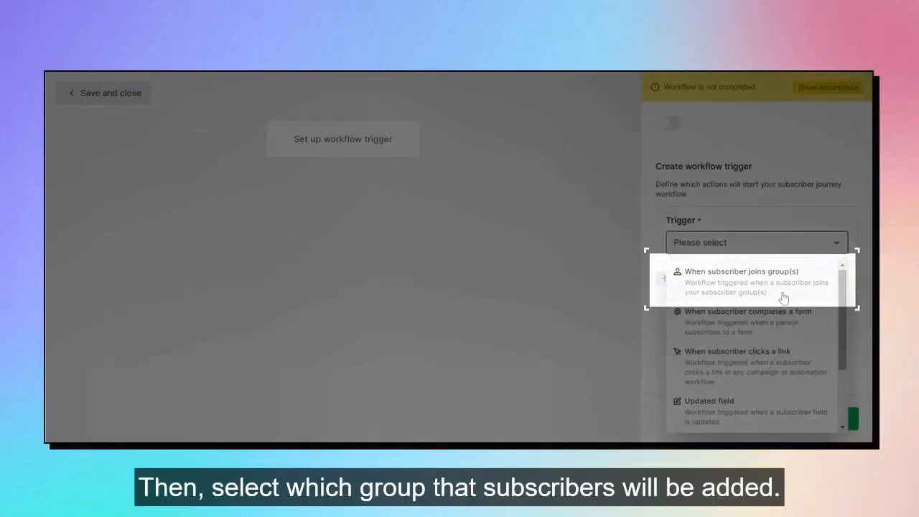
pyautogui.click(781, 293)
pyautogui.click(780, 287)
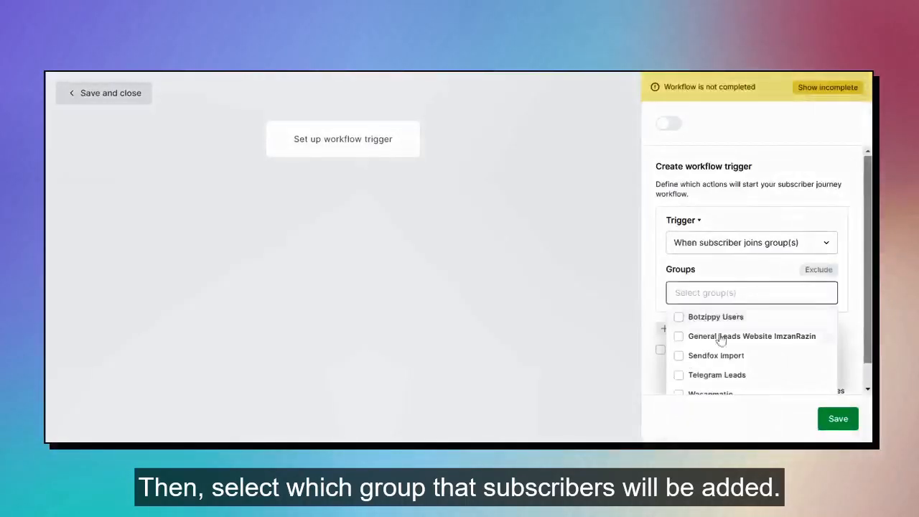
pyautogui.click(679, 376)
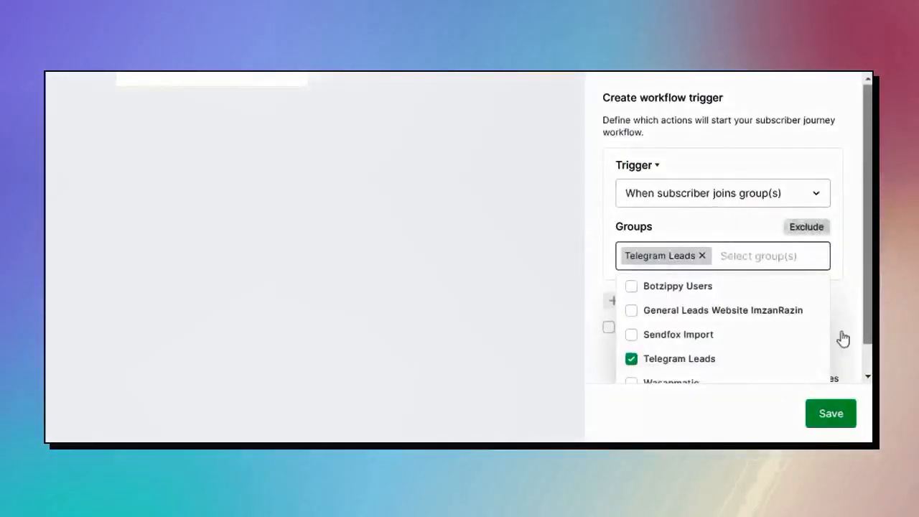
pyautogui.click(843, 339)
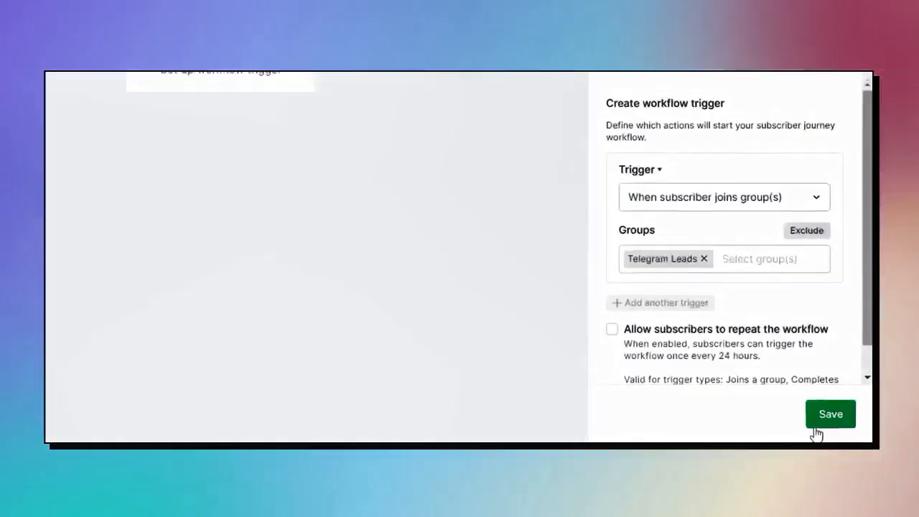
pyautogui.click(819, 423)
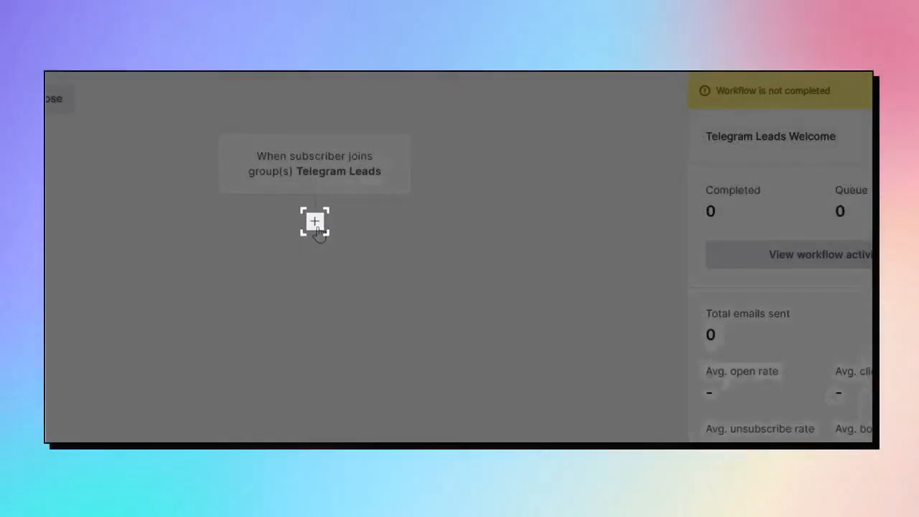
# Add a Delay step of 2 minute(s) after the trigger and save it.
pyautogui.click(315, 224)
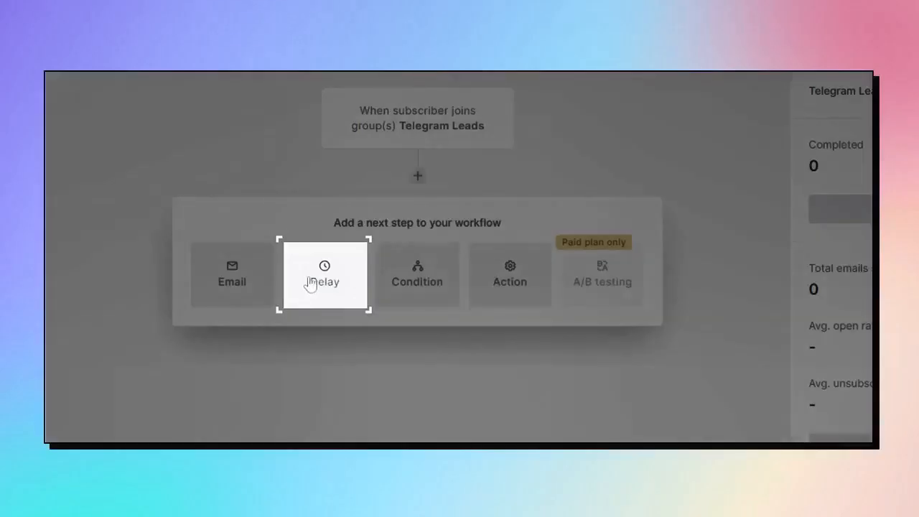
pyautogui.click(308, 283)
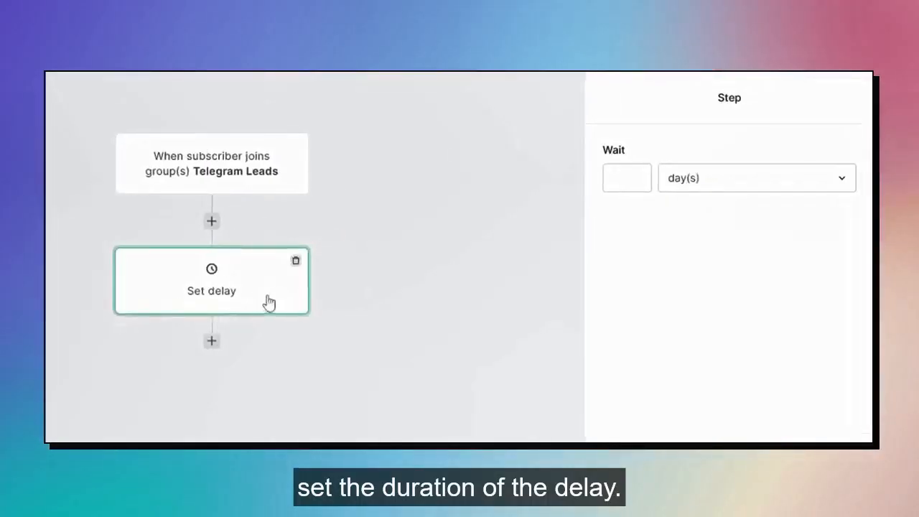
pyautogui.click(747, 178)
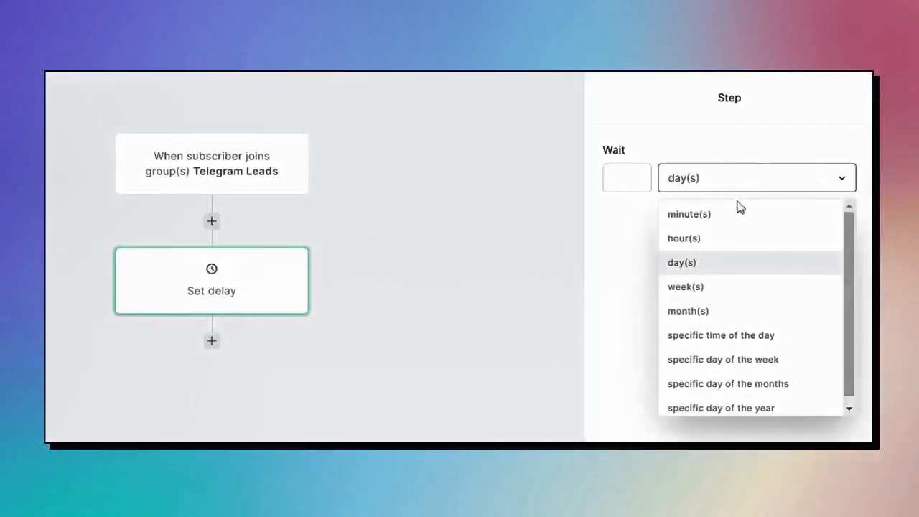
pyautogui.click(732, 217)
pyautogui.click(627, 178)
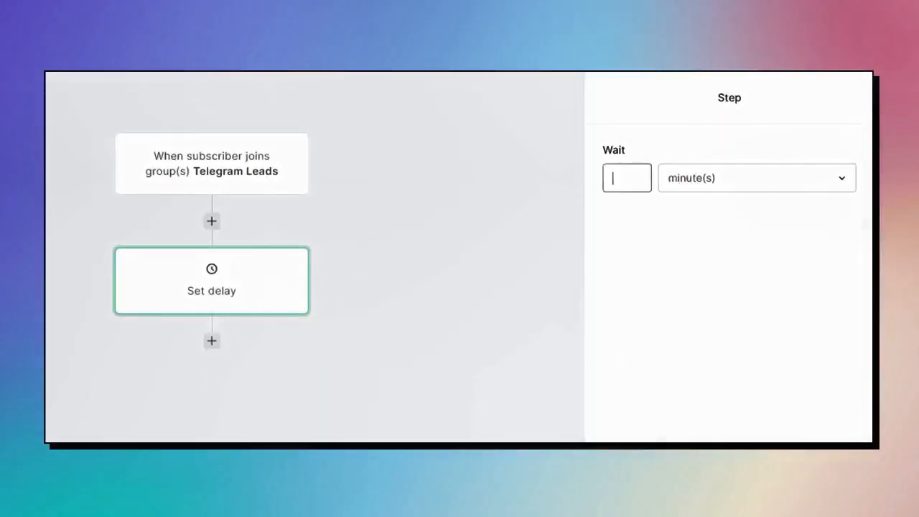
pyautogui.write('2')
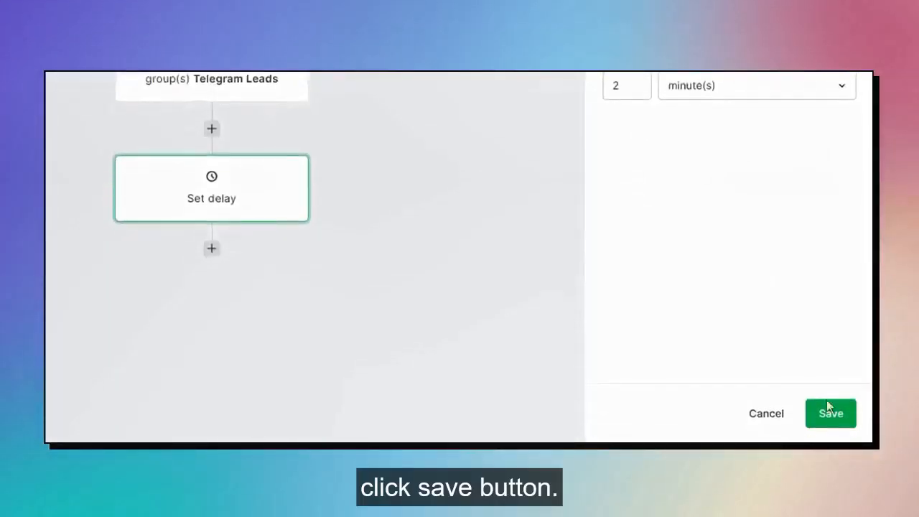
pyautogui.click(830, 424)
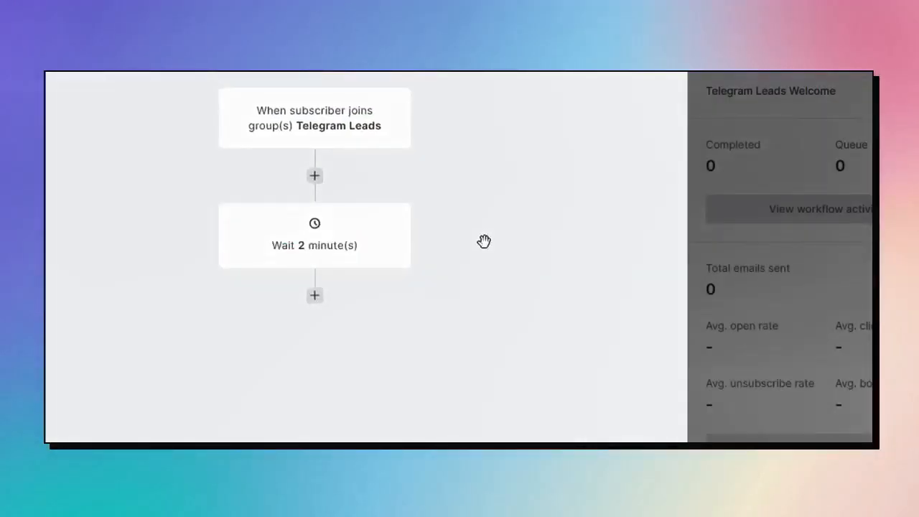
pyautogui.click(314, 295)
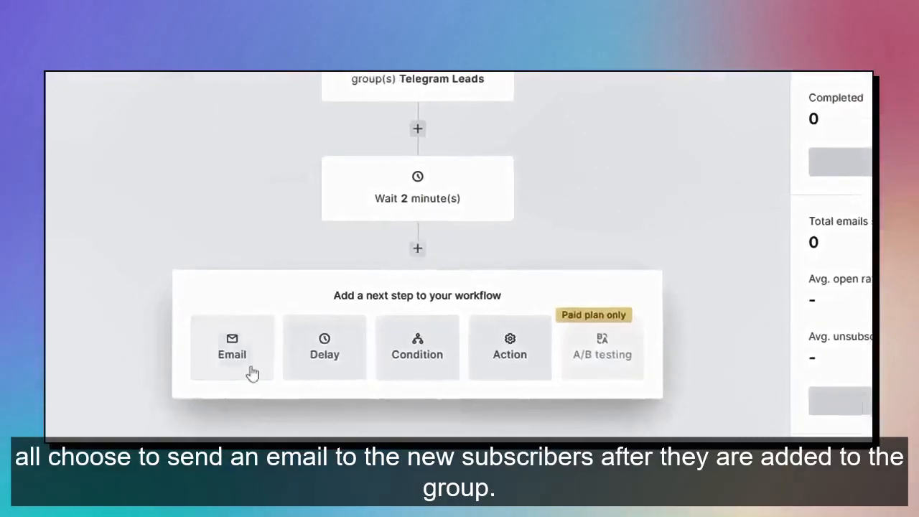
# Add an email step named 'Welcome Telegram Leads' and begin the subject 'Welcome'.
pyautogui.click(252, 371)
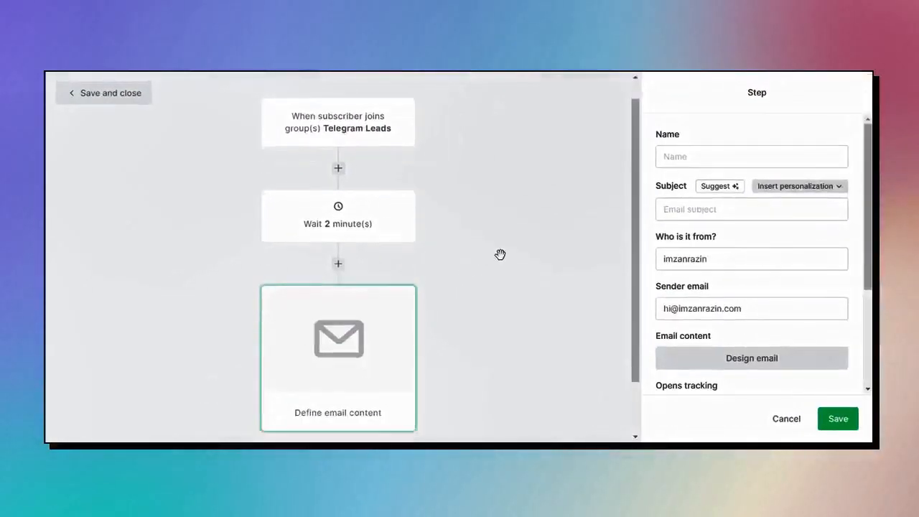
pyautogui.moveTo(500, 255); pyautogui.dragTo(510, 217)
pyautogui.click(750, 157)
pyautogui.write('We')
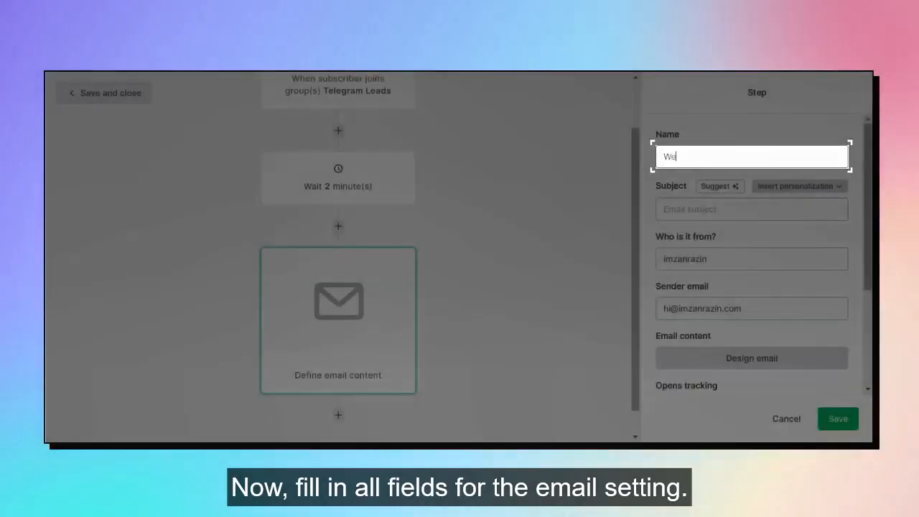
pyautogui.write('lcome Telegram Leads')
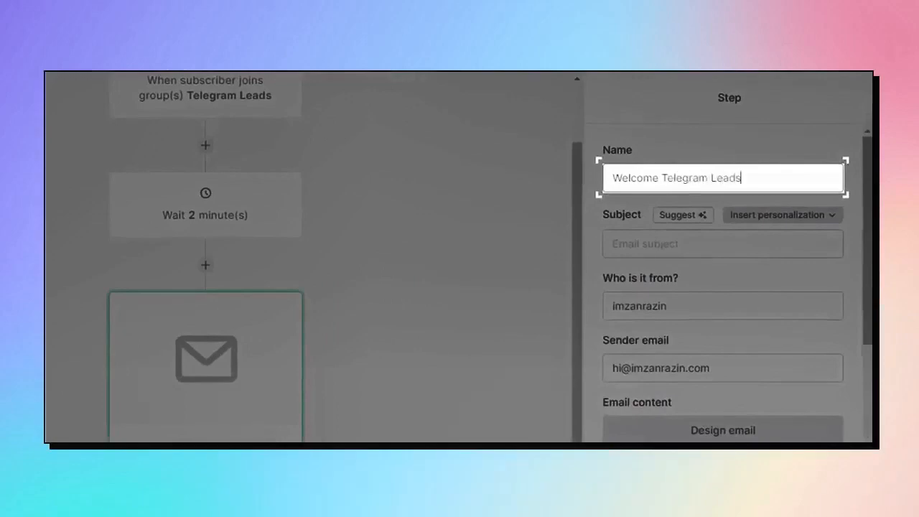
pyautogui.press('Tab')
pyautogui.write('Welco')
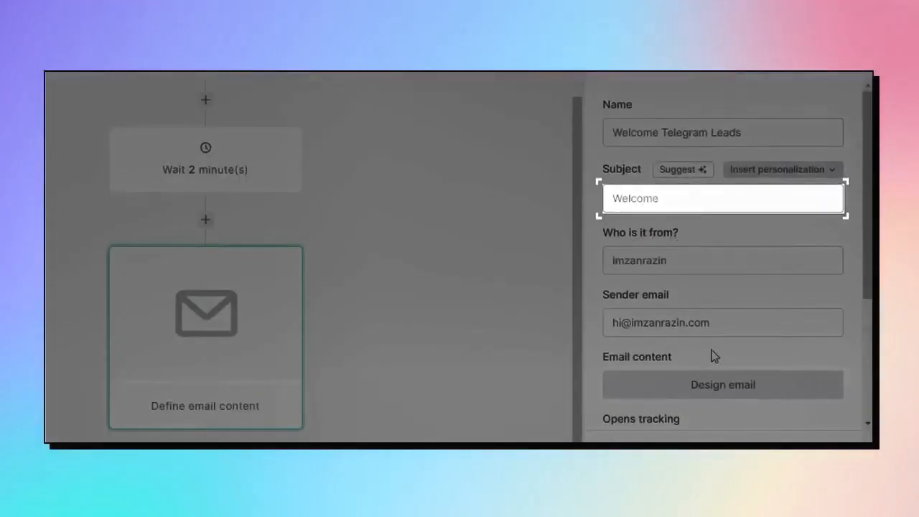
pyautogui.scroll(-5, 715, 357)
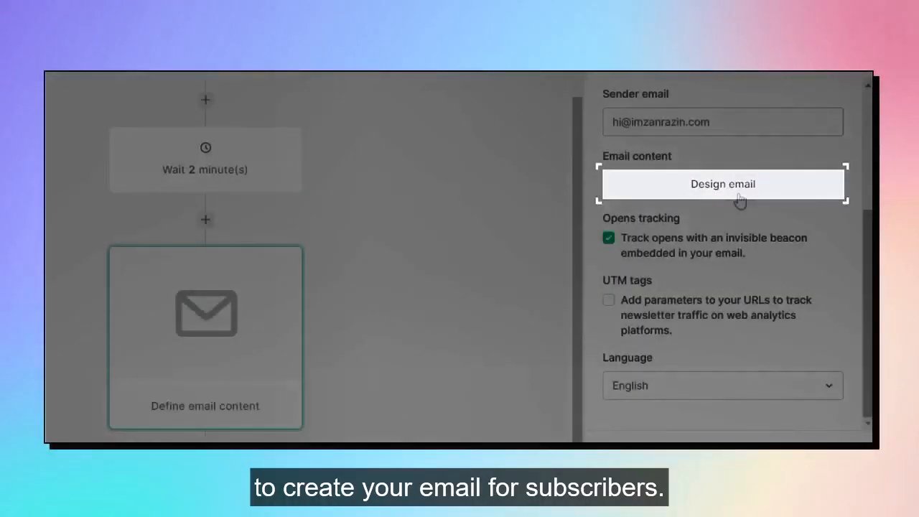
# Open the email's content in the drag & drop editor.
pyautogui.click(738, 197)
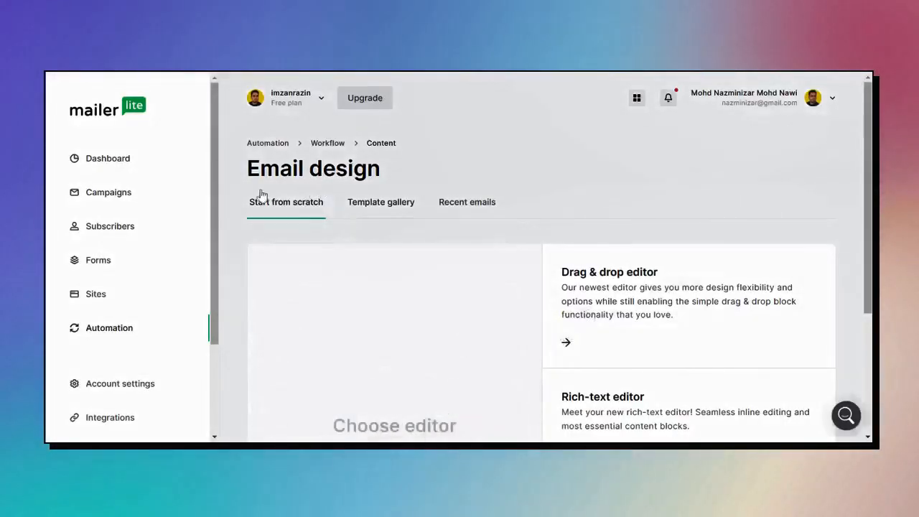
pyautogui.scroll(-1, 574, 280)
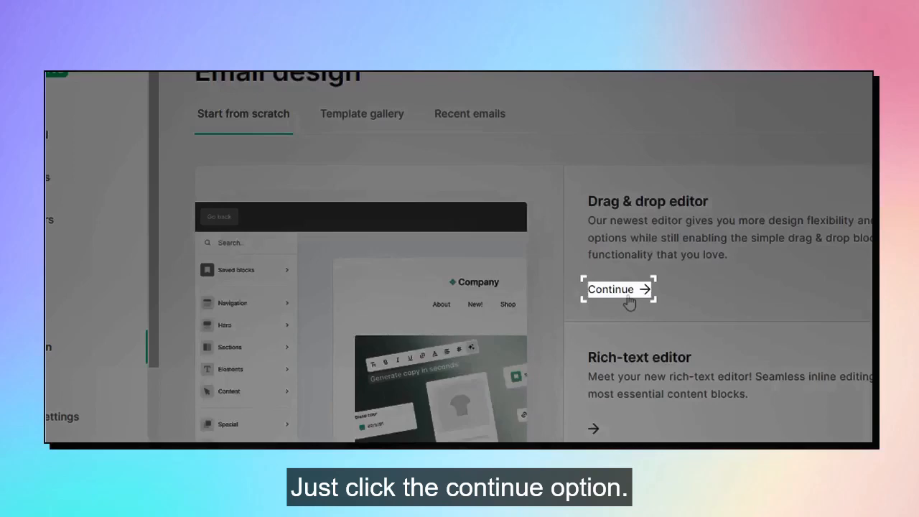
pyautogui.click(627, 297)
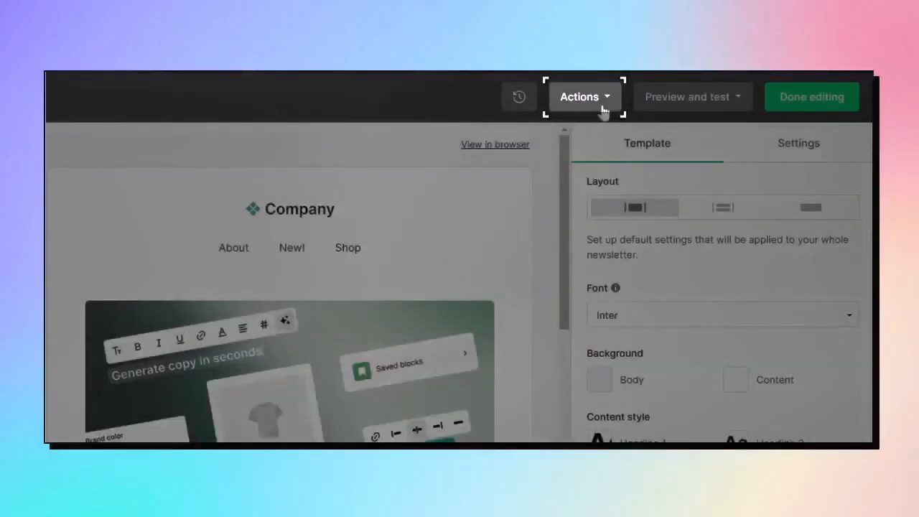
pyautogui.click(604, 111)
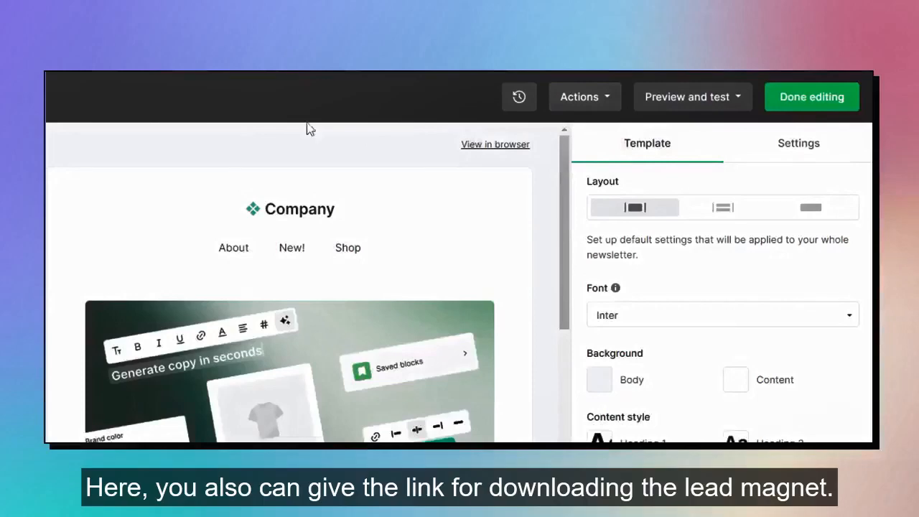
pyautogui.scroll(-15, 445, 328)
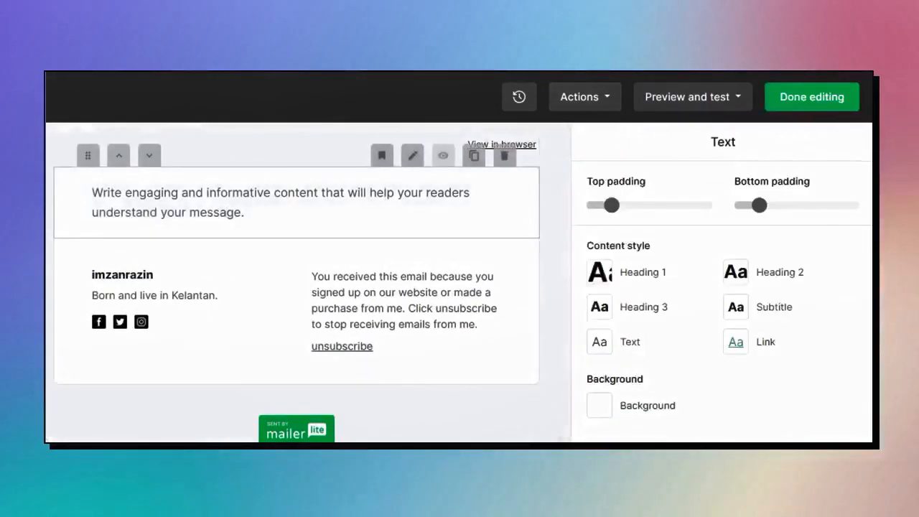
# Replace the text block with 'Hello! Welcome to my channel.' and finish editing.
pyautogui.tripleClick(216, 189)
pyautogui.write('Hello!')
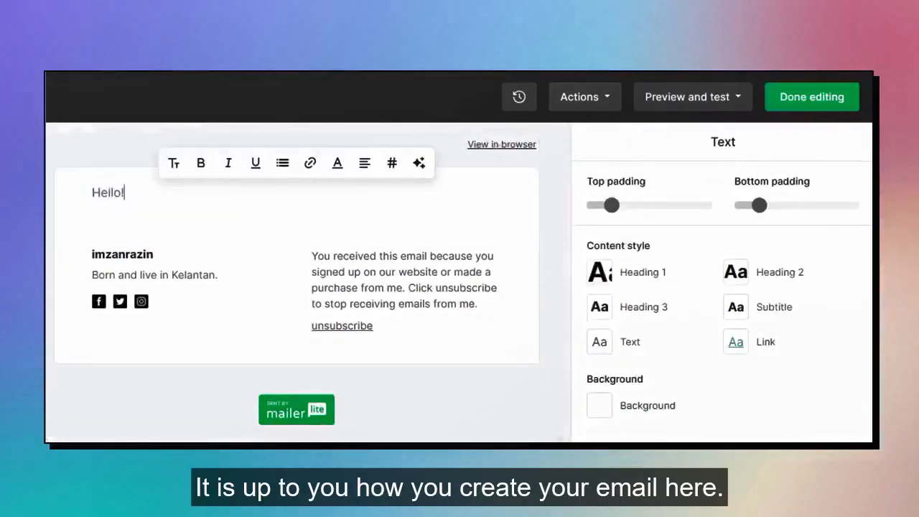
pyautogui.write(' Welcome to my channel.')
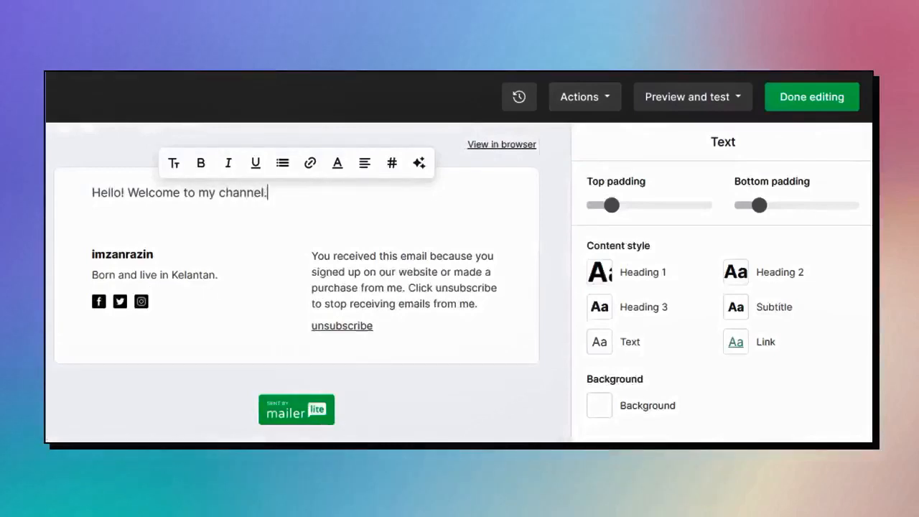
pyautogui.click(156, 395)
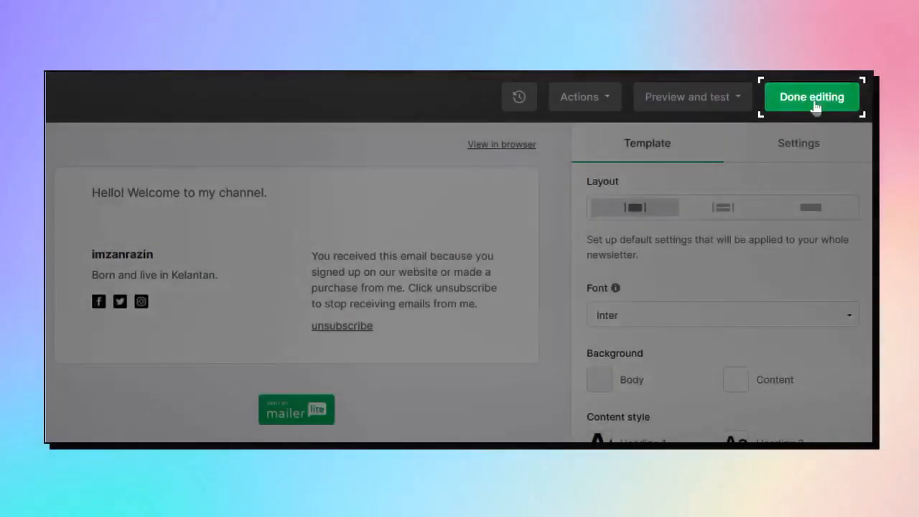
pyautogui.click(813, 104)
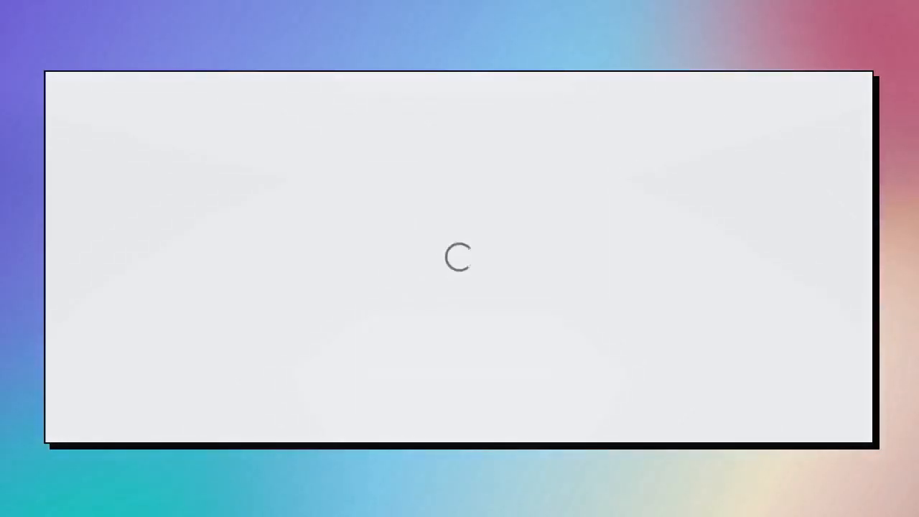
# Try a Delay step after the welcome email, switching its unit to weeks and days, then cancel.
pyautogui.scroll(-2, 328, 289)
pyautogui.scroll(2, 521, 213)
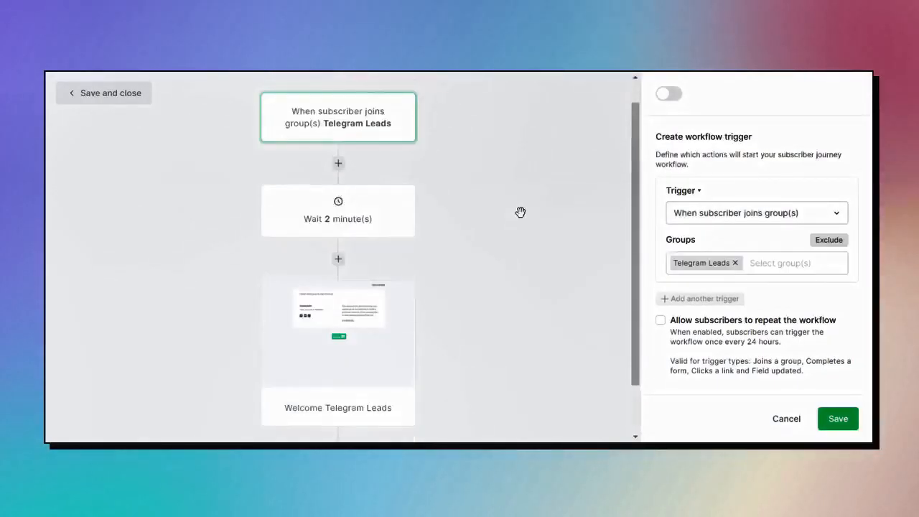
pyautogui.scroll(-2, 521, 213)
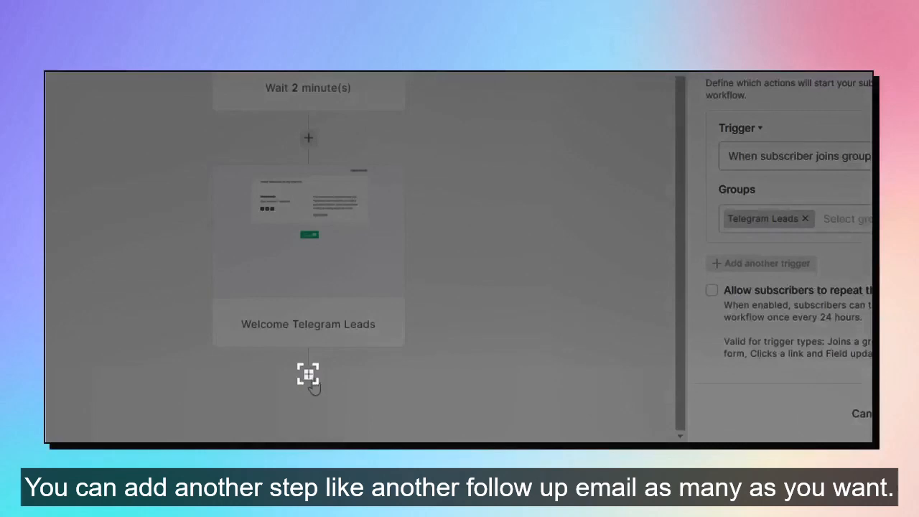
pyautogui.click(308, 373)
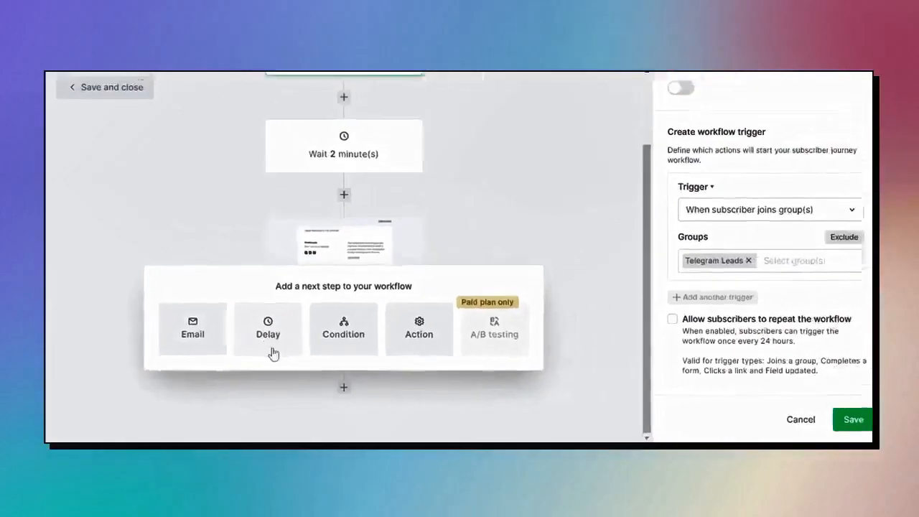
pyautogui.click(309, 323)
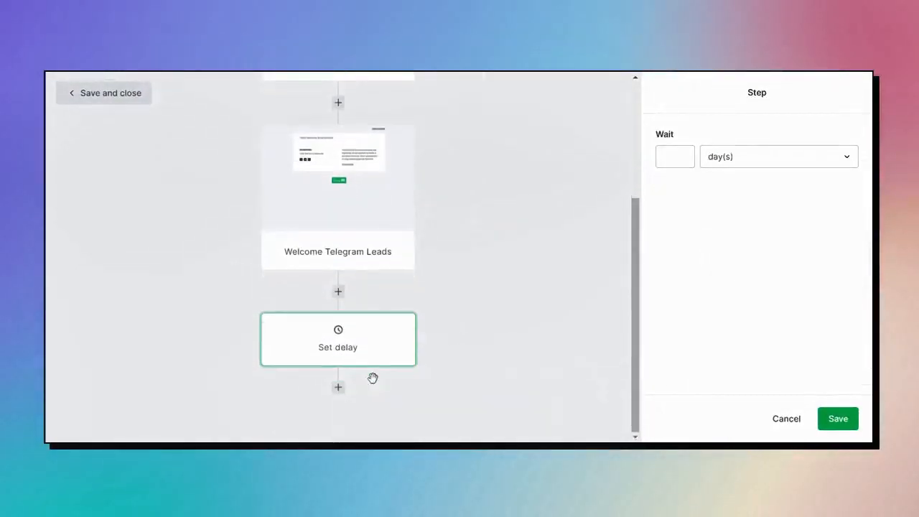
pyautogui.click(683, 176)
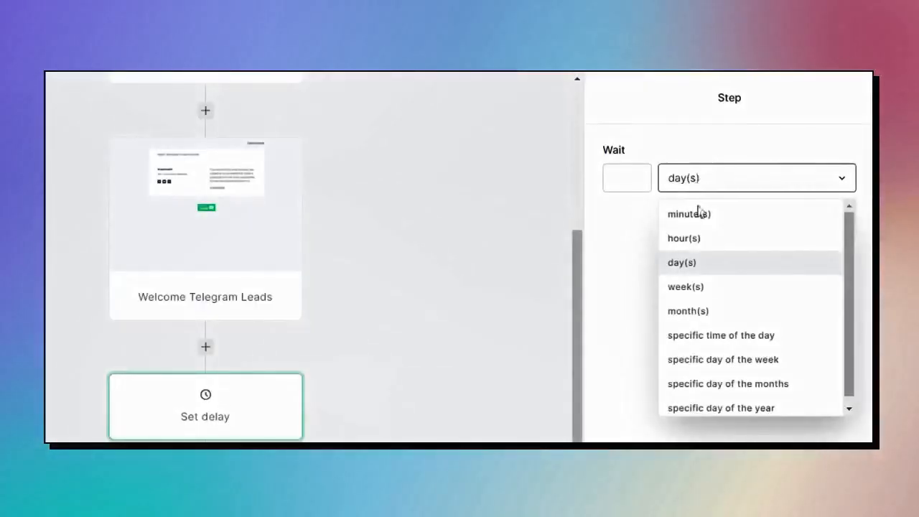
pyautogui.click(702, 286)
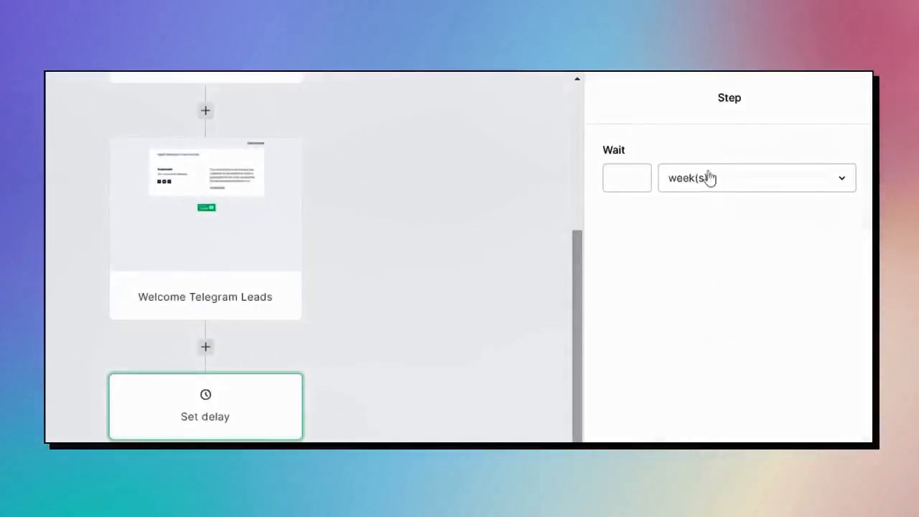
pyautogui.click(619, 179)
pyautogui.click(717, 176)
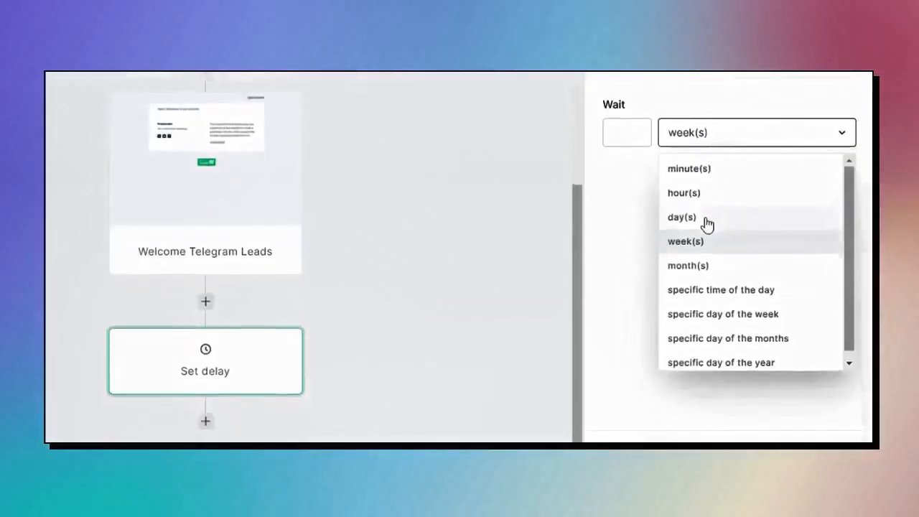
pyautogui.click(689, 262)
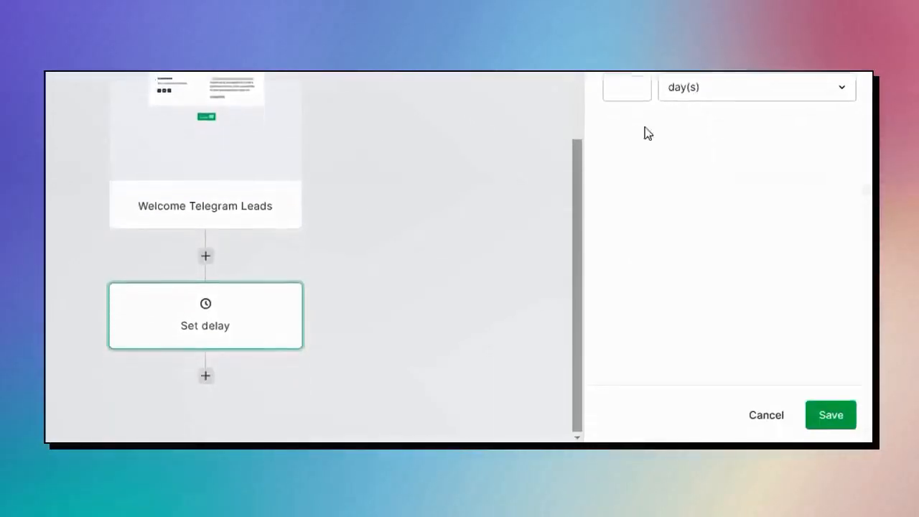
pyautogui.click(763, 417)
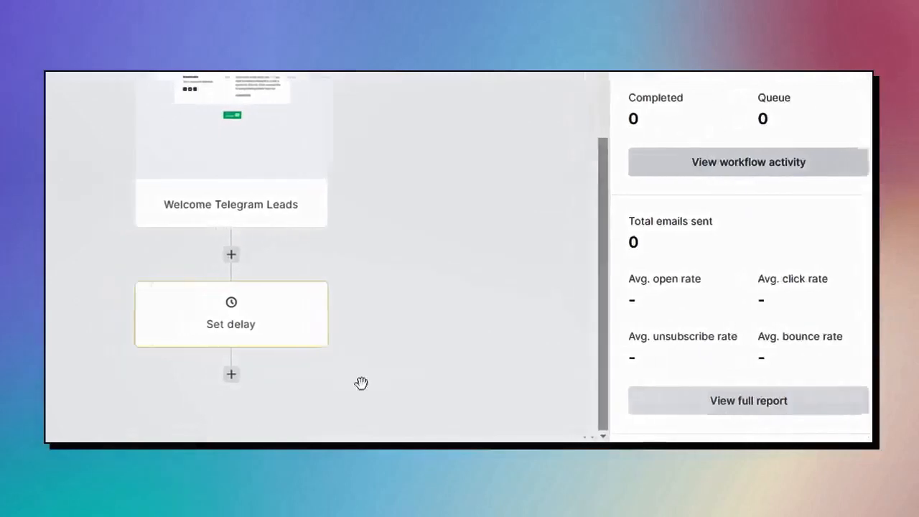
# Delete the leftover Set delay step after the welcome email.
pyautogui.moveTo(289, 299)
pyautogui.click(393, 300)
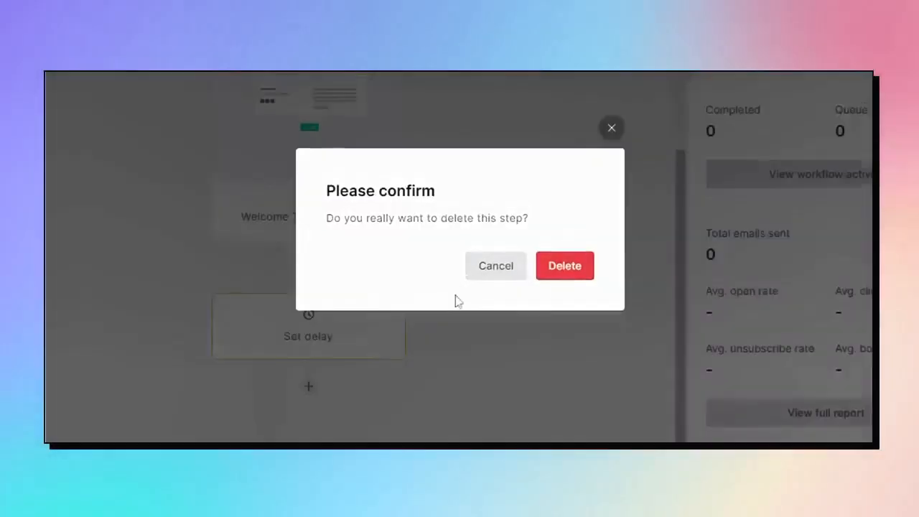
pyautogui.click(564, 302)
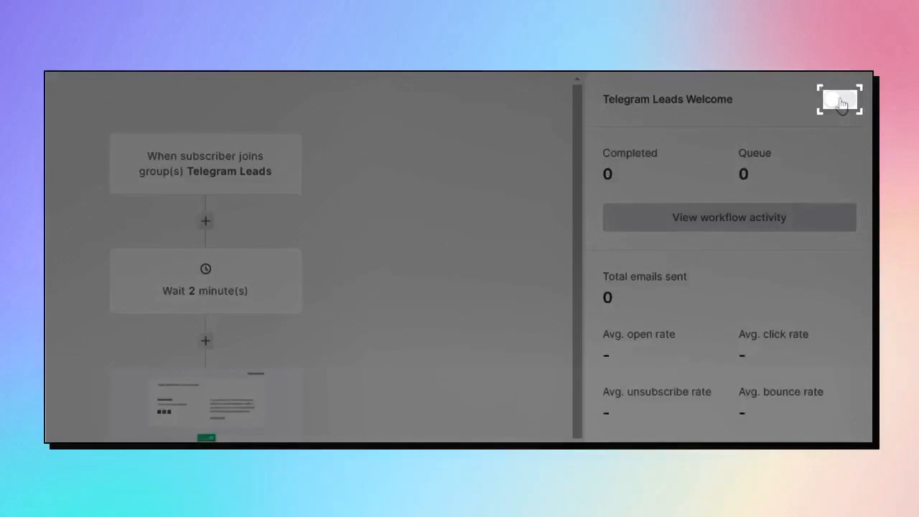
# Switch the Telegram Leads Welcome workflow on, then save and close it.
pyautogui.click(840, 102)
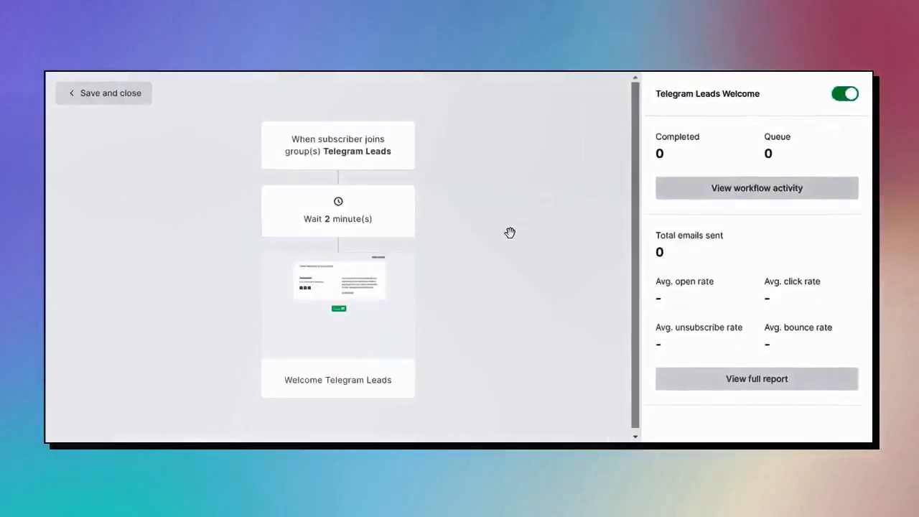
pyautogui.scroll(-1, 509, 236)
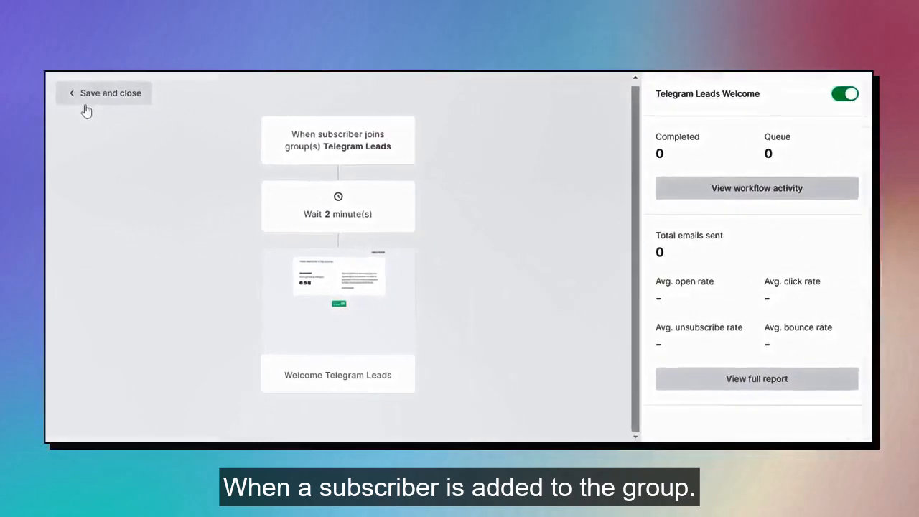
pyautogui.click(86, 110)
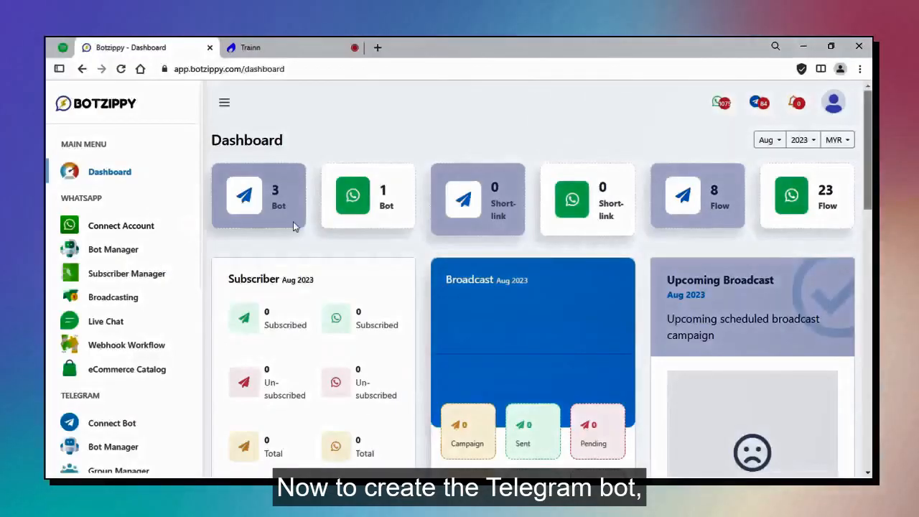
# Open the Telegram Bot Manager and create a new bot reply flow.
pyautogui.scroll(-3, 158, 409)
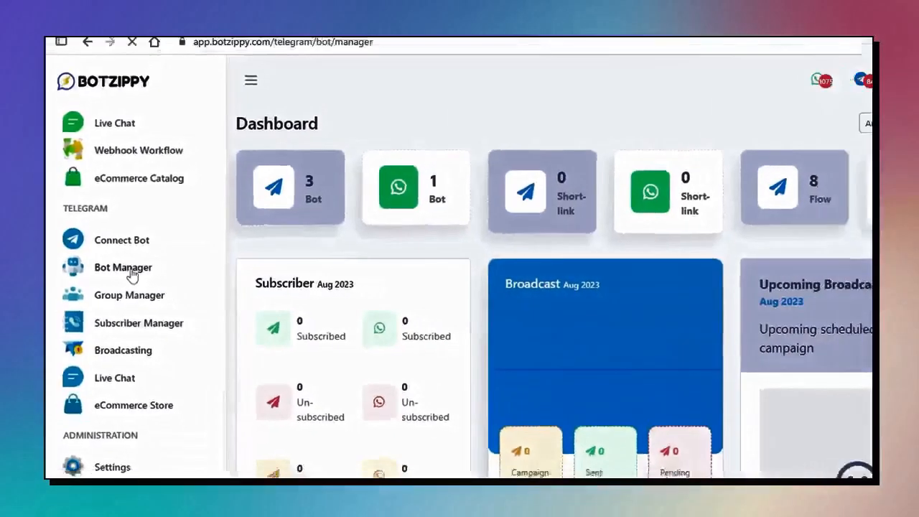
pyautogui.click(139, 274)
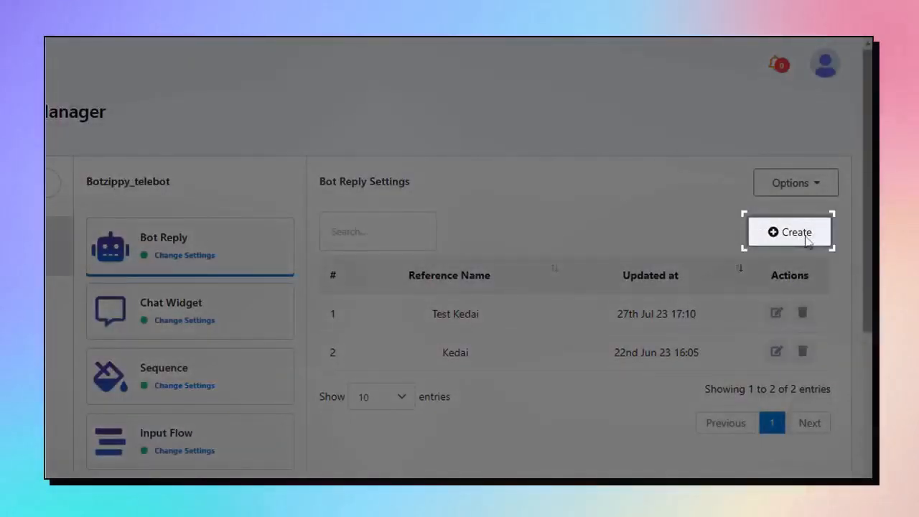
pyautogui.click(796, 232)
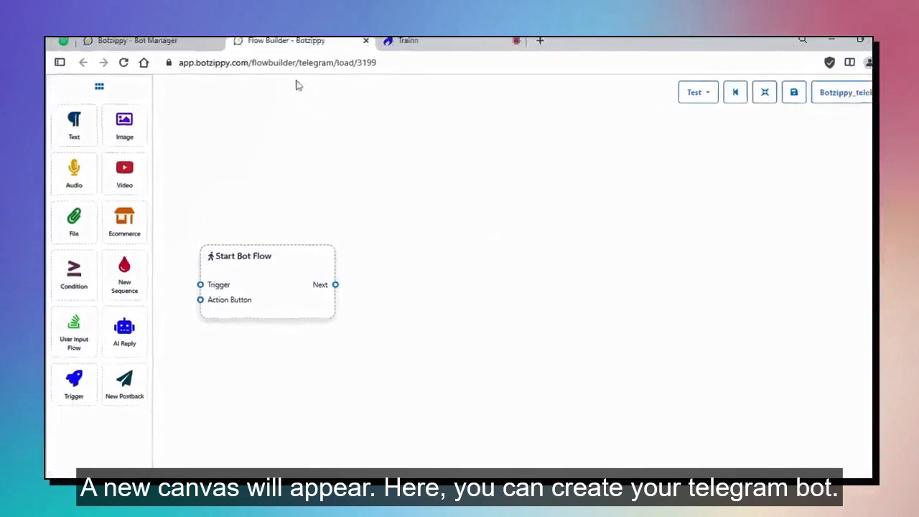
# Reposition the Start Bot Flow node and set its title to 'Telegram Lead'.
pyautogui.moveTo(275, 263); pyautogui.dragTo(496, 267)
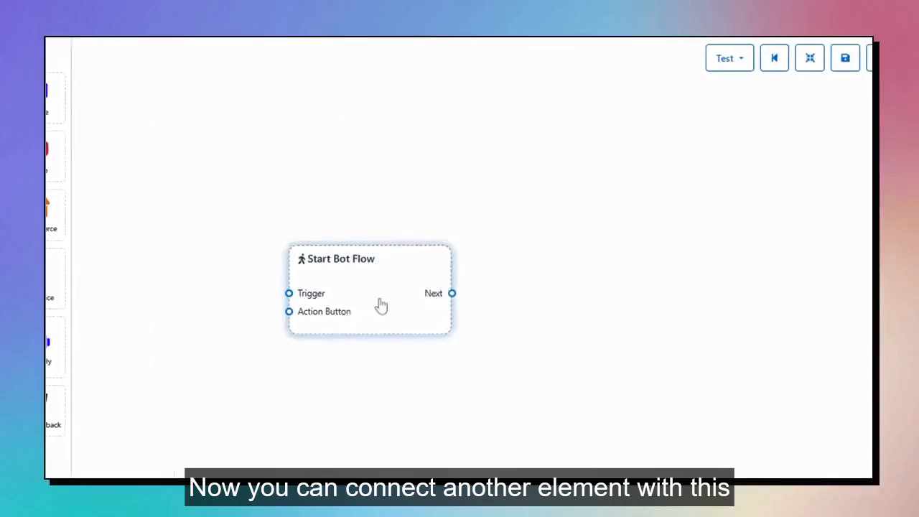
pyautogui.moveTo(401, 302); pyautogui.dragTo(415, 302)
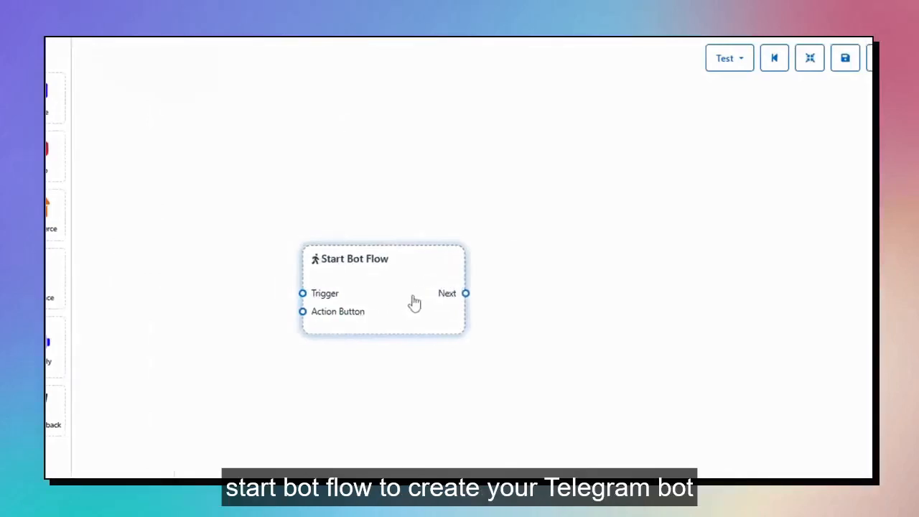
pyautogui.moveTo(414, 303); pyautogui.dragTo(435, 301)
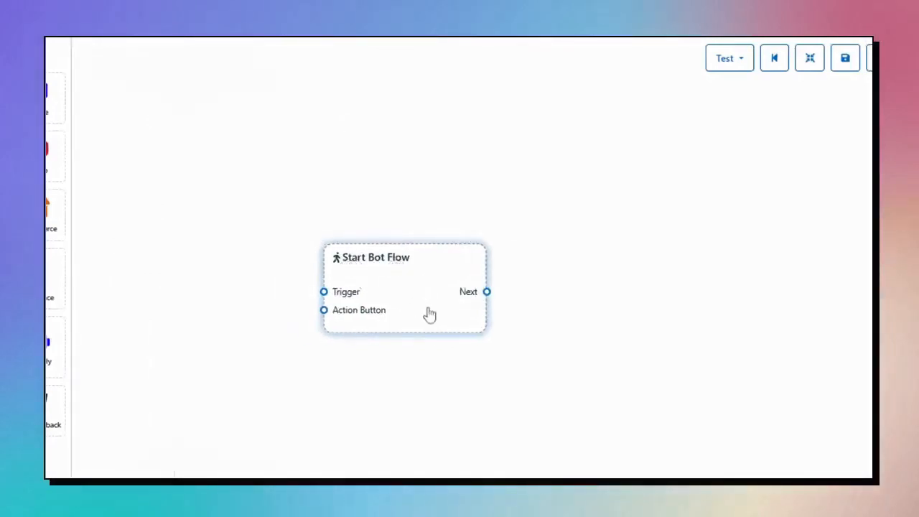
pyautogui.doubleClick(430, 313)
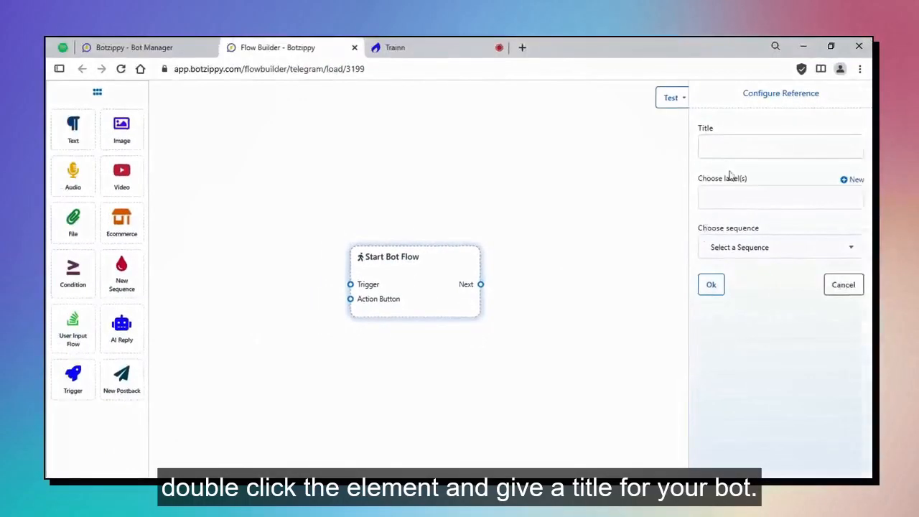
pyautogui.write('T')
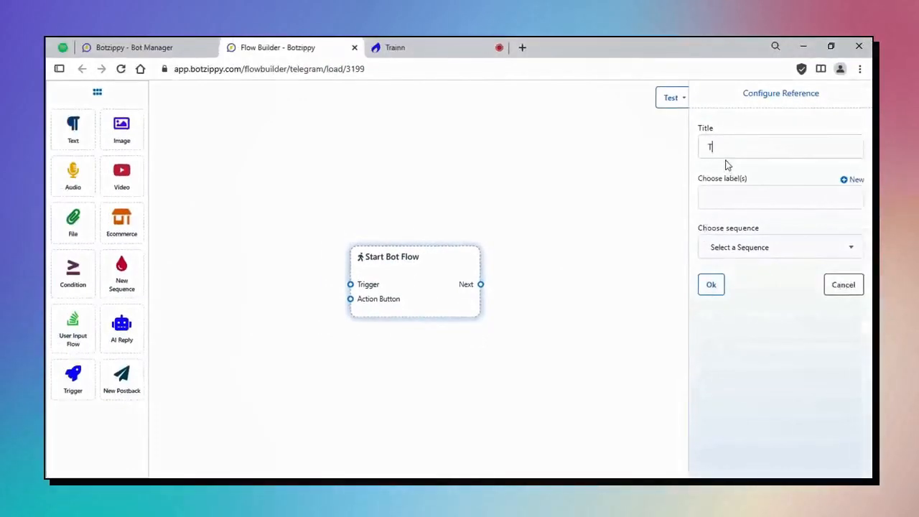
pyautogui.write('elegram Lead')
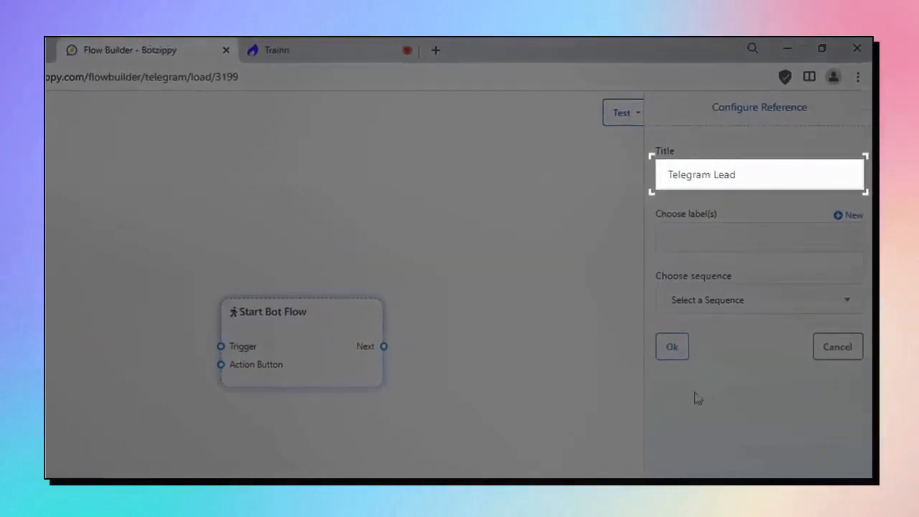
pyautogui.click(671, 346)
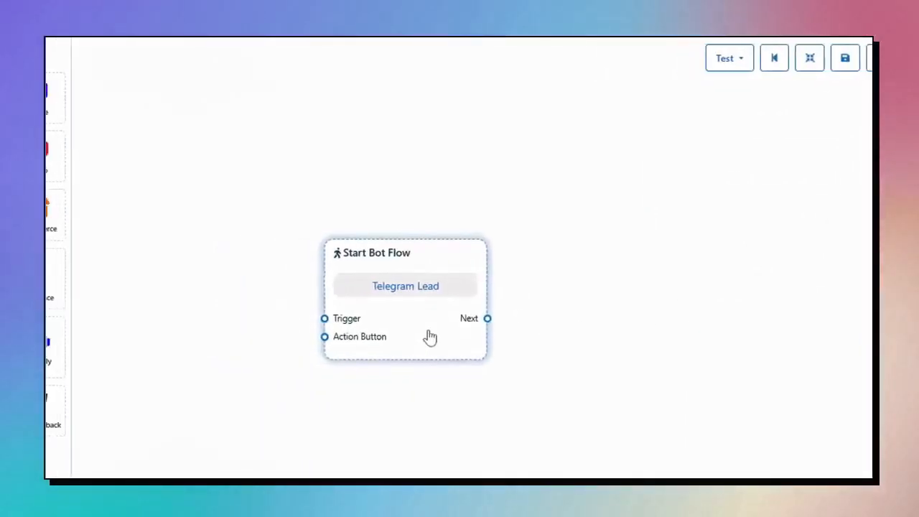
# Add a trigger node with exact keyword 'ebook' wired into Start Bot Flow's Trigger input.
pyautogui.moveTo(80, 351); pyautogui.dragTo(270, 219)
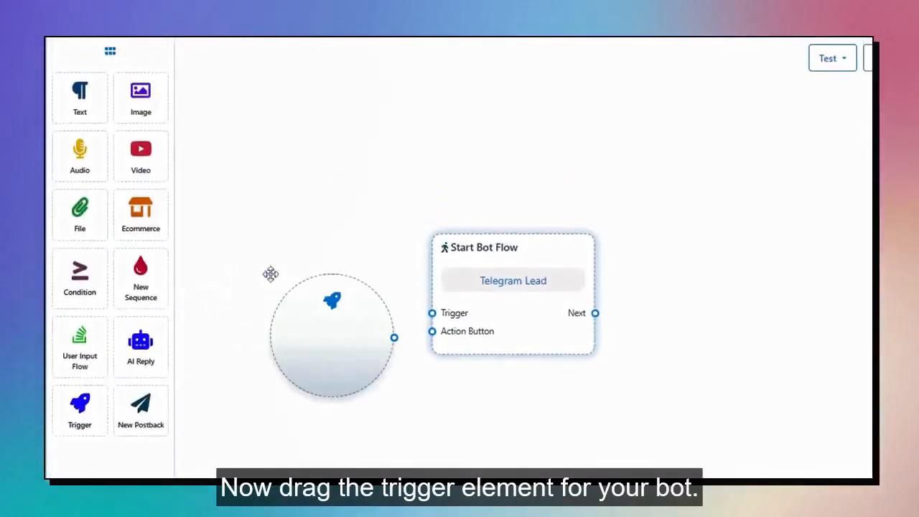
pyautogui.moveTo(332, 377); pyautogui.dragTo(301, 349)
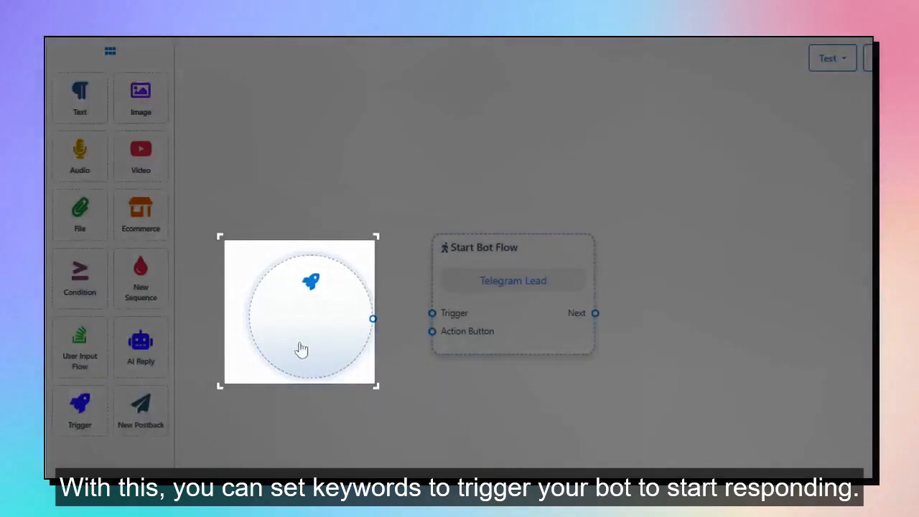
pyautogui.moveTo(301, 350); pyautogui.dragTo(258, 313)
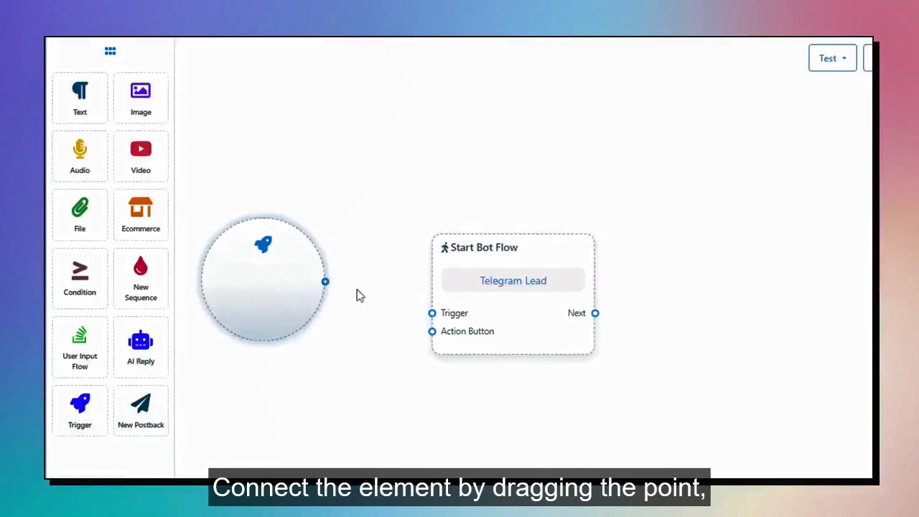
pyautogui.moveTo(357, 290); pyautogui.dragTo(431, 314)
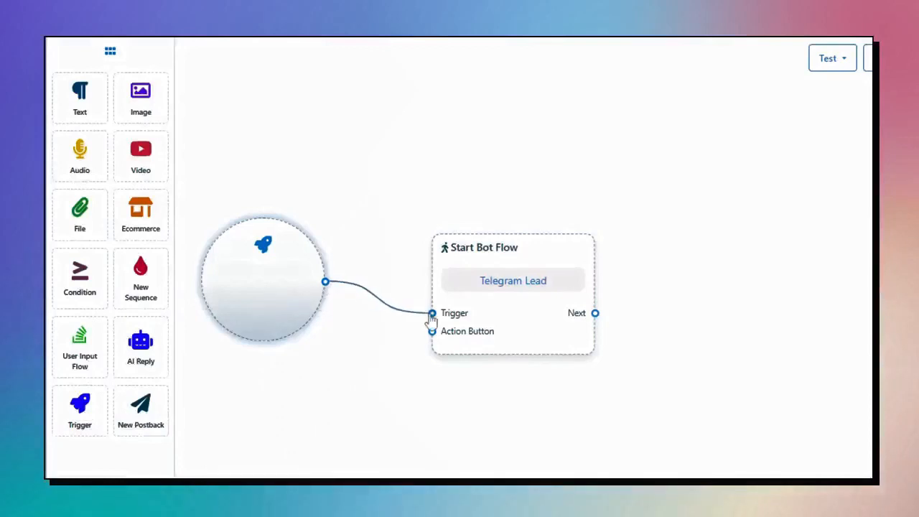
pyautogui.moveTo(272, 325); pyautogui.dragTo(286, 326)
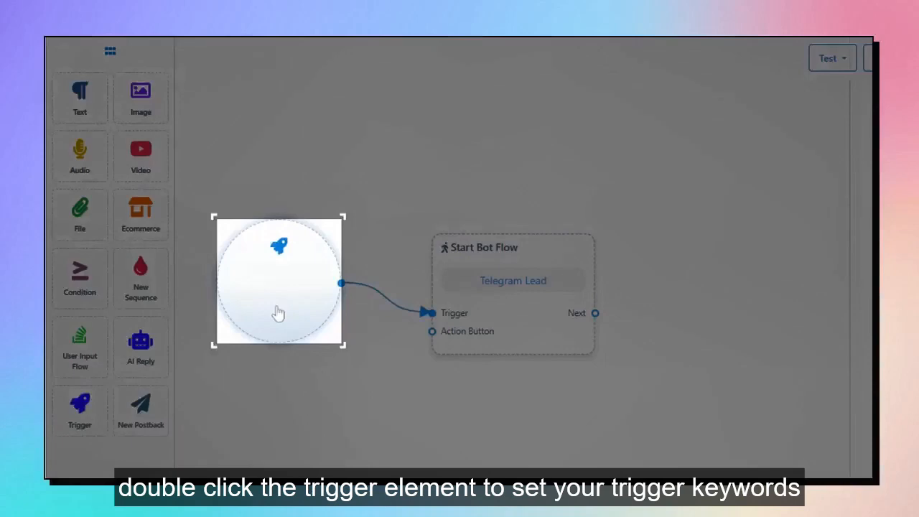
pyautogui.doubleClick(279, 314)
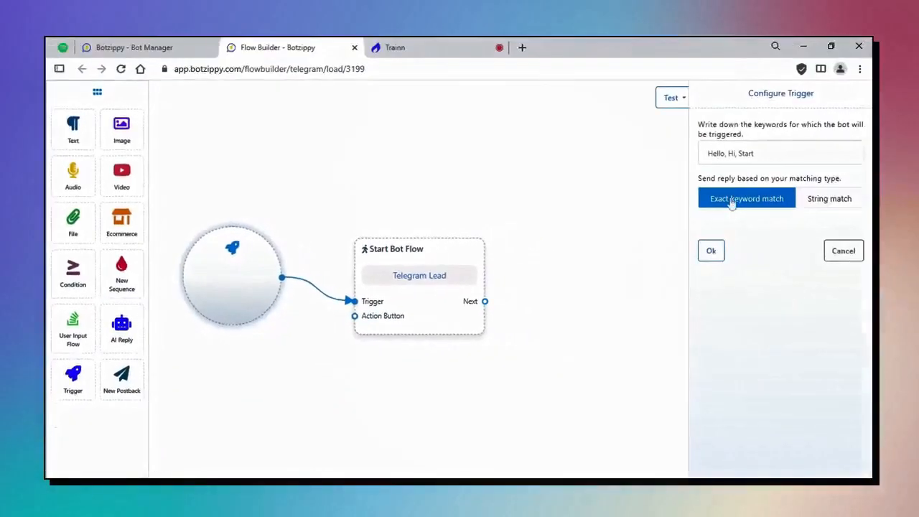
pyautogui.write('ebook')
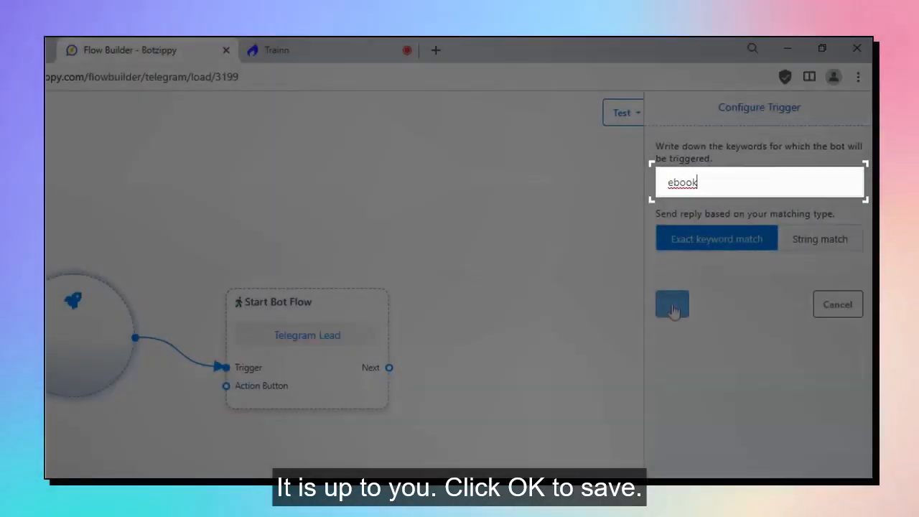
pyautogui.click(672, 308)
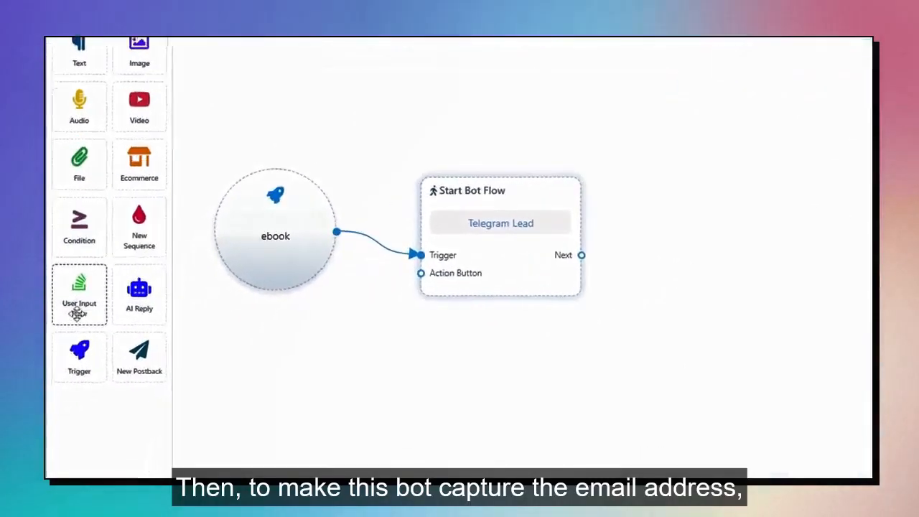
# Place a User Input Flow node off Start Bot Flow's Next and choose 'Add new input flow'.
pyautogui.moveTo(76, 313); pyautogui.dragTo(544, 294)
pyautogui.moveTo(578, 352); pyautogui.dragTo(601, 307)
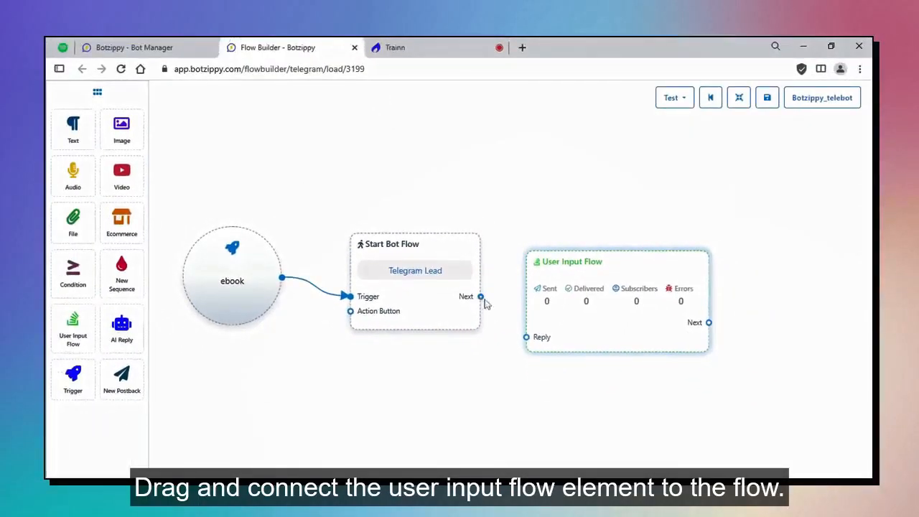
pyautogui.moveTo(483, 299); pyautogui.dragTo(527, 338)
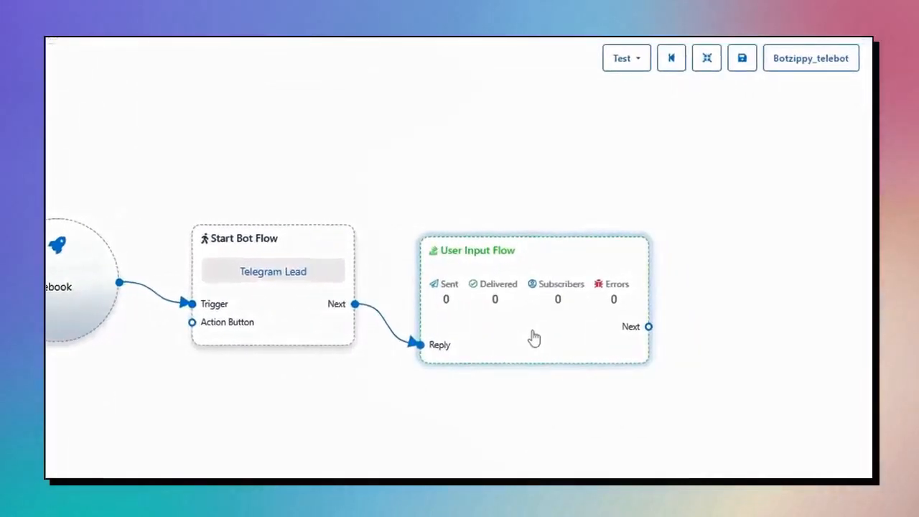
pyautogui.doubleClick(534, 337)
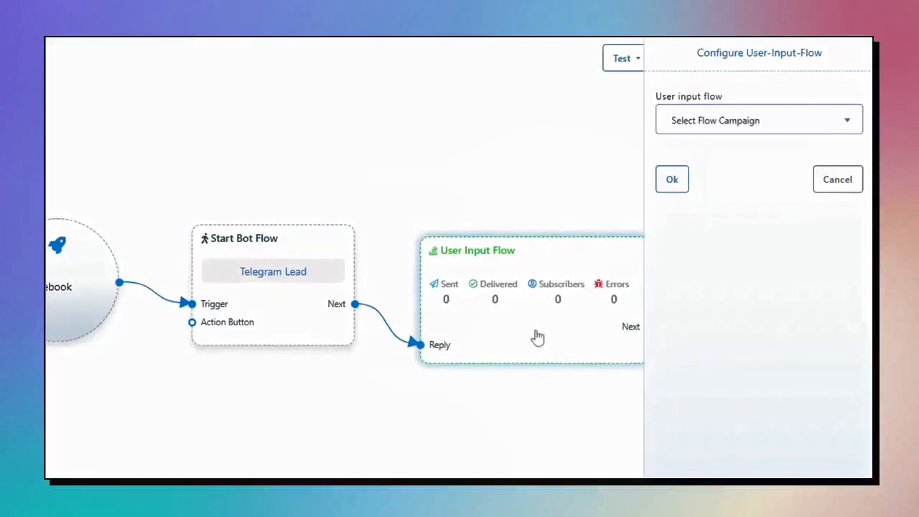
pyautogui.click(713, 125)
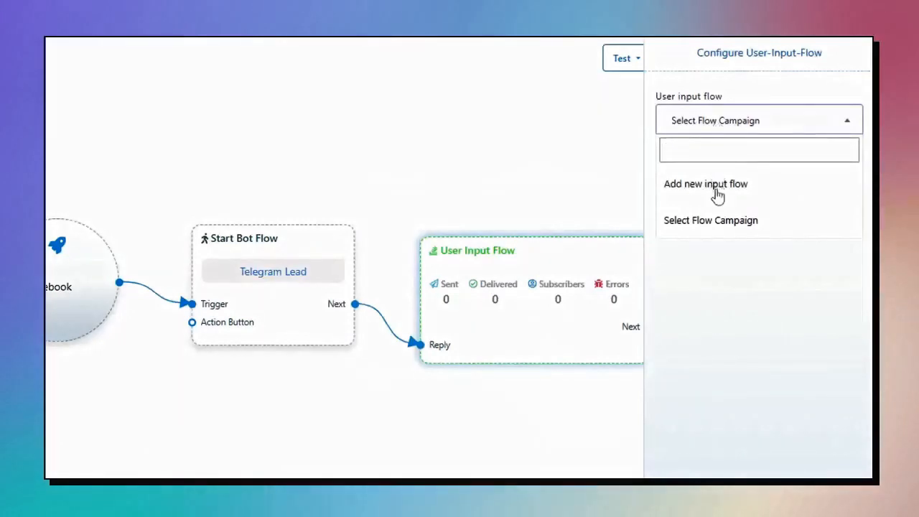
pyautogui.click(717, 185)
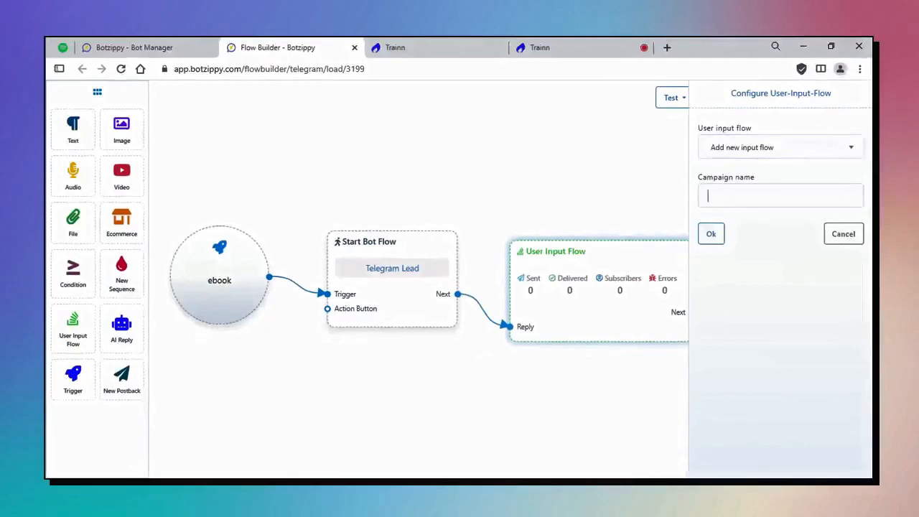
# Name the new input flow 'Telegram Input Flow' and confirm it.
pyautogui.write('Telegram Inp')
pyautogui.write('ut Flo')
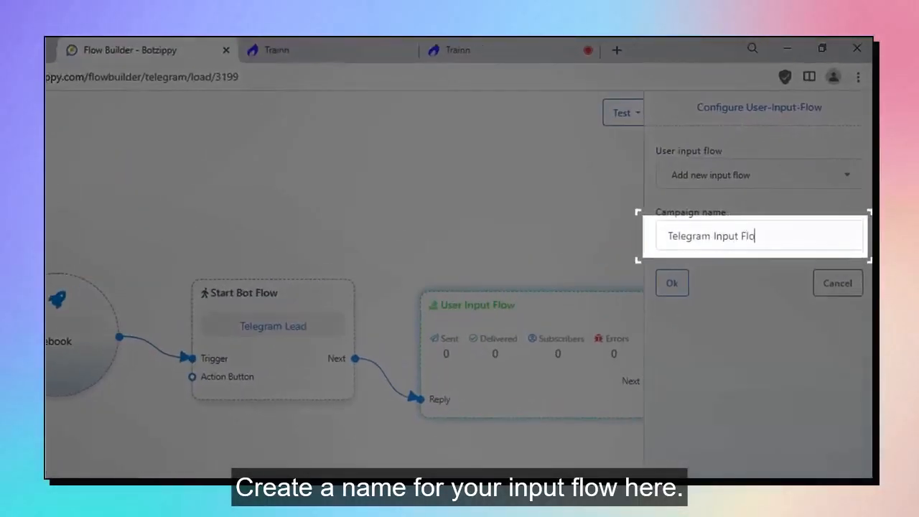
pyautogui.write('w')
pyautogui.click(670, 284)
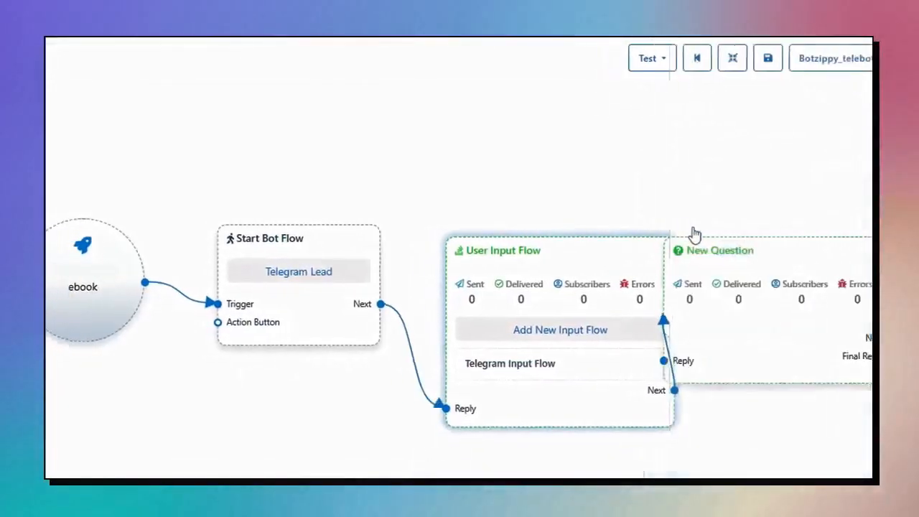
pyautogui.moveTo(687, 454); pyautogui.dragTo(653, 448)
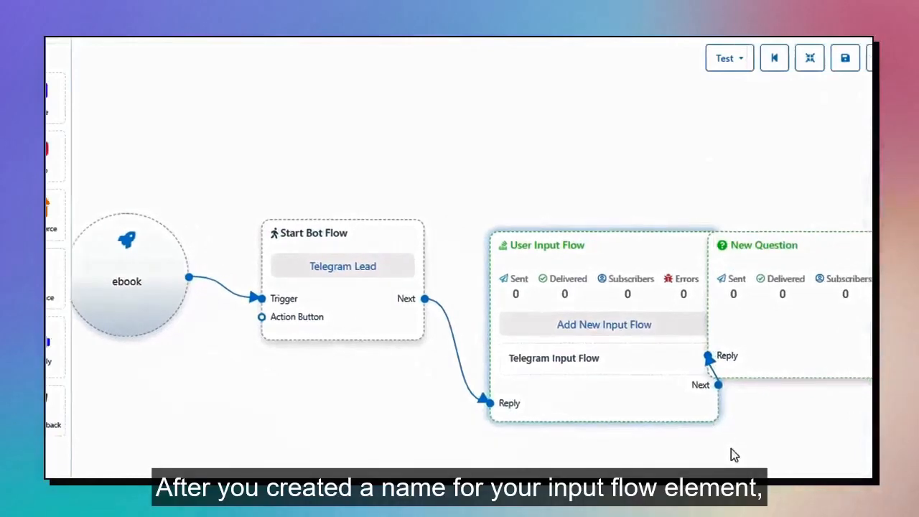
pyautogui.moveTo(731, 449); pyautogui.dragTo(563, 404)
# Move the New Question node to the right and open its settings.
pyautogui.click(646, 258)
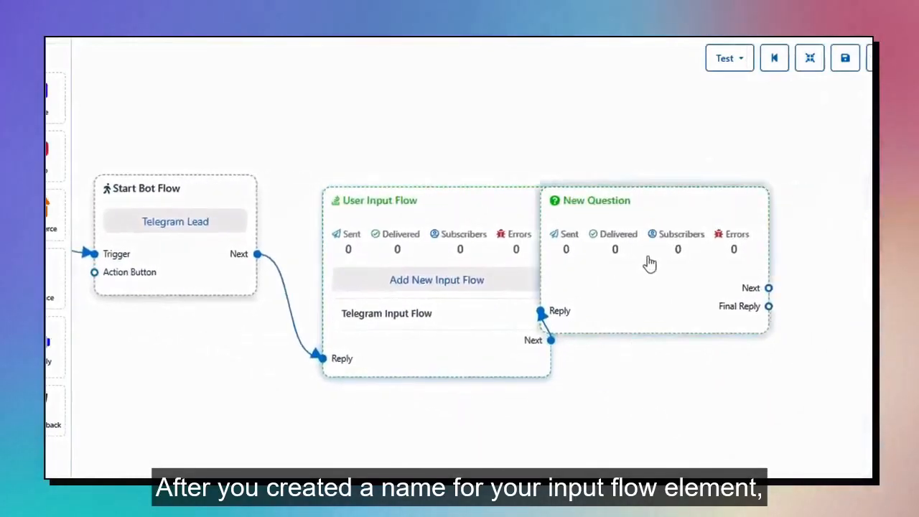
pyautogui.moveTo(649, 263); pyautogui.dragTo(686, 282)
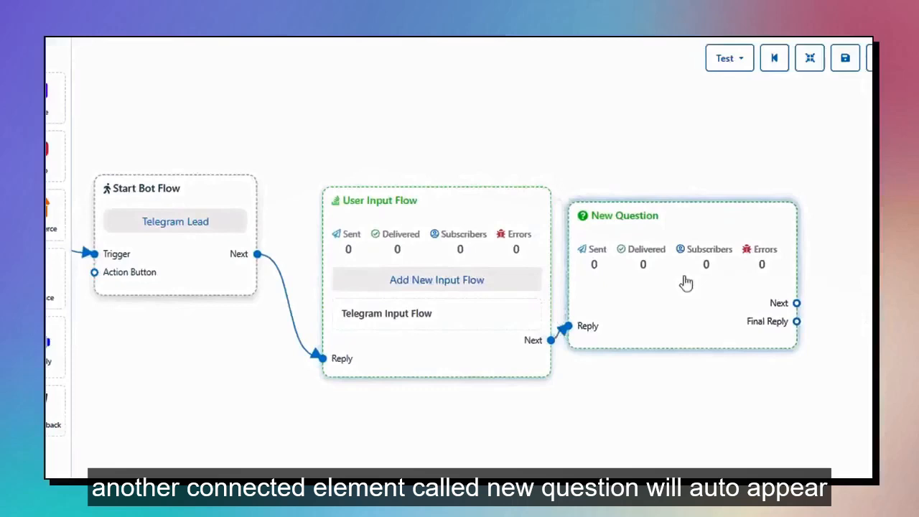
pyautogui.moveTo(687, 281); pyautogui.dragTo(726, 291)
pyautogui.moveTo(628, 434); pyautogui.dragTo(583, 425)
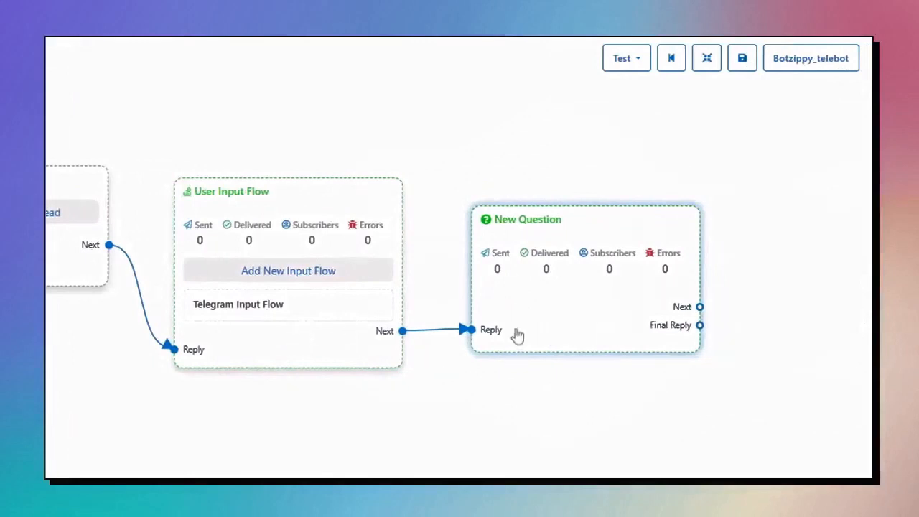
pyautogui.doubleClick(570, 326)
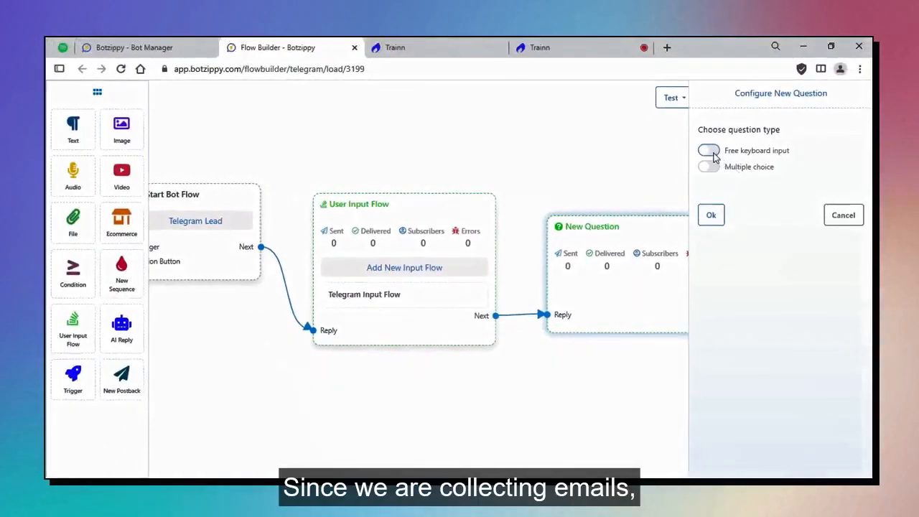
# Set the question to keyboard input asking for the email to send the free ebook download link.
pyautogui.click(709, 150)
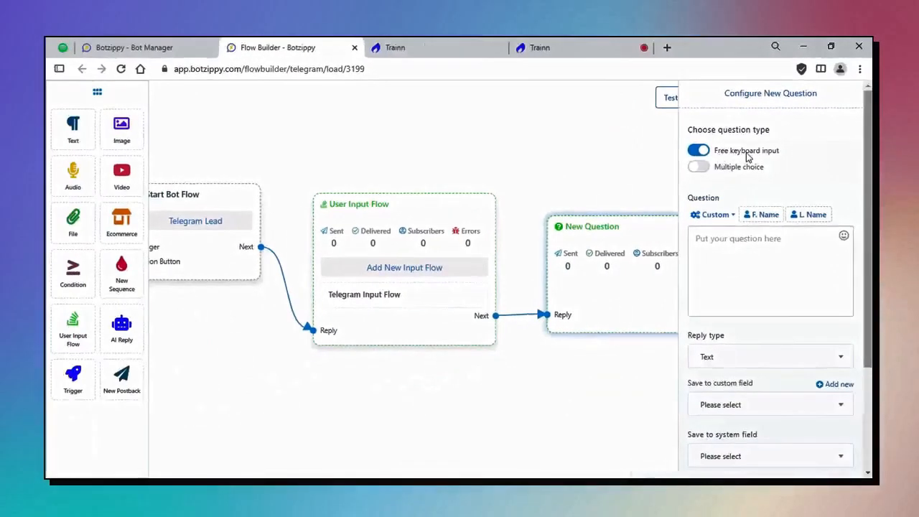
pyautogui.click(746, 265)
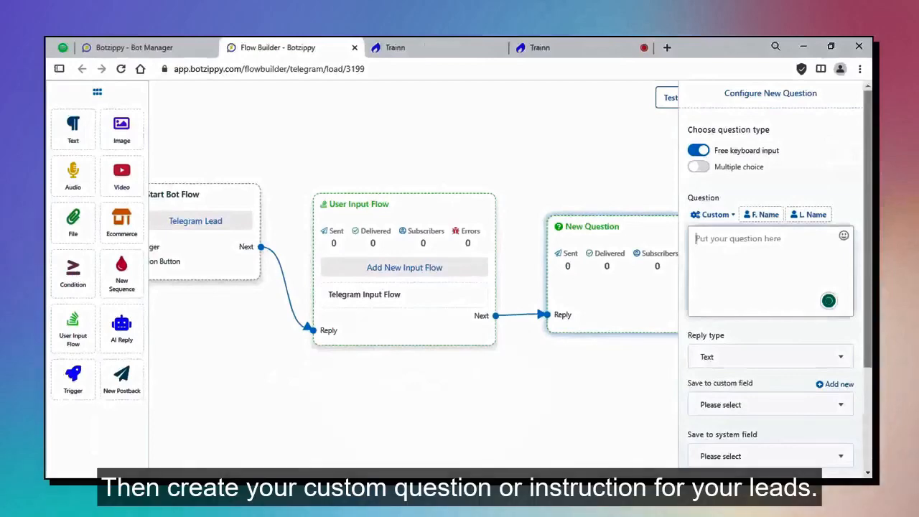
pyautogui.write('Hi! To get your f')
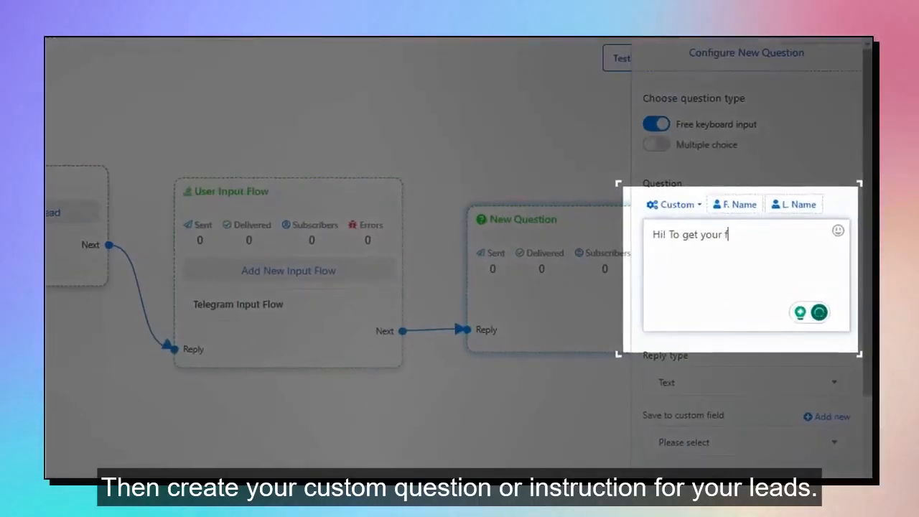
pyautogui.write('ree ebook, please give me ')
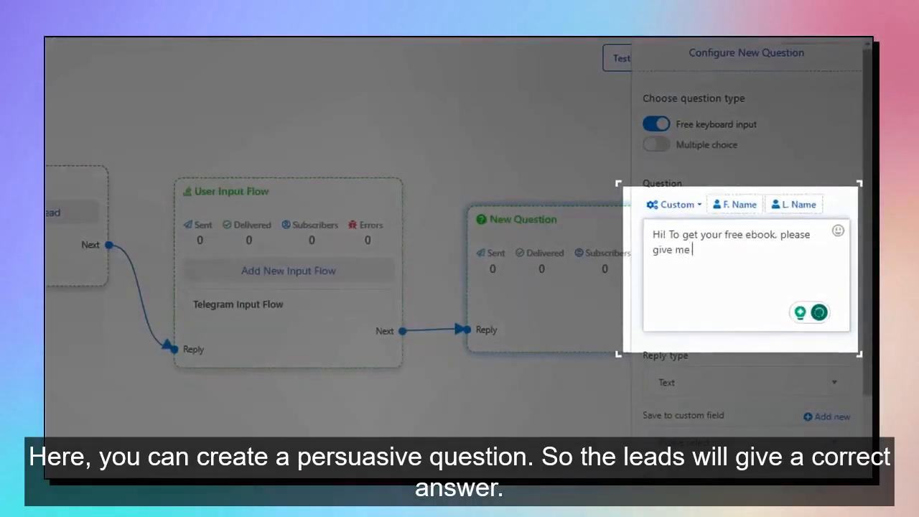
pyautogui.write('your email address.')
pyautogui.press('Return')
pyautogui.press('Return')
pyautogui.write("I'll")
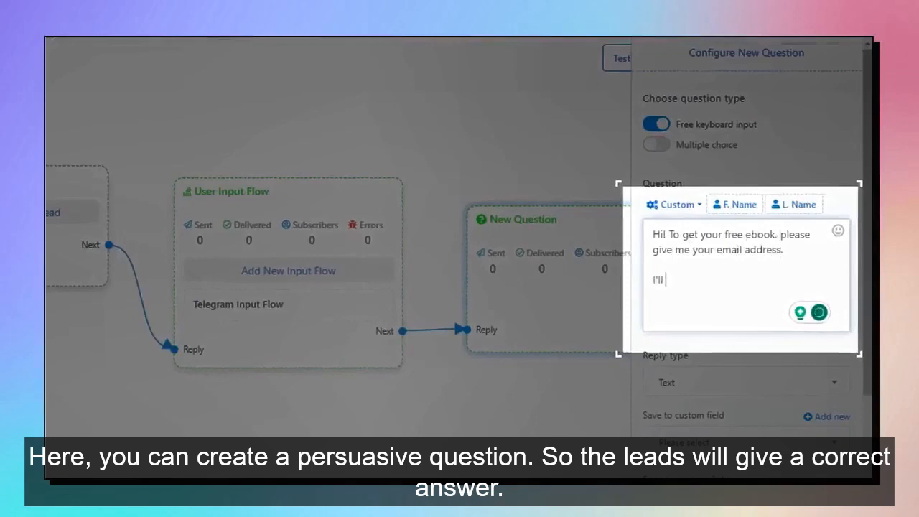
pyautogui.write(' send download link to your email. ')
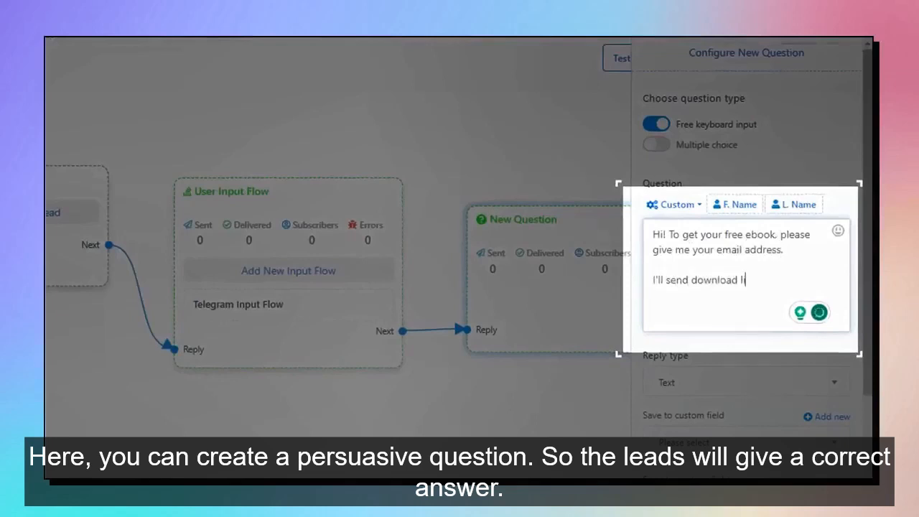
pyautogui.write('Thanks!')
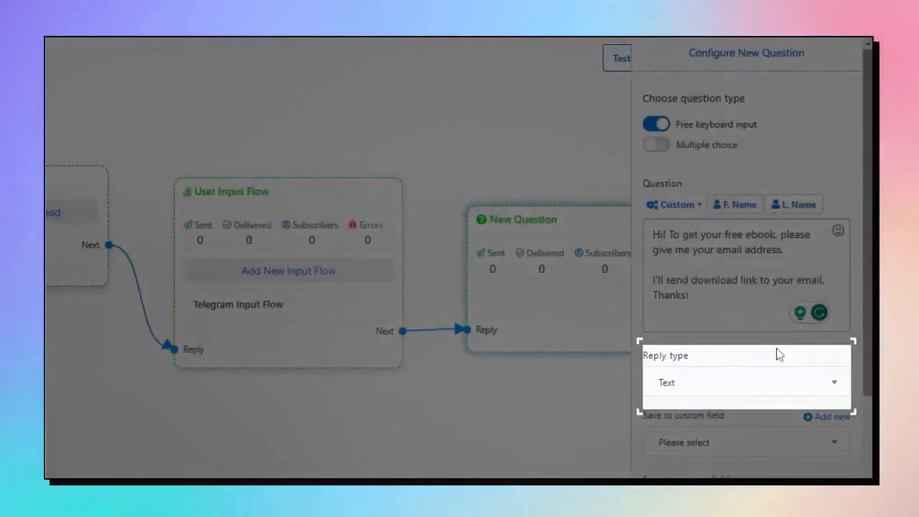
# Set the reply type to Email and save the answer to the Email custom field.
pyautogui.scroll(-1, 780, 353)
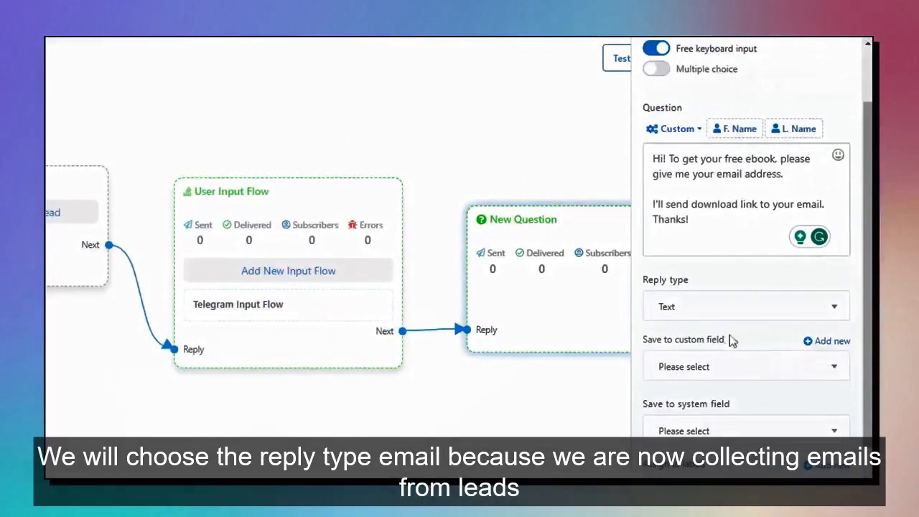
pyautogui.click(686, 317)
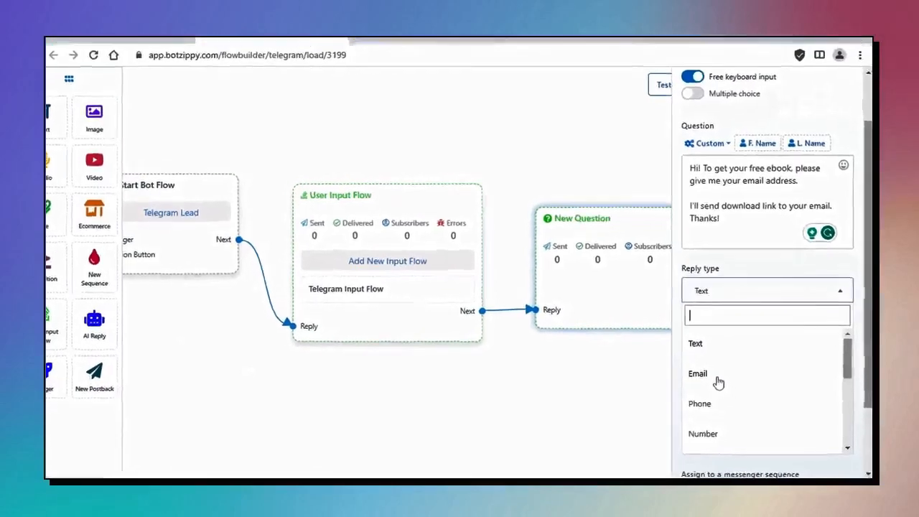
pyautogui.click(718, 380)
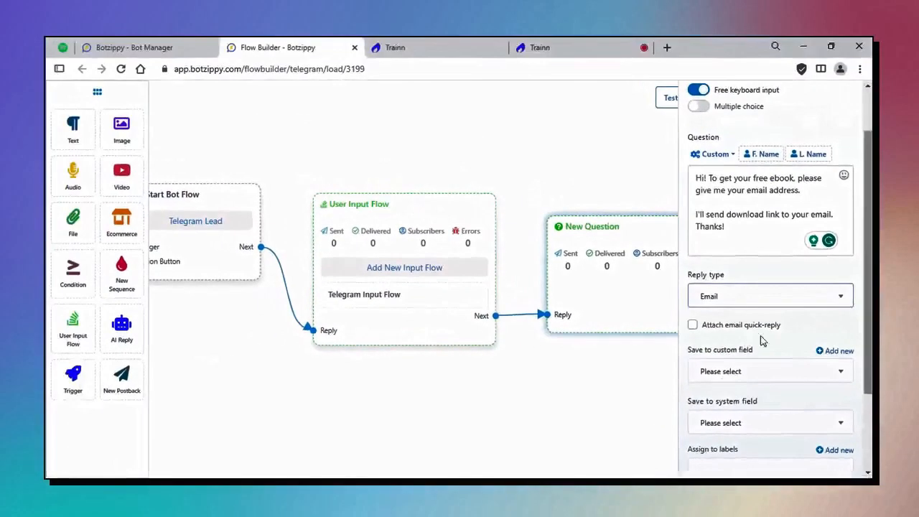
pyautogui.scroll(-1, 732, 316)
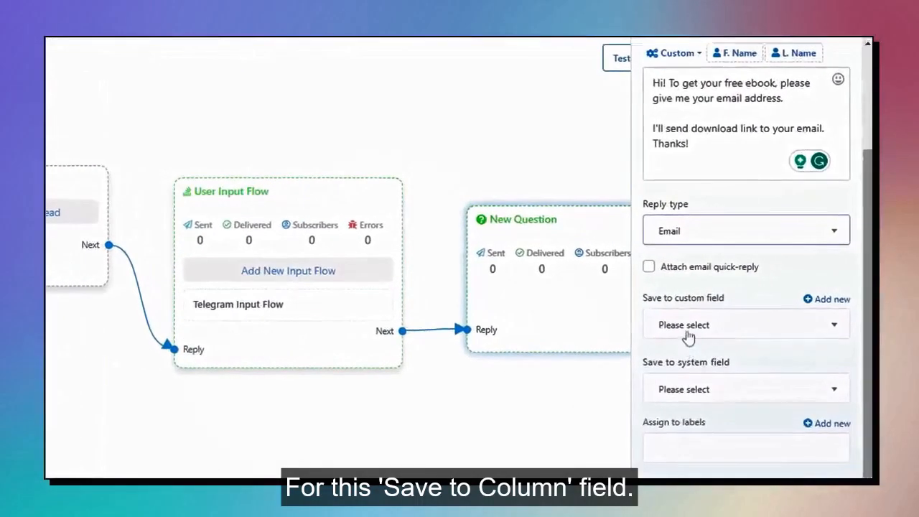
pyautogui.click(723, 318)
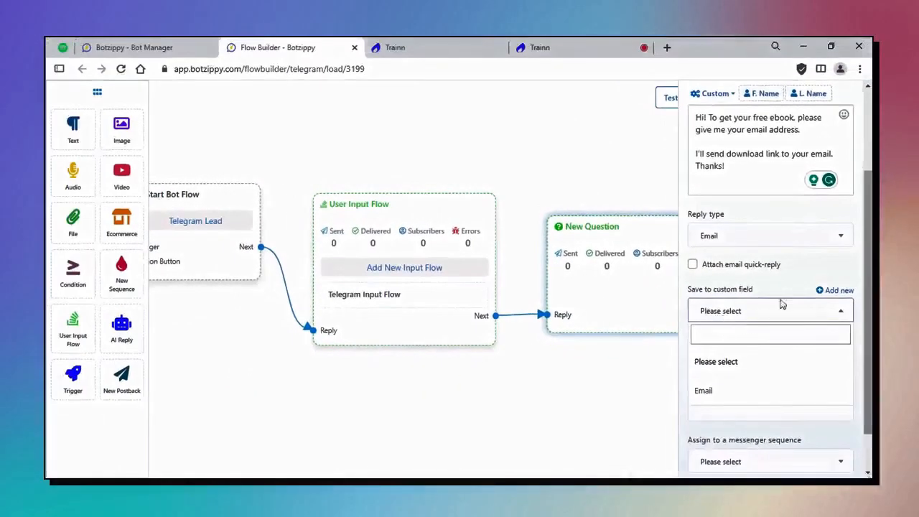
pyautogui.click(717, 391)
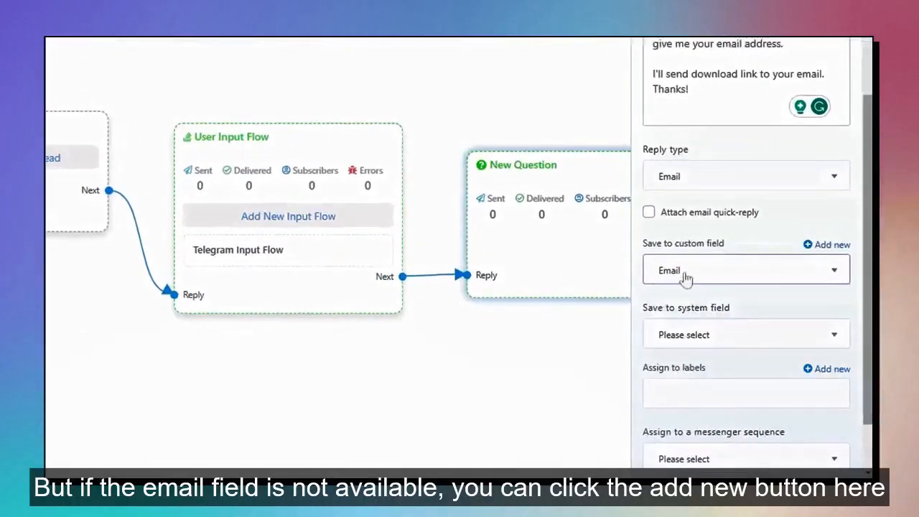
# Create a new custom field named Email with reply type Email.
pyautogui.click(831, 247)
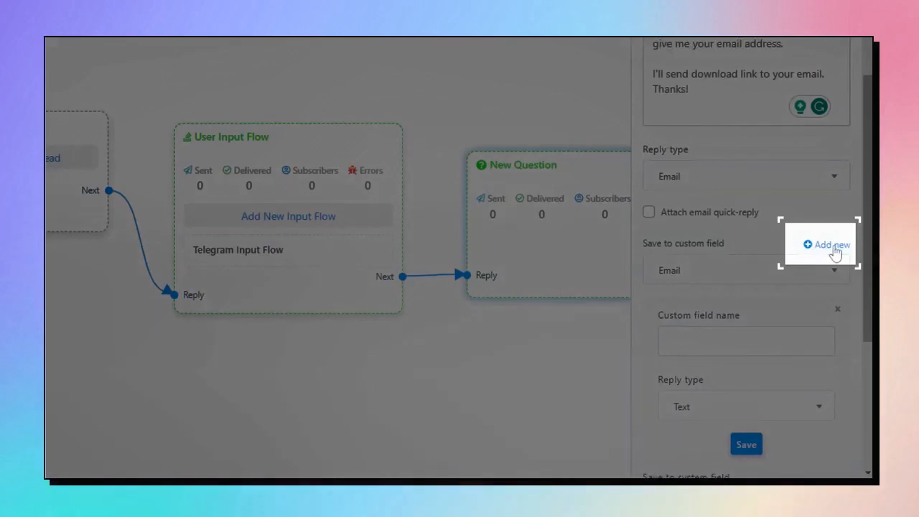
pyautogui.write('Email')
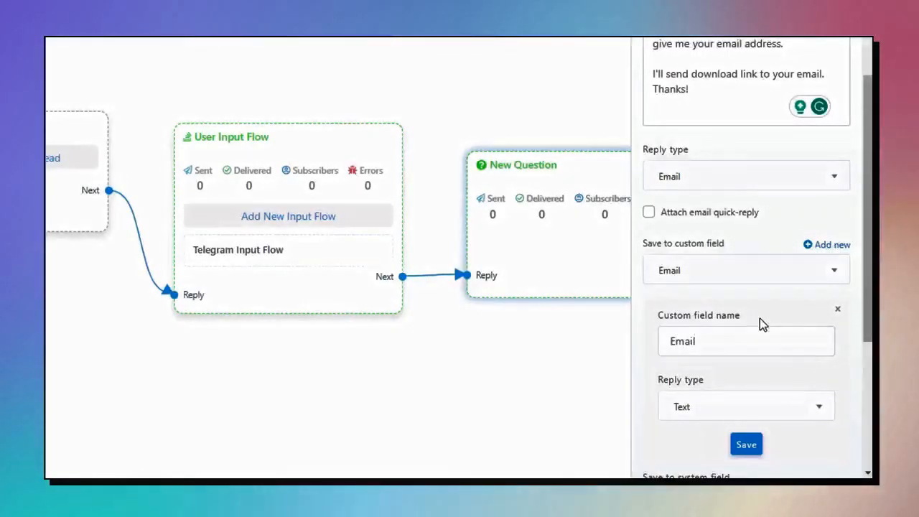
pyautogui.scroll(-1, 757, 323)
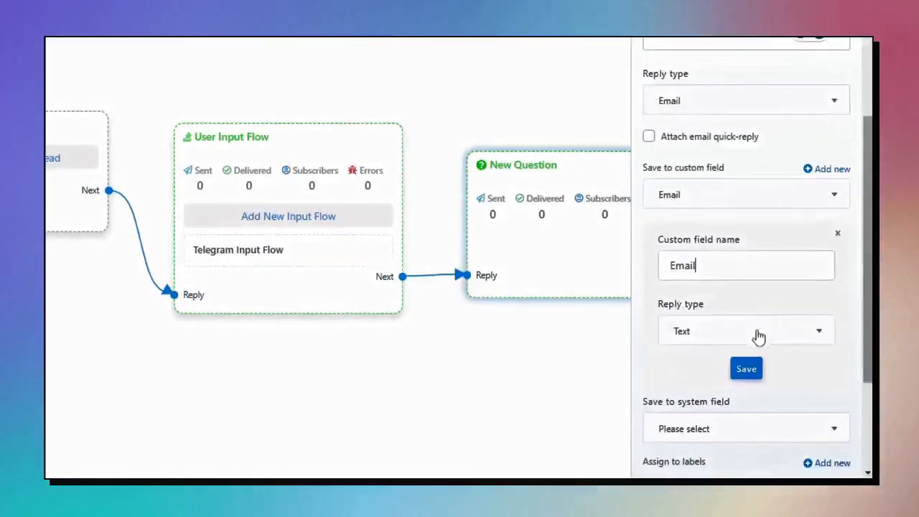
pyautogui.click(723, 334)
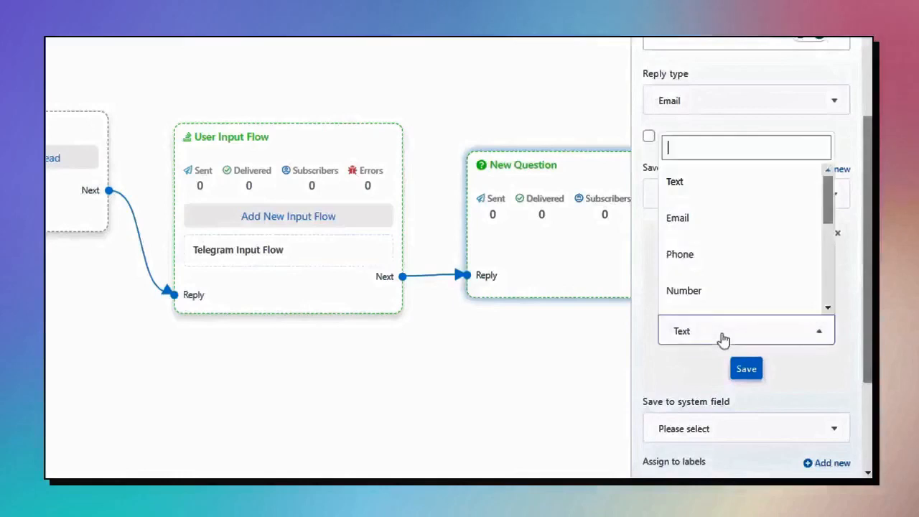
pyautogui.click(721, 219)
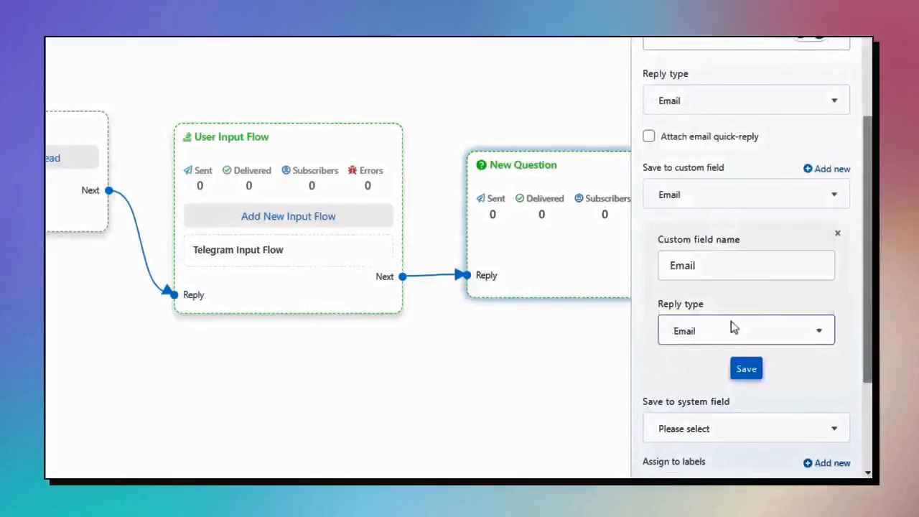
pyautogui.click(757, 376)
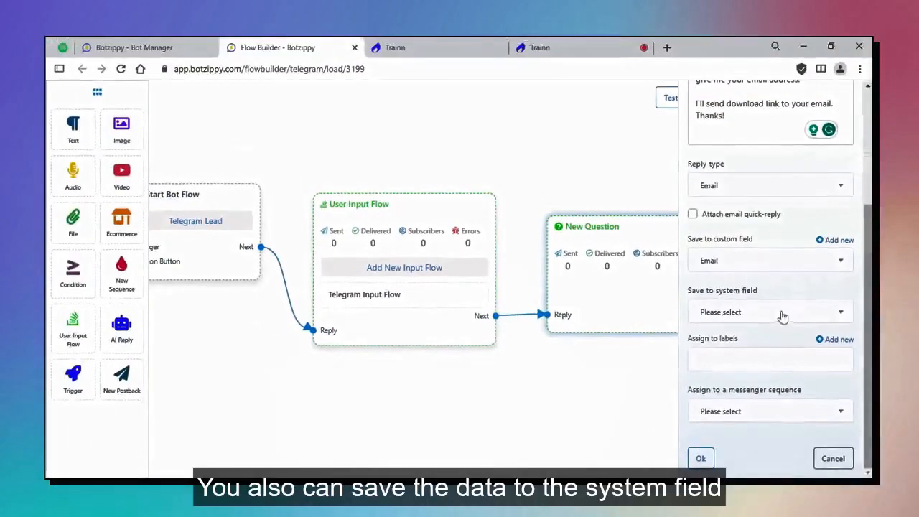
# Also save the reply to the Email system field and confirm the question.
pyautogui.click(755, 311)
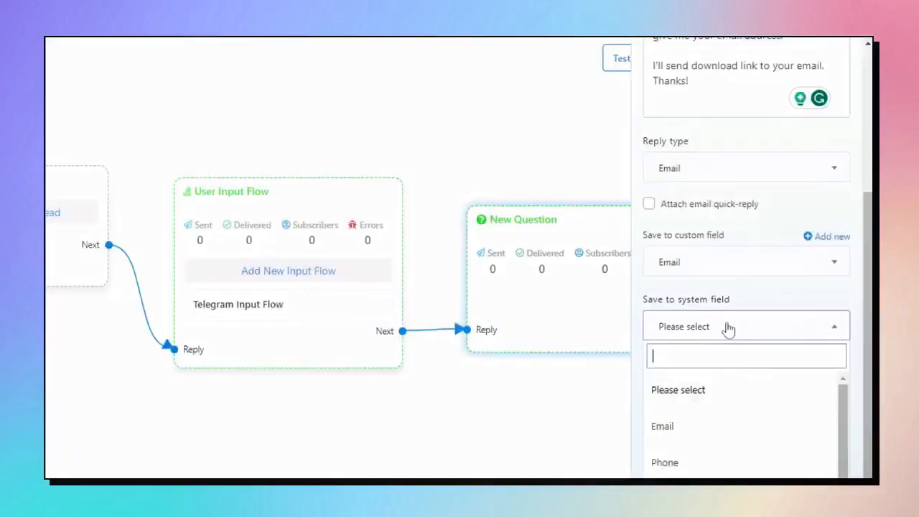
pyautogui.scroll(-1, 726, 326)
pyautogui.click(694, 376)
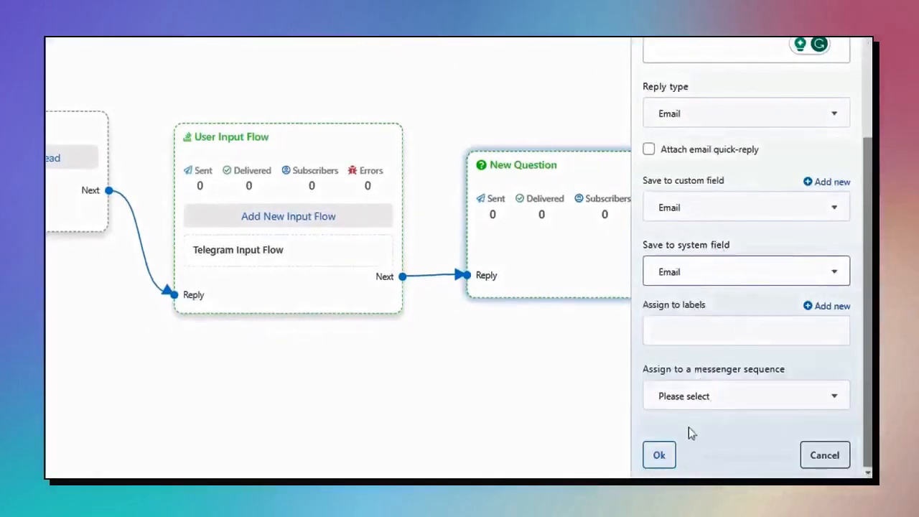
pyautogui.click(659, 460)
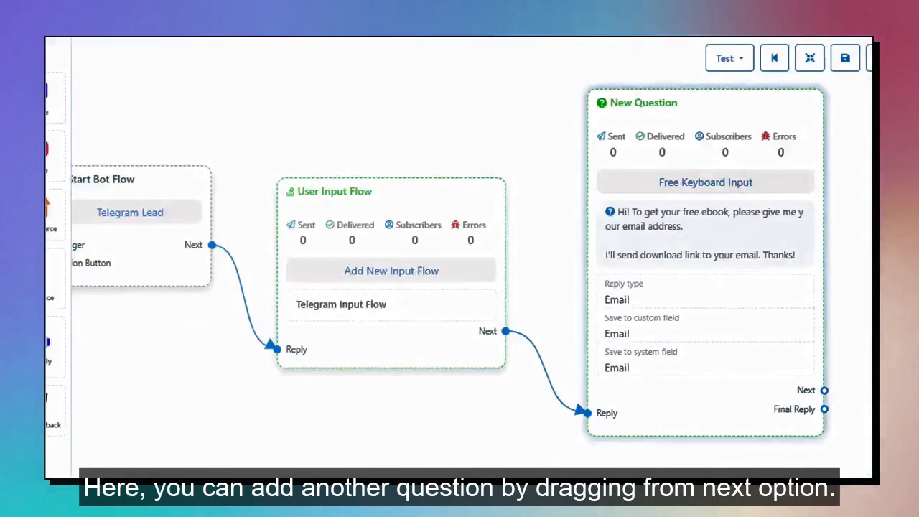
# Title the New Postback on the question's Final Reply 'Thanks Email'.
pyautogui.moveTo(869, 435); pyautogui.dragTo(805, 433)
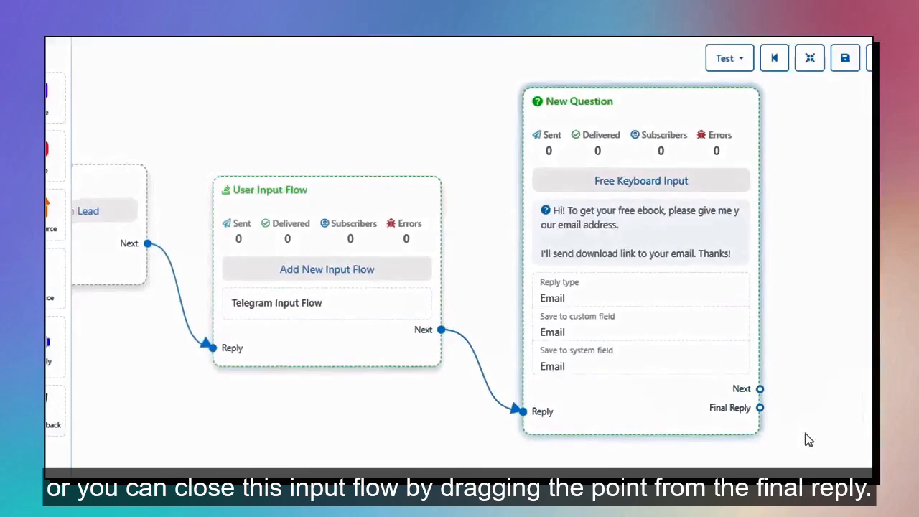
pyautogui.moveTo(806, 439); pyautogui.dragTo(727, 420)
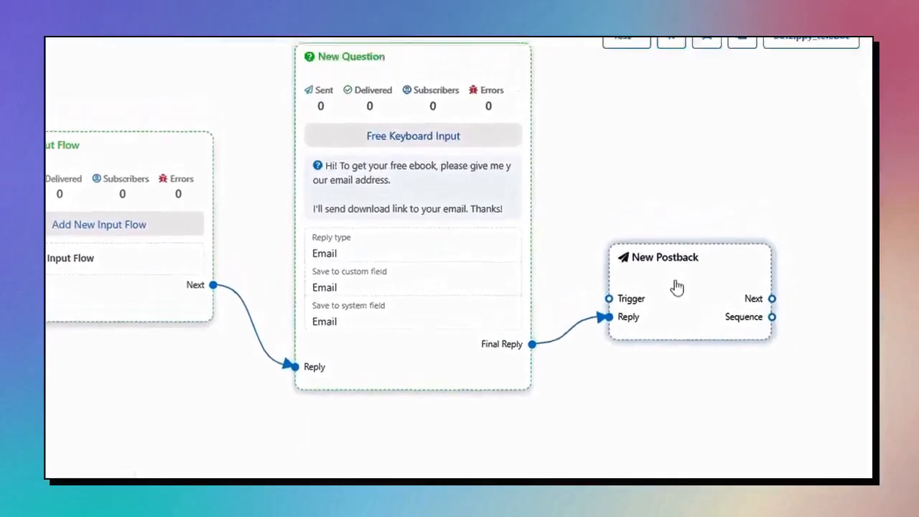
pyautogui.doubleClick(677, 308)
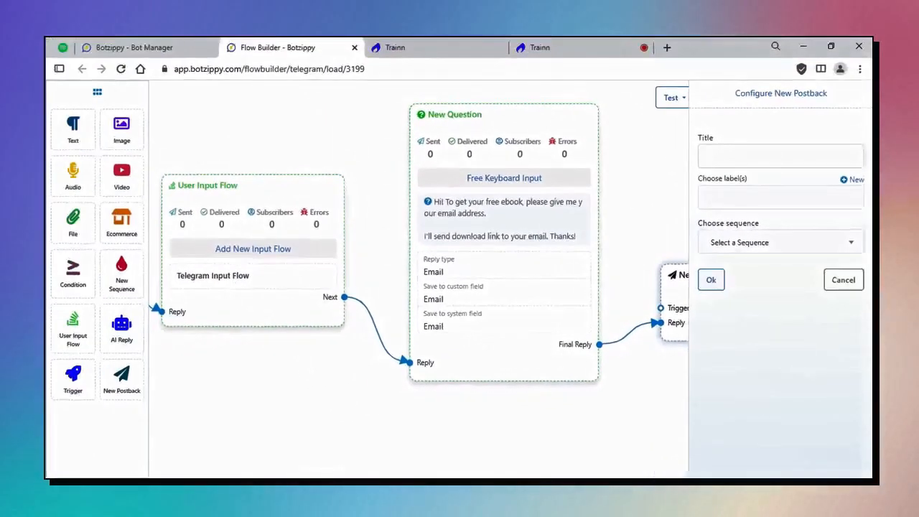
pyautogui.write('T')
pyautogui.write('hanks')
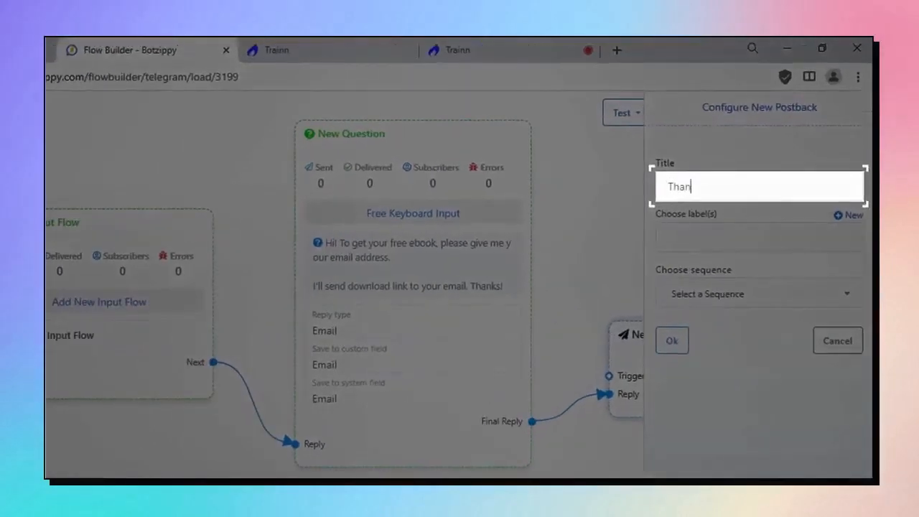
pyautogui.write(' Email')
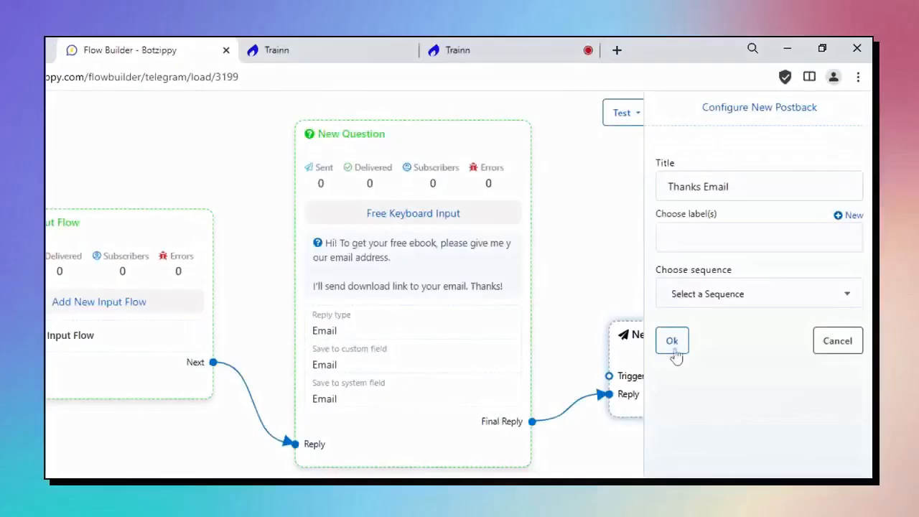
pyautogui.click(672, 342)
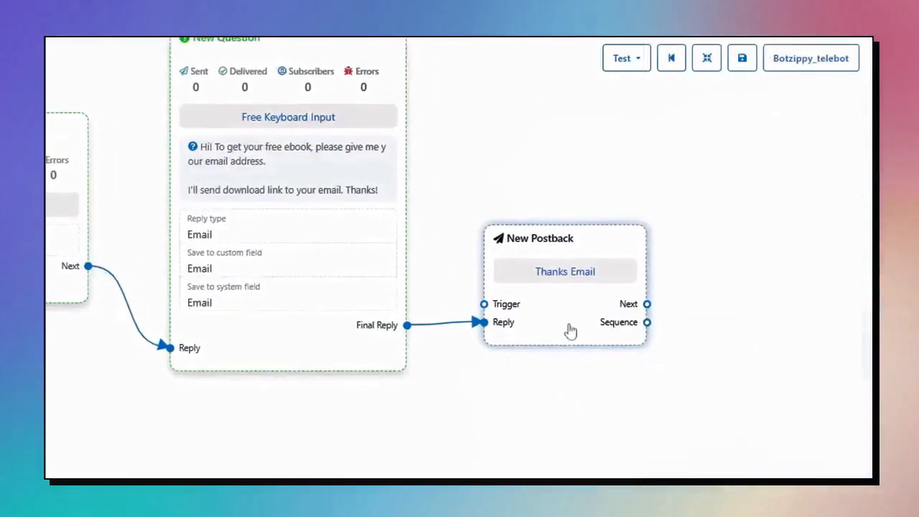
# Add a Text node after the postback saying 'Thanks for your email address. Please check your email account (inbox/spam folder)'.
pyautogui.moveTo(647, 303); pyautogui.dragTo(714, 273)
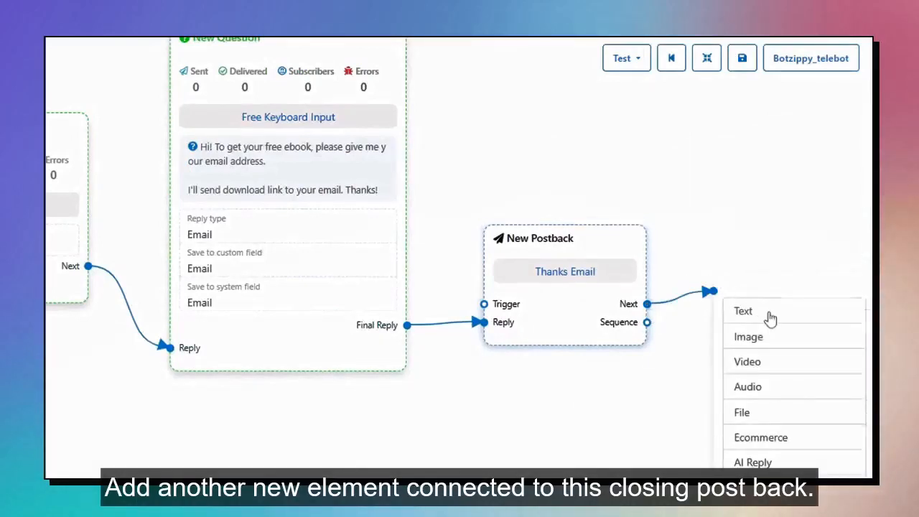
pyautogui.click(769, 318)
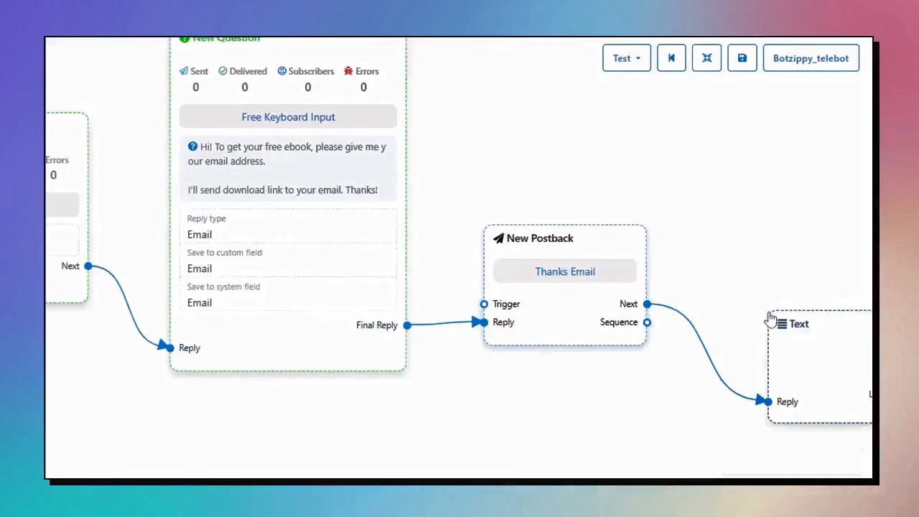
pyautogui.moveTo(848, 323); pyautogui.dragTo(812, 253)
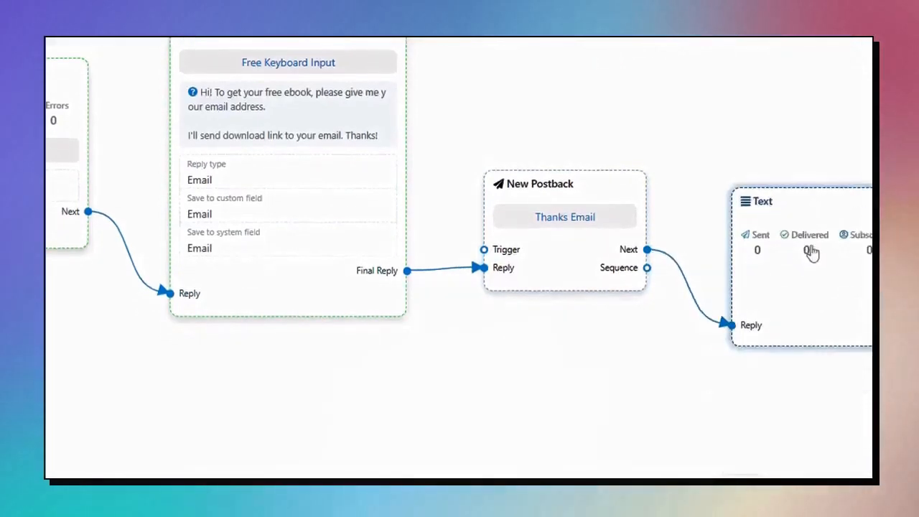
pyautogui.moveTo(738, 381); pyautogui.dragTo(599, 351)
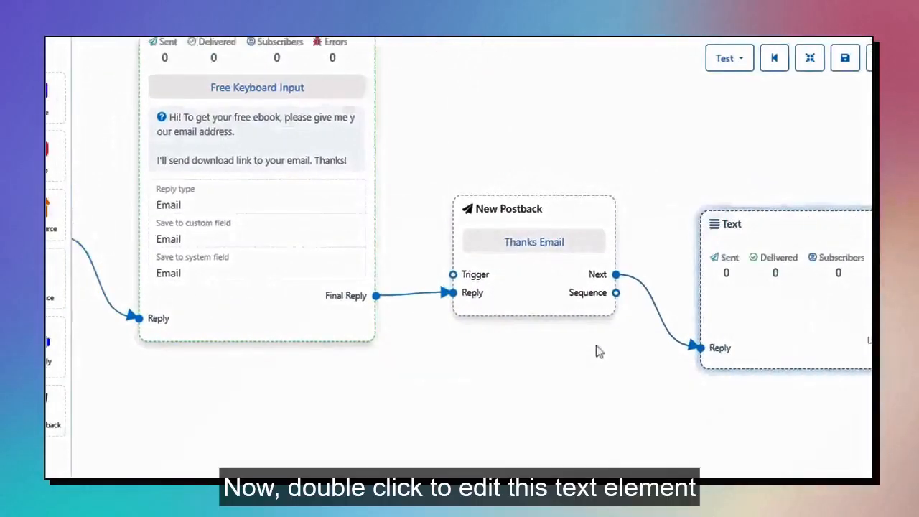
pyautogui.moveTo(704, 378); pyautogui.dragTo(594, 350)
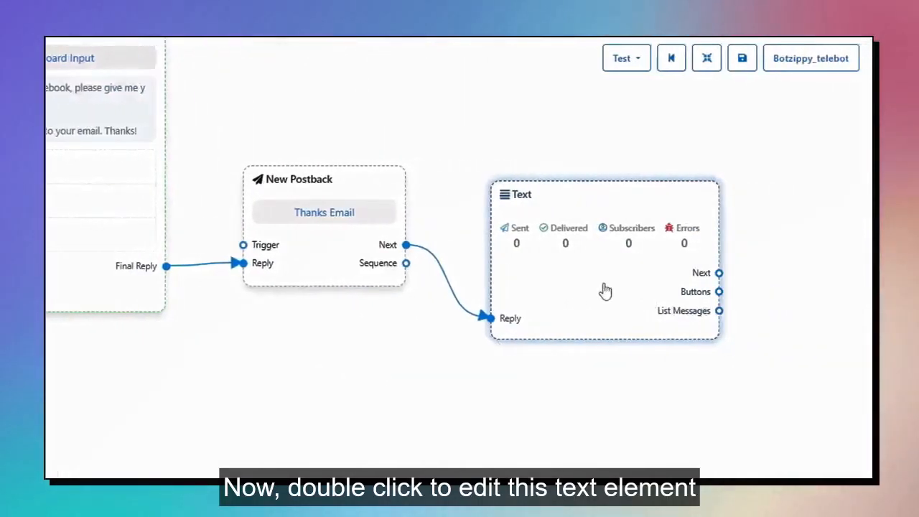
pyautogui.doubleClick(605, 290)
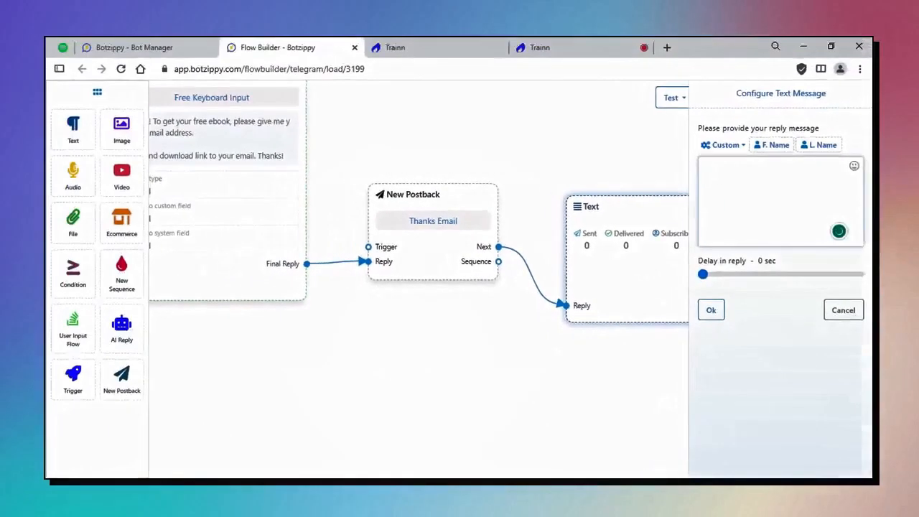
pyautogui.write('T')
pyautogui.write('hanks for your email address. Please check your email accou')
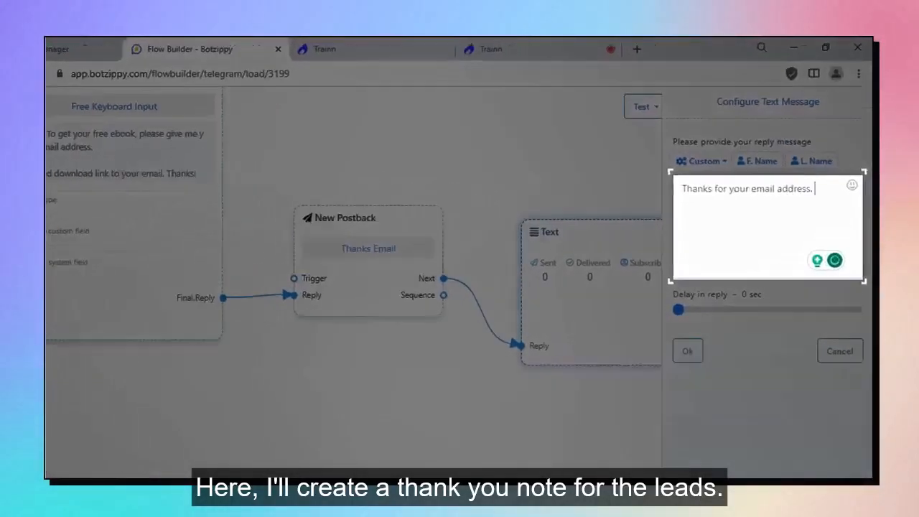
pyautogui.write('nt (inbox/spam folder)')
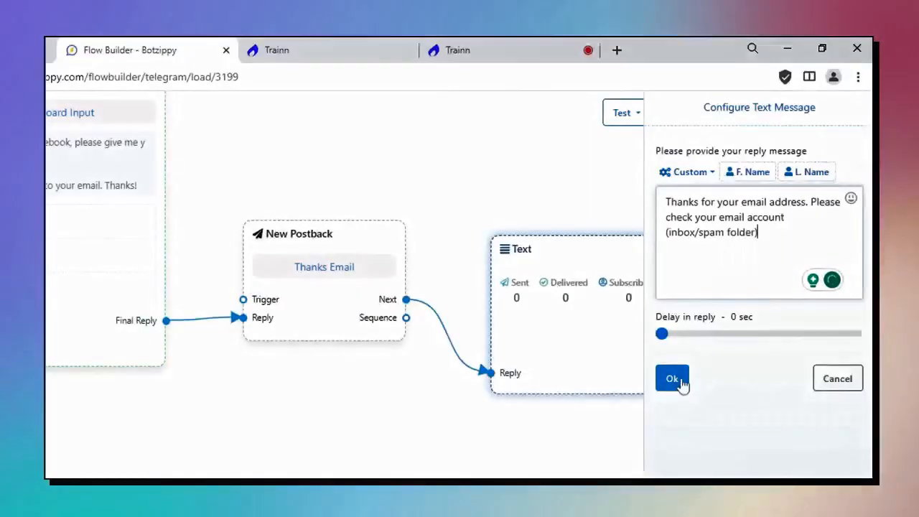
pyautogui.click(681, 381)
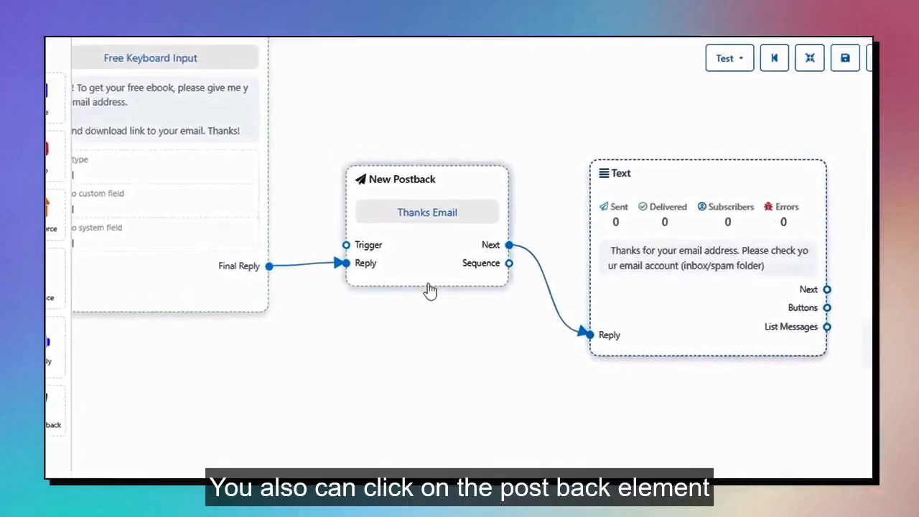
# Set the Thanks Email postback's sequence to New sequence.
pyautogui.click(429, 290)
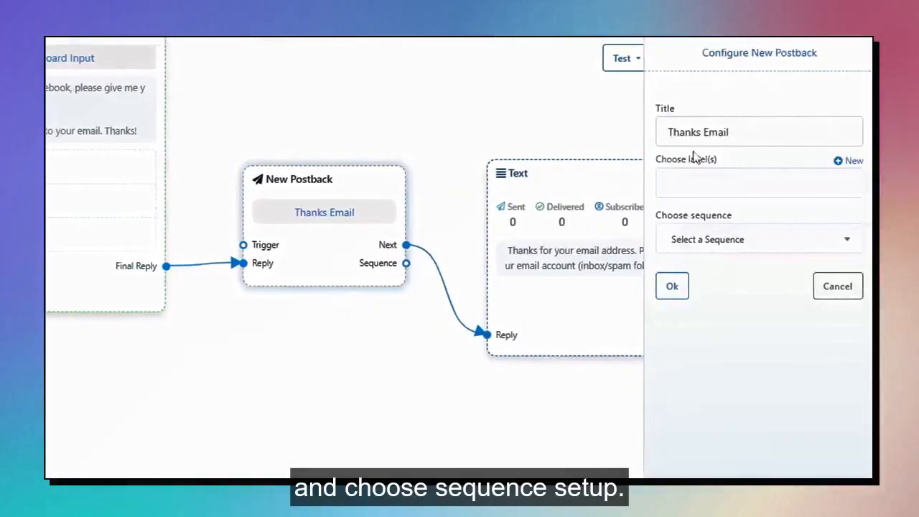
pyautogui.click(710, 255)
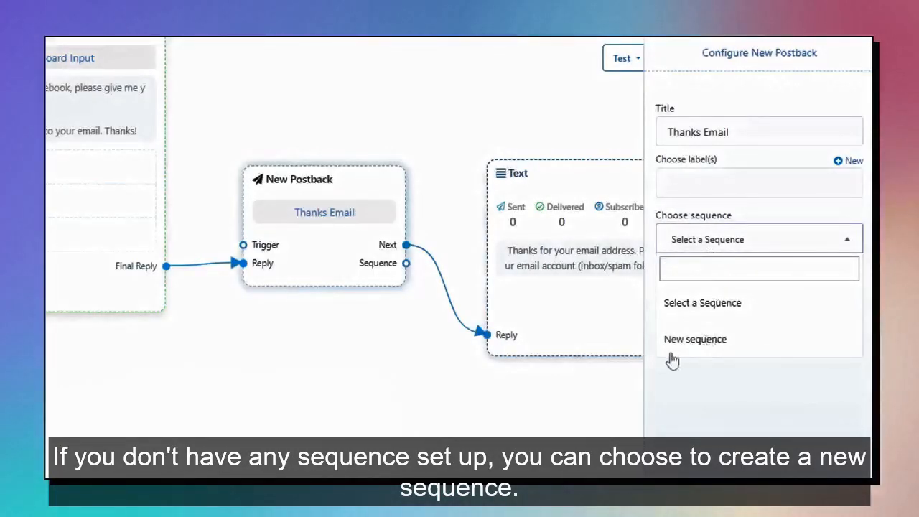
pyautogui.click(695, 338)
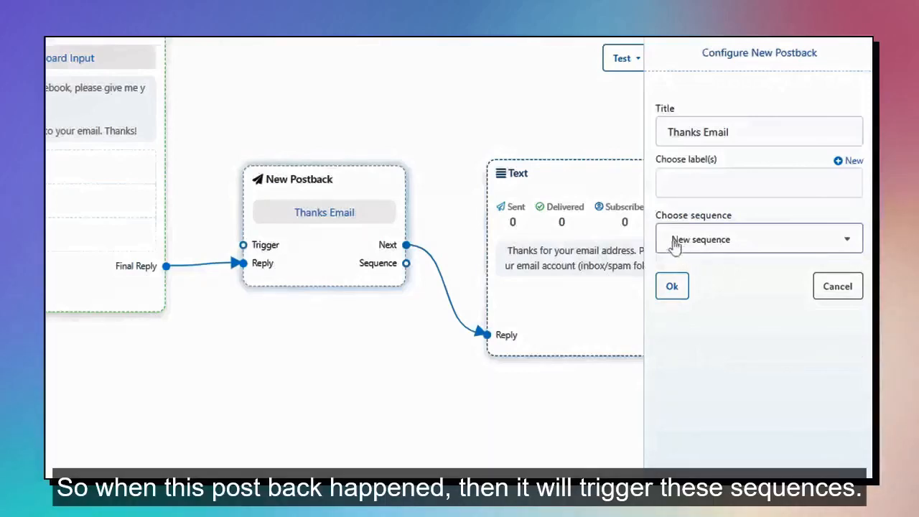
pyautogui.click(675, 286)
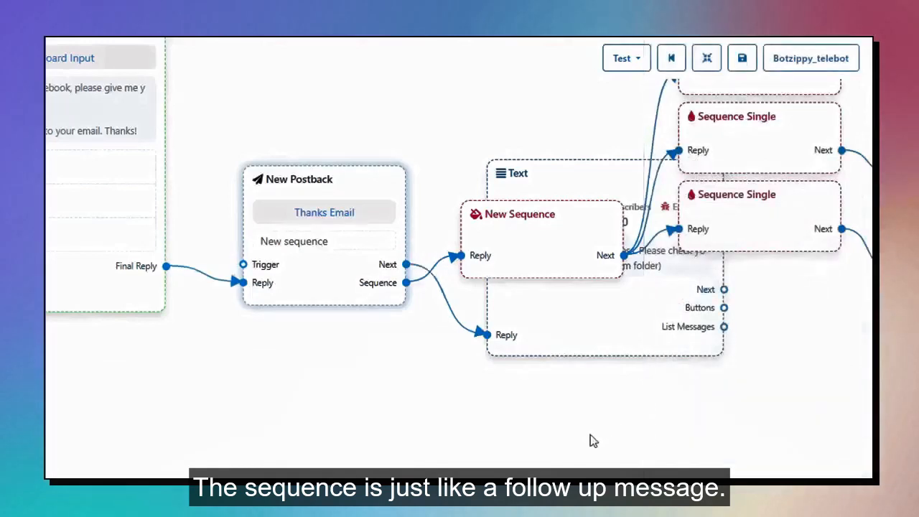
# Stack the New Sequence and three Sequence Single nodes below the Text node.
pyautogui.moveTo(590, 394); pyautogui.dragTo(591, 366)
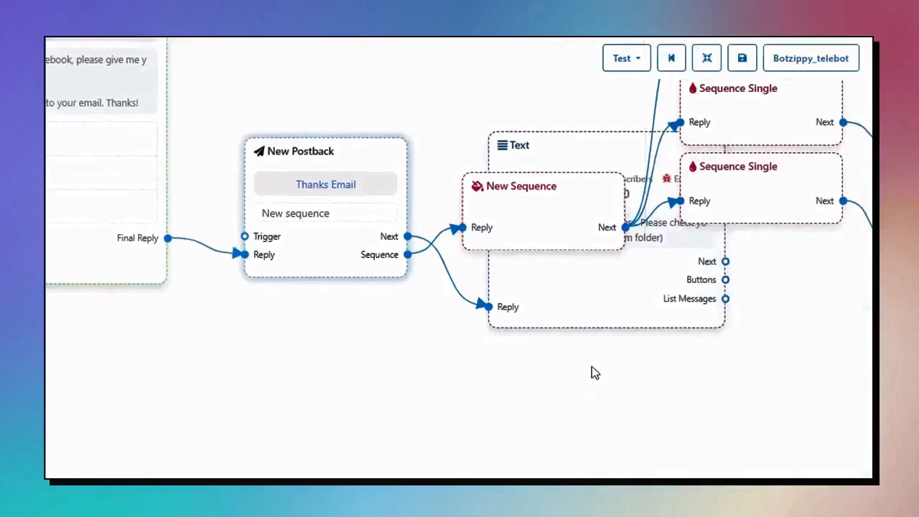
pyautogui.scroll(-2, 593, 371)
pyautogui.moveTo(543, 180); pyautogui.dragTo(560, 423)
pyautogui.moveTo(795, 144); pyautogui.dragTo(796, 314)
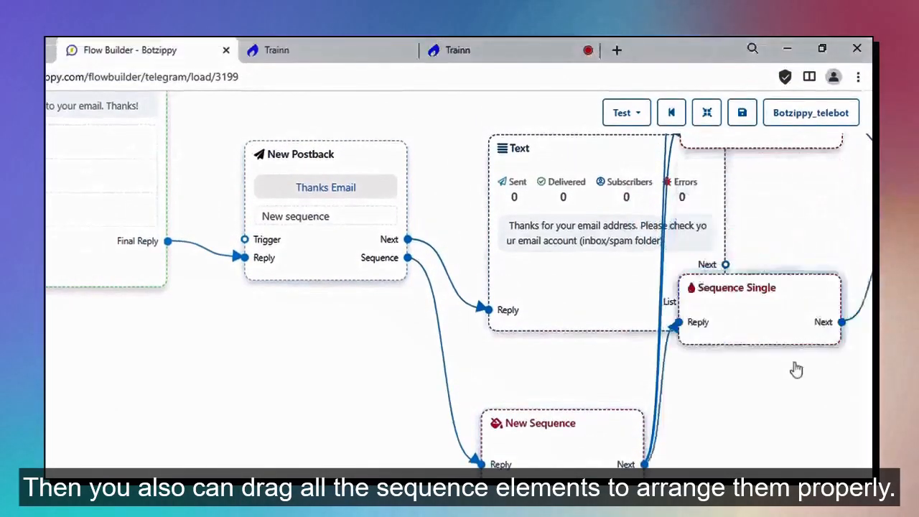
pyautogui.moveTo(796, 369); pyautogui.dragTo(789, 511)
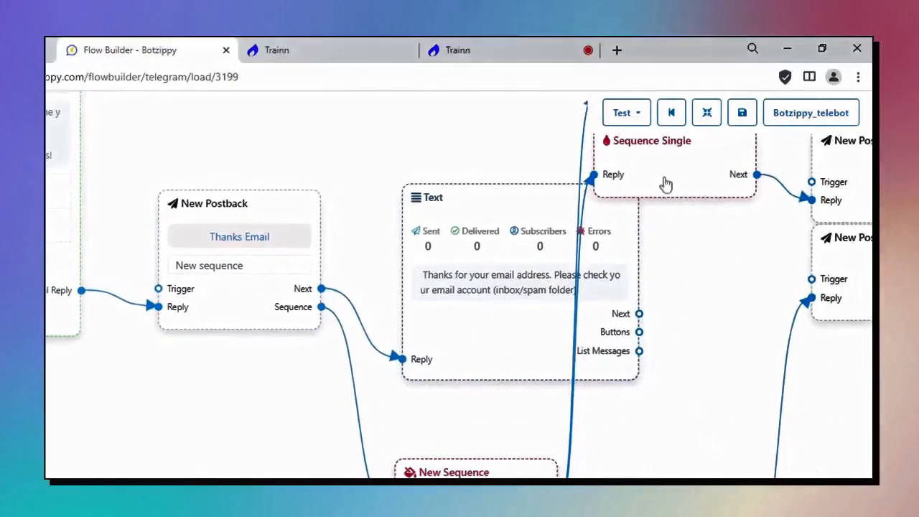
pyautogui.moveTo(663, 182); pyautogui.dragTo(659, 475)
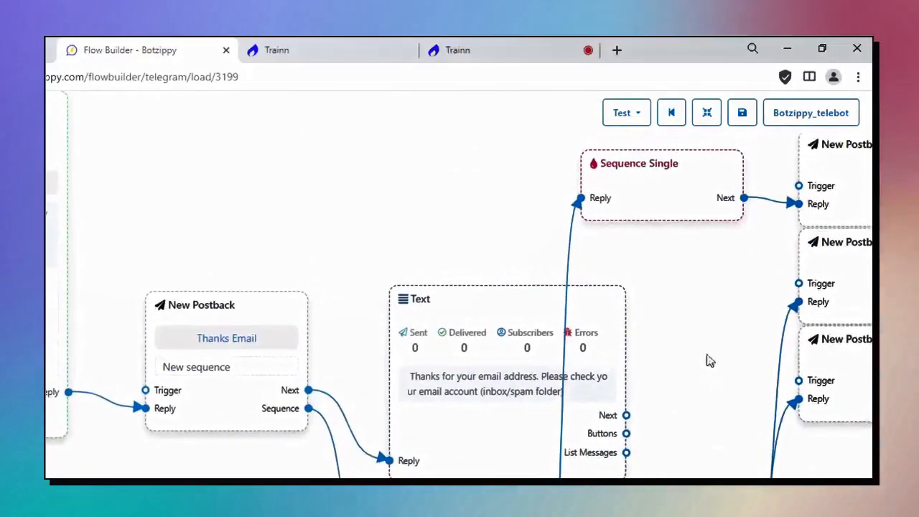
pyautogui.moveTo(672, 189); pyautogui.dragTo(671, 477)
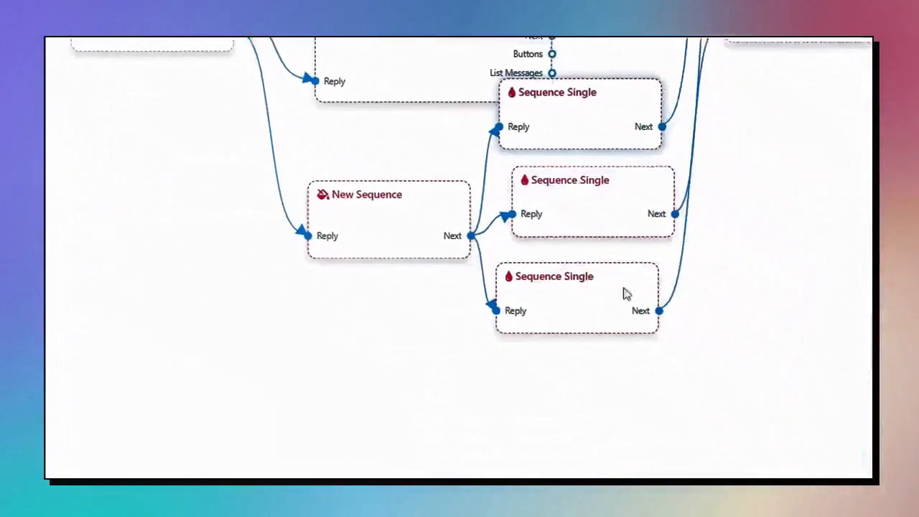
pyautogui.moveTo(624, 293); pyautogui.dragTo(559, 326)
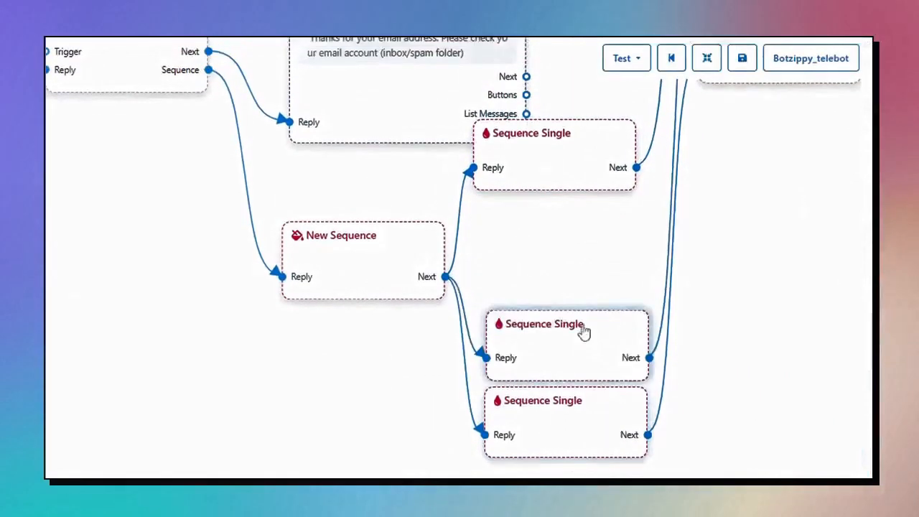
pyautogui.moveTo(576, 176); pyautogui.dragTo(588, 266)
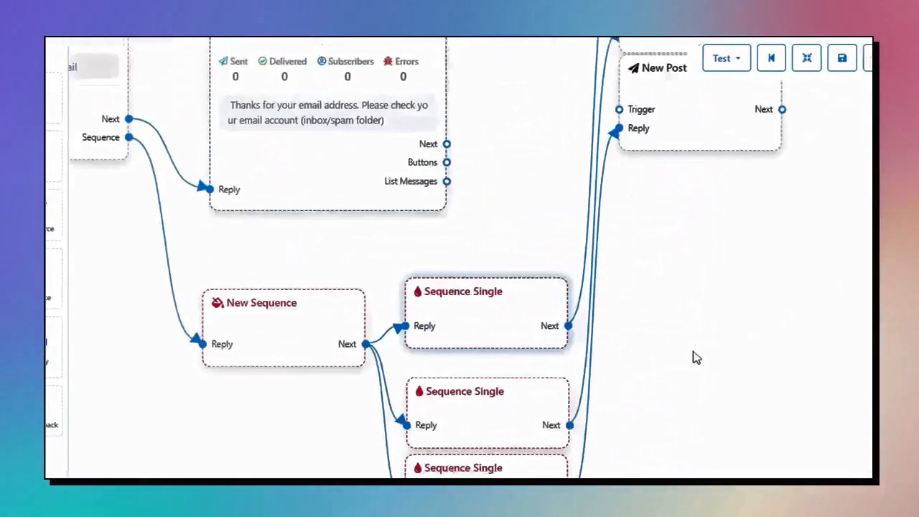
# Place the New Postback nodes to the right of the Sequence Single steps.
pyautogui.moveTo(535, 245); pyautogui.dragTo(583, 477)
pyautogui.moveTo(484, 133); pyautogui.dragTo(550, 374)
pyautogui.moveTo(550, 224); pyautogui.dragTo(556, 369)
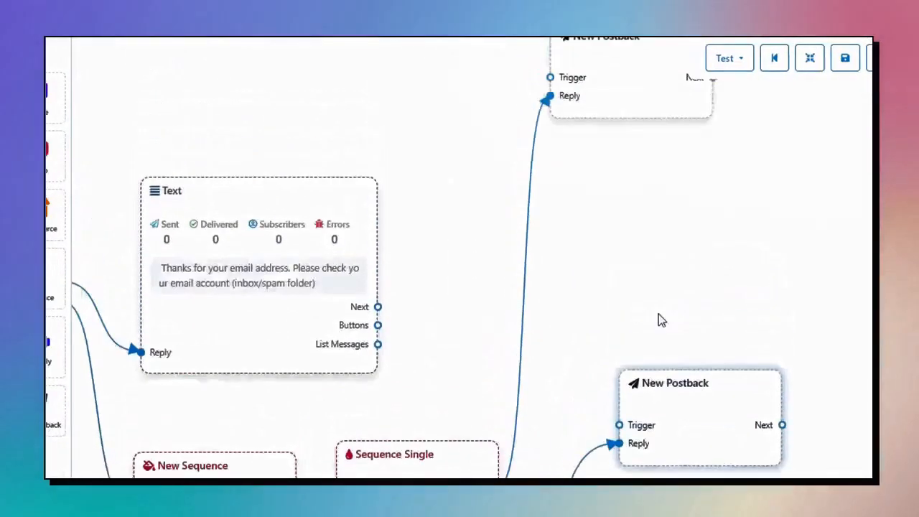
pyautogui.moveTo(658, 314); pyautogui.dragTo(659, 351)
pyautogui.moveTo(630, 144); pyautogui.dragTo(706, 350)
pyautogui.moveTo(826, 348); pyautogui.dragTo(827, 210)
pyautogui.moveTo(790, 430); pyautogui.dragTo(829, 218)
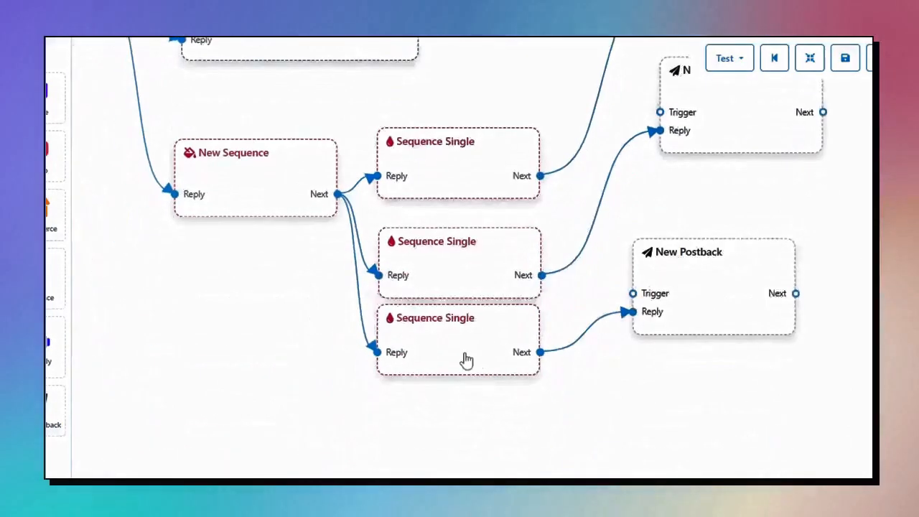
# Turn on 24 hours mode for the top Sequence Single and set its delay to 5 mins.
pyautogui.doubleClick(461, 190)
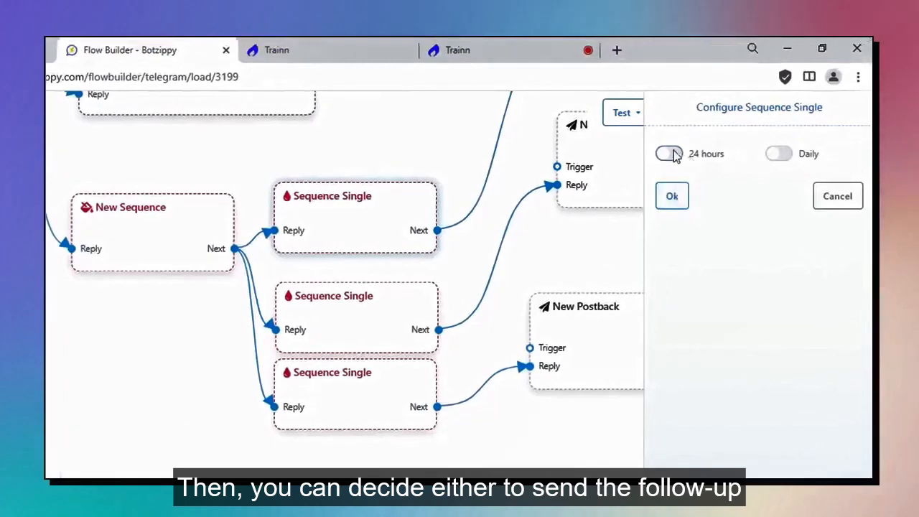
pyautogui.click(670, 155)
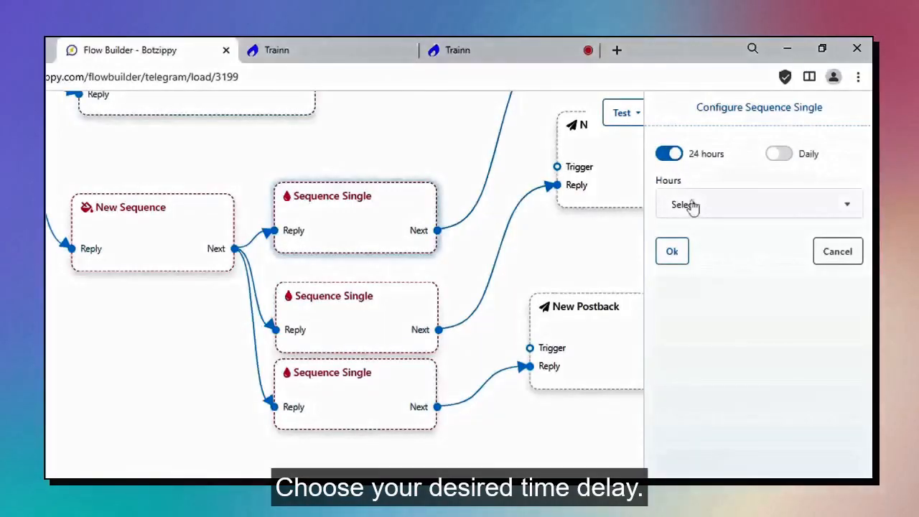
pyautogui.click(691, 206)
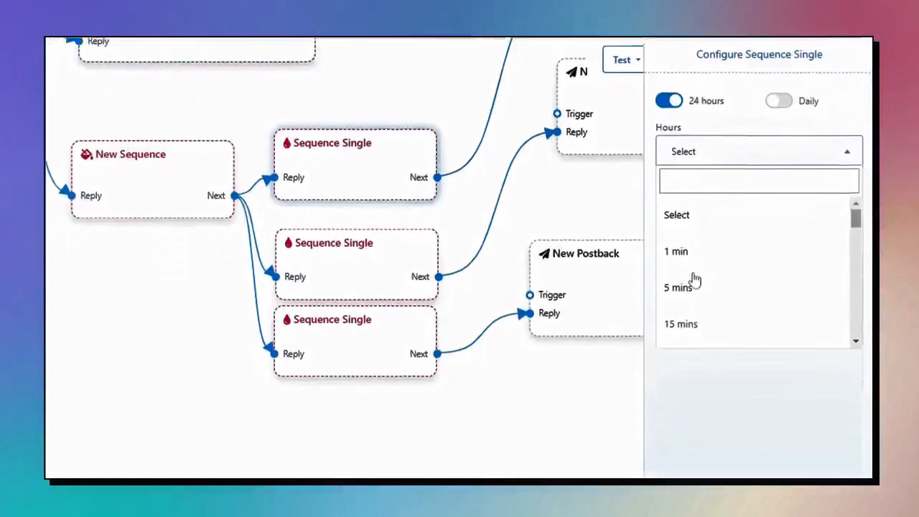
pyautogui.click(691, 340)
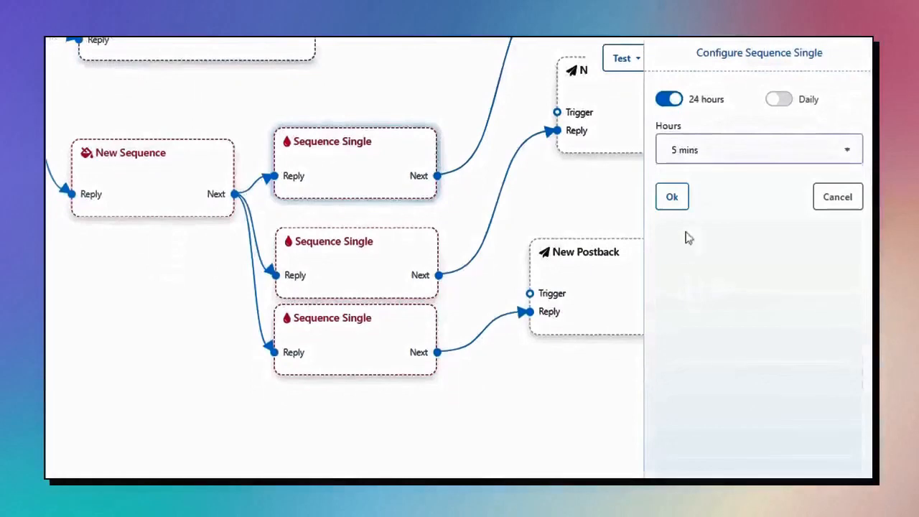
pyautogui.click(679, 198)
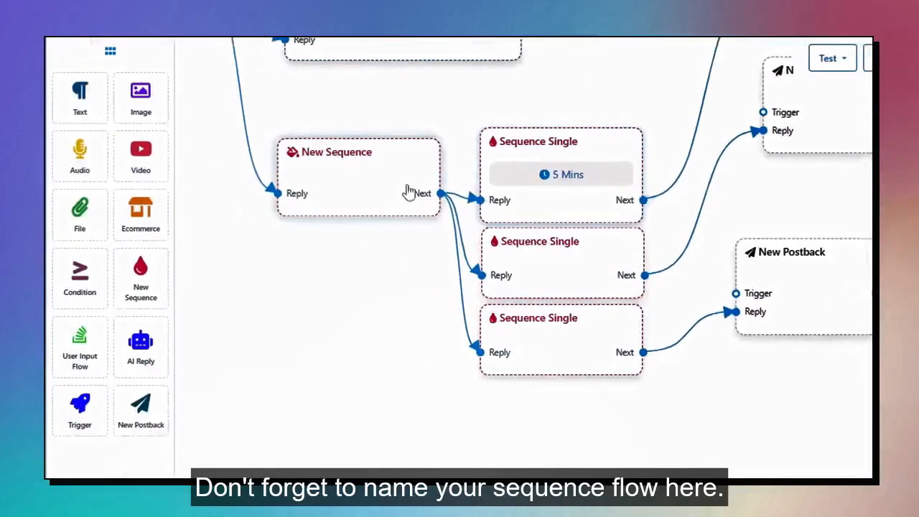
# Name the sequence 'Follow Up' with time zone Asia/Kuala_Lumpur.
pyautogui.click(407, 190)
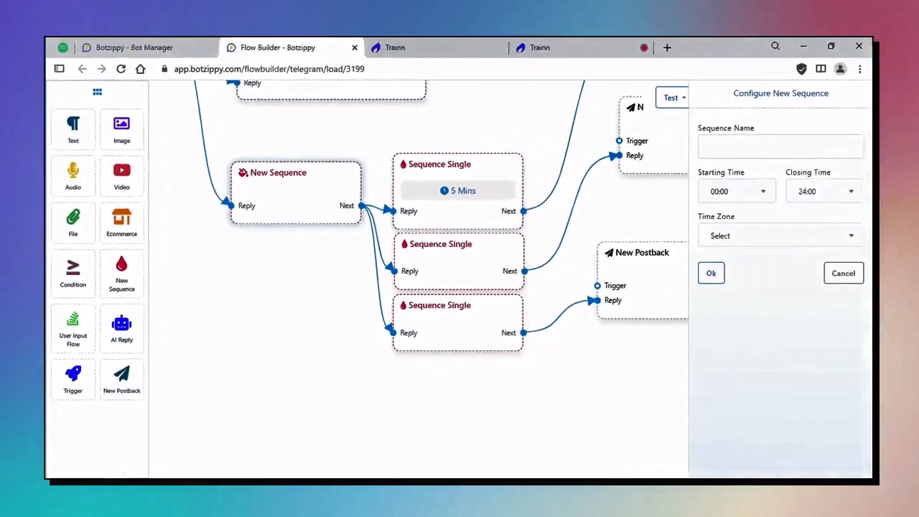
pyautogui.write('Follow Up')
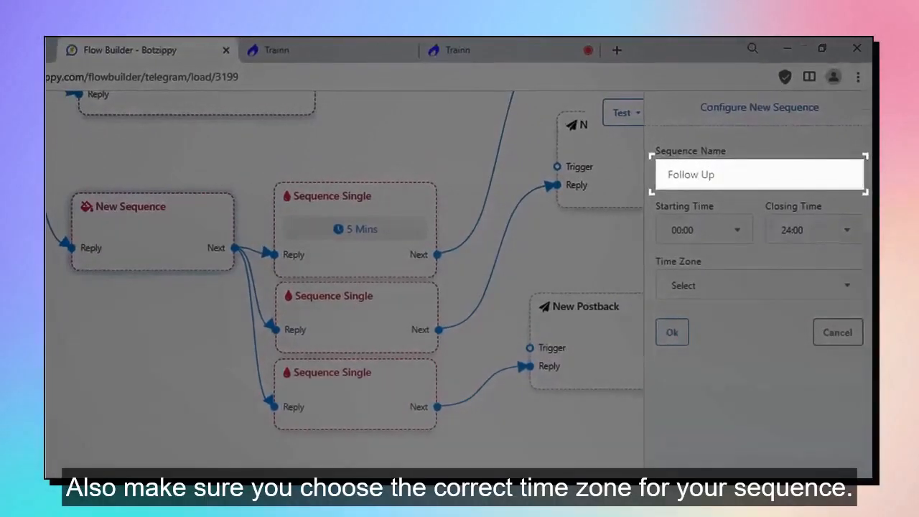
pyautogui.click(683, 286)
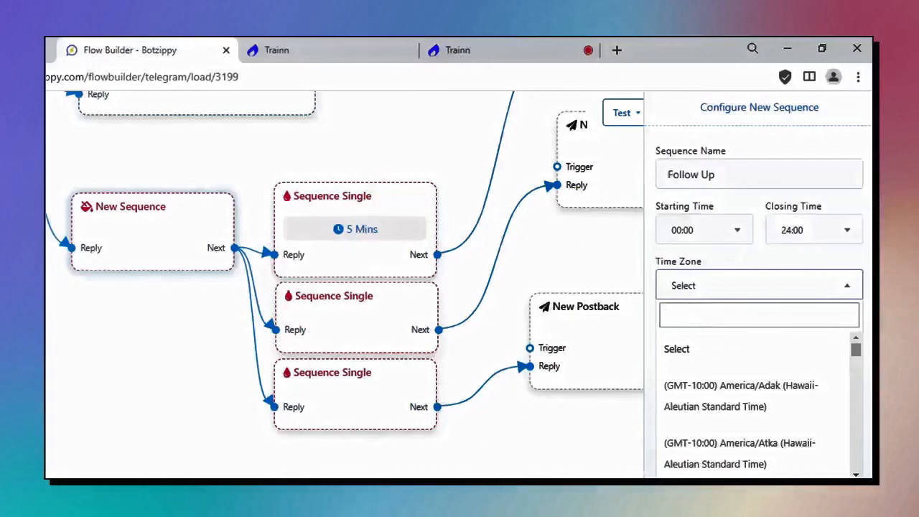
pyautogui.write('mala')
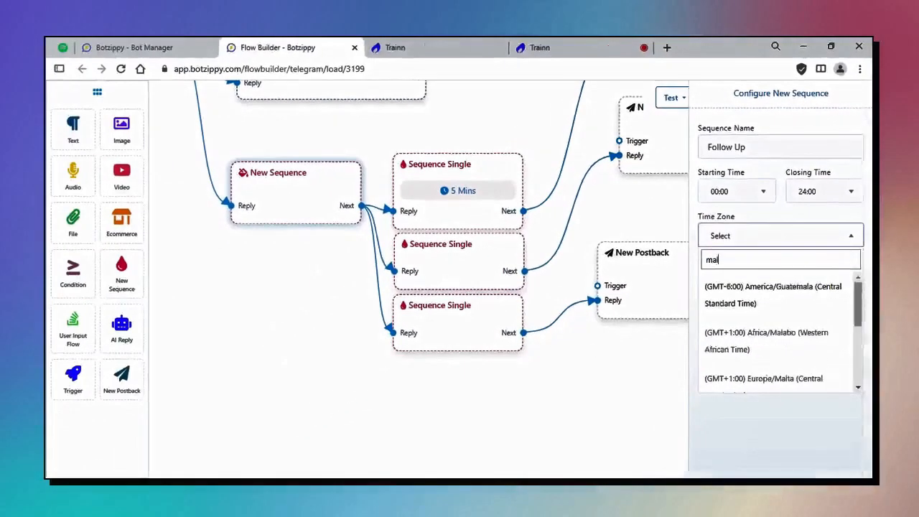
pyautogui.scroll(-1, 806, 349)
pyautogui.click(806, 344)
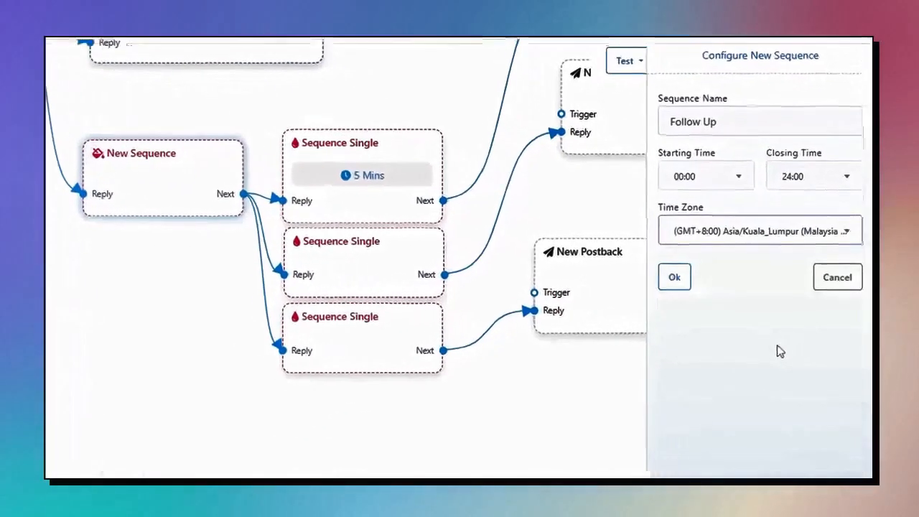
pyautogui.click(672, 278)
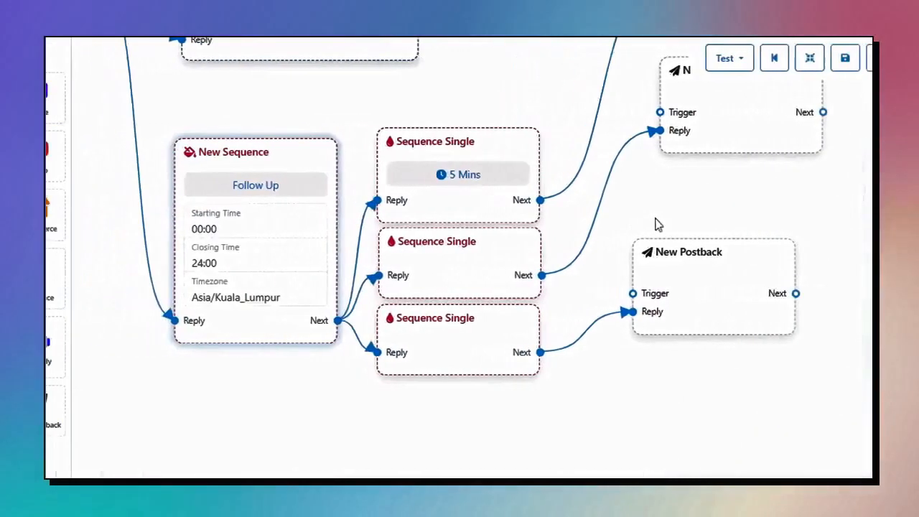
# Spread the New Postback steps apart on the Botzippy canvas.
pyautogui.moveTo(552, 224); pyautogui.dragTo(569, 296)
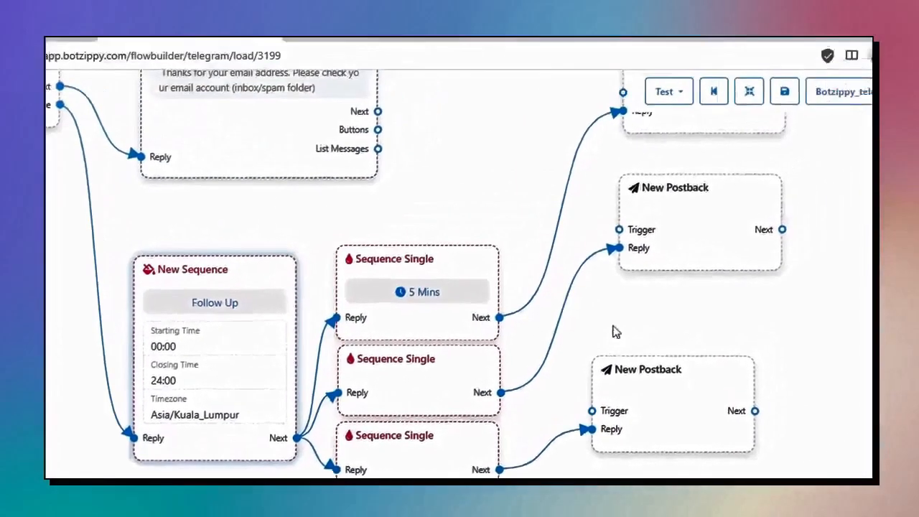
pyautogui.moveTo(729, 141); pyautogui.dragTo(738, 186)
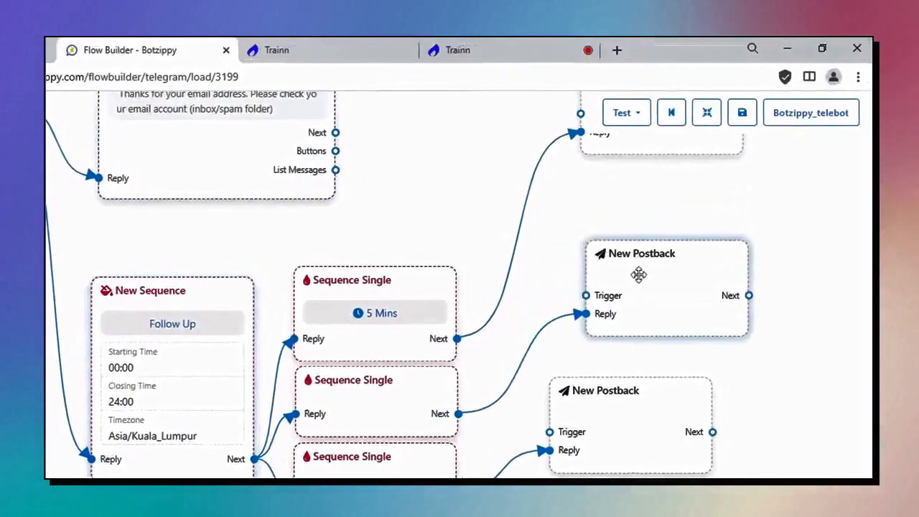
pyautogui.moveTo(622, 399); pyautogui.dragTo(625, 464)
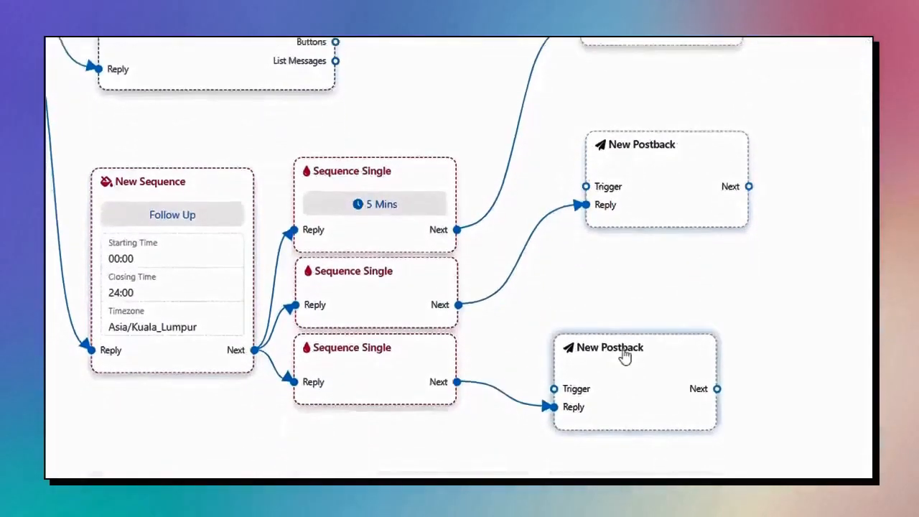
pyautogui.moveTo(641, 165); pyautogui.dragTo(642, 212)
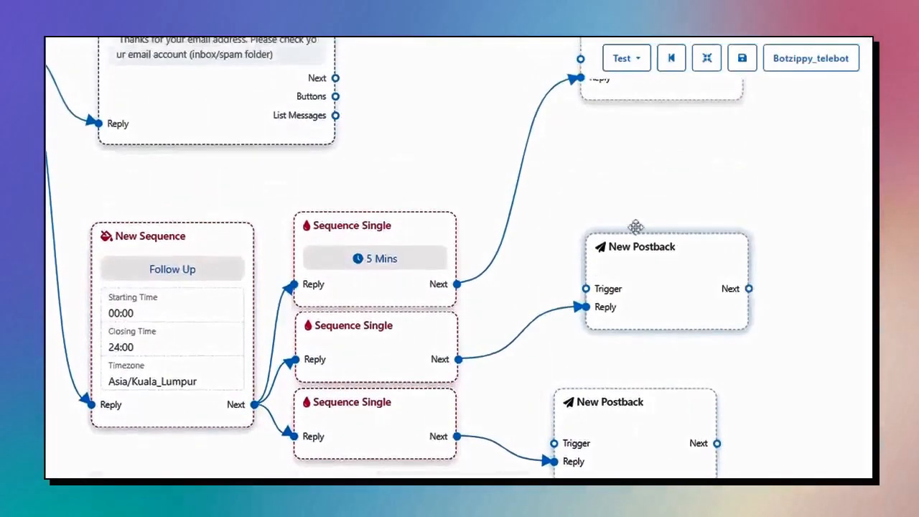
pyautogui.moveTo(638, 93); pyautogui.dragTo(629, 193)
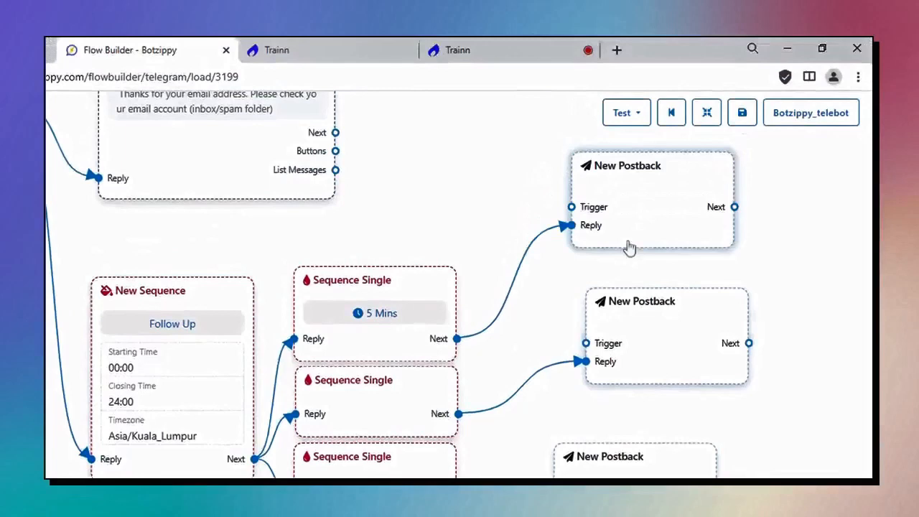
pyautogui.moveTo(630, 248); pyautogui.dragTo(629, 255)
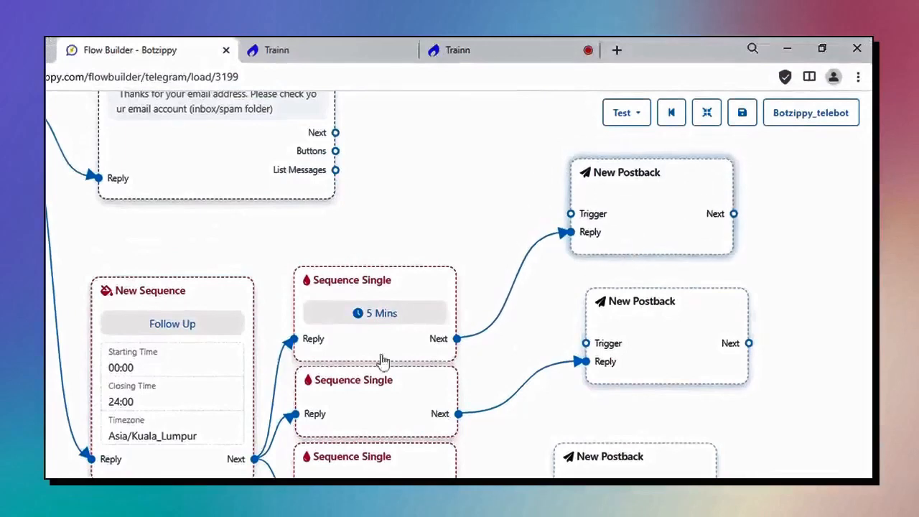
# Title the top New Postback after the 5-minute delay 'Follow Up 5 minit'.
pyautogui.doubleClick(627, 222)
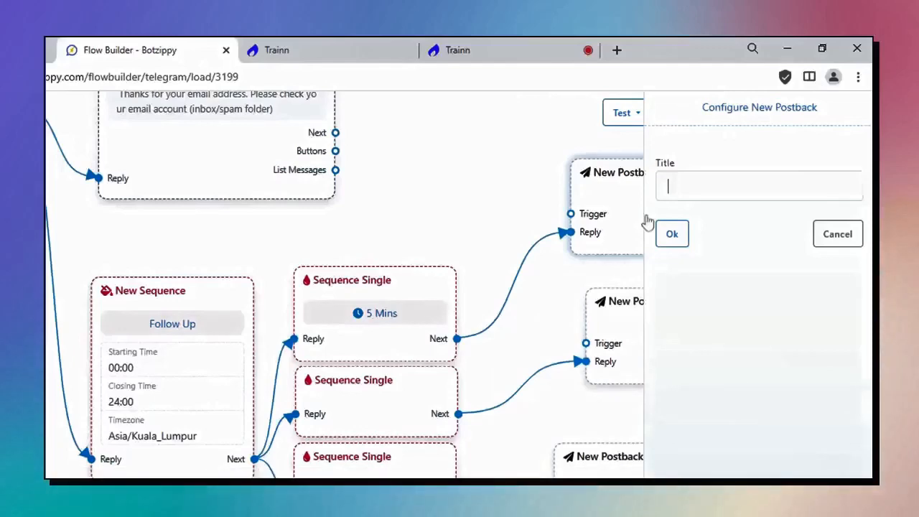
pyautogui.write('Follow Up 5 minit')
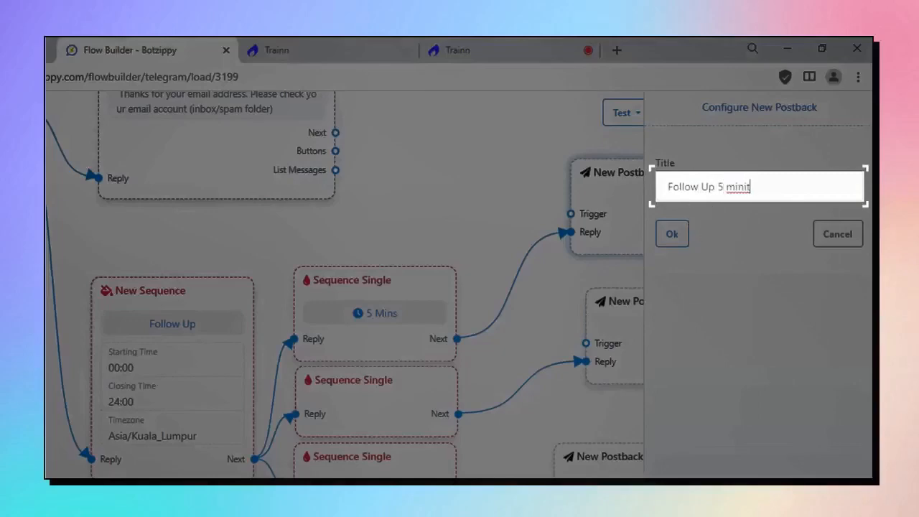
pyautogui.click(669, 234)
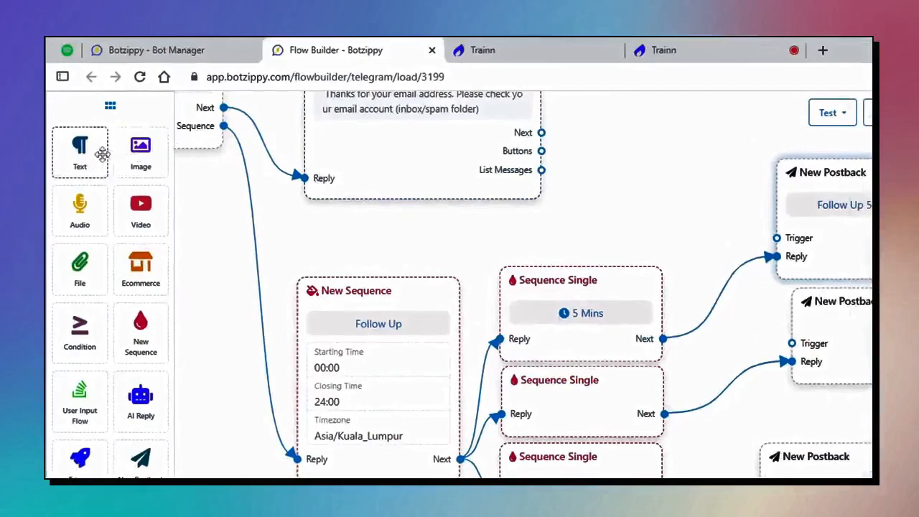
# Add a Text step and link it after the Follow Up 5 Minit postback.
pyautogui.moveTo(79, 151); pyautogui.dragTo(897, 190)
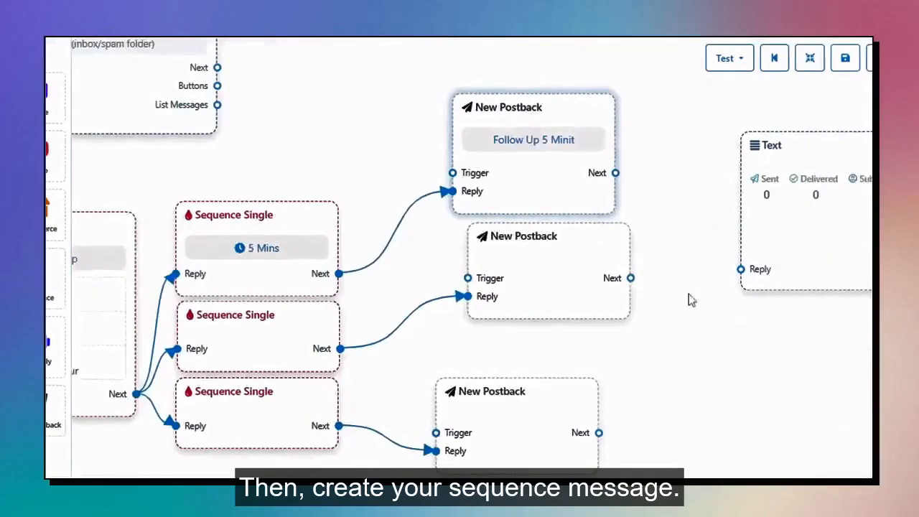
pyautogui.moveTo(688, 294); pyautogui.dragTo(635, 296)
pyautogui.moveTo(764, 206); pyautogui.dragTo(748, 151)
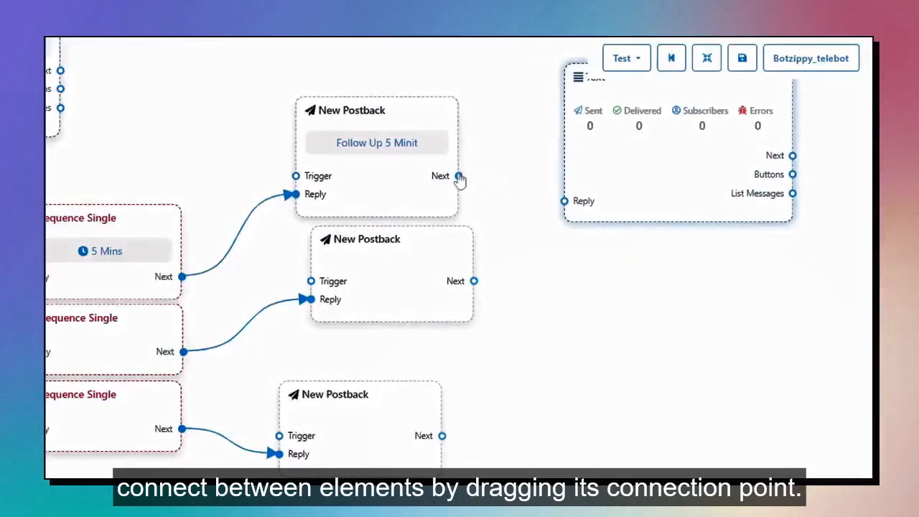
pyautogui.moveTo(459, 176); pyautogui.dragTo(564, 203)
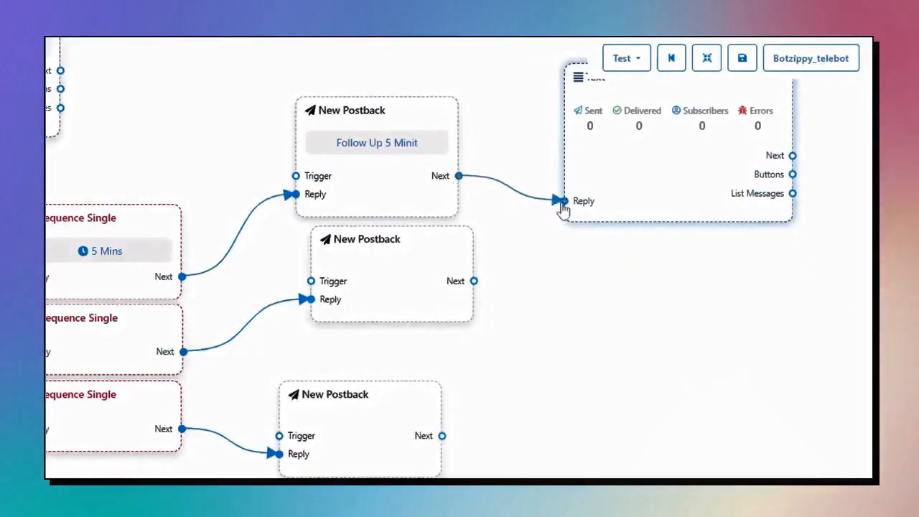
pyautogui.moveTo(697, 188); pyautogui.dragTo(616, 186)
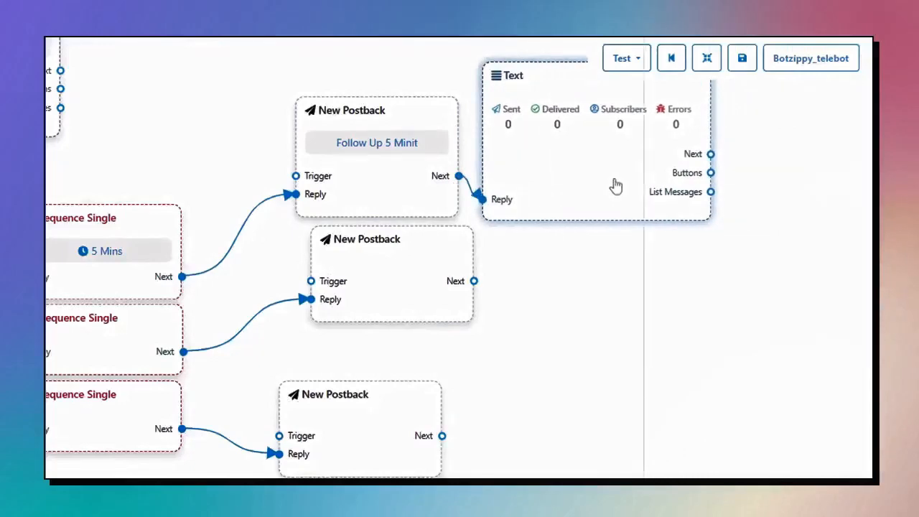
# Set the Text step's reply to 'This is follow up 5 minutes'.
pyautogui.doubleClick(614, 185)
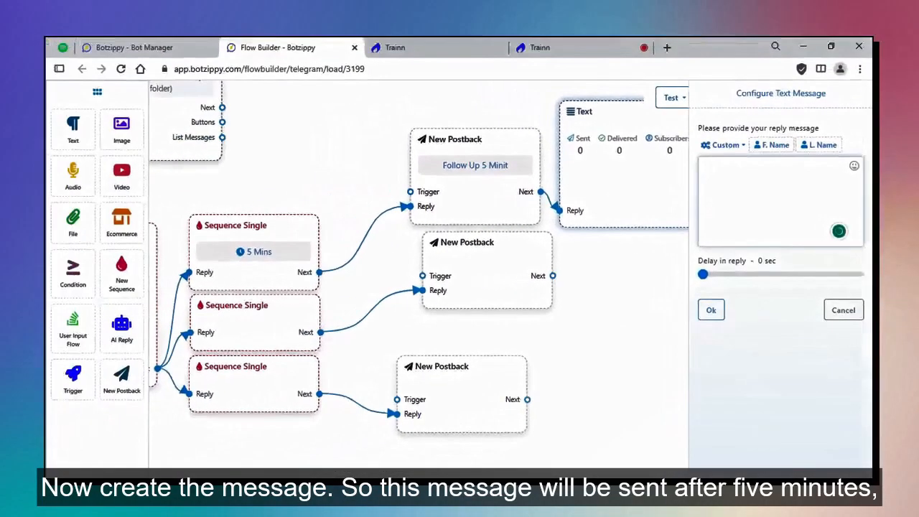
pyautogui.write('This is follow up ')
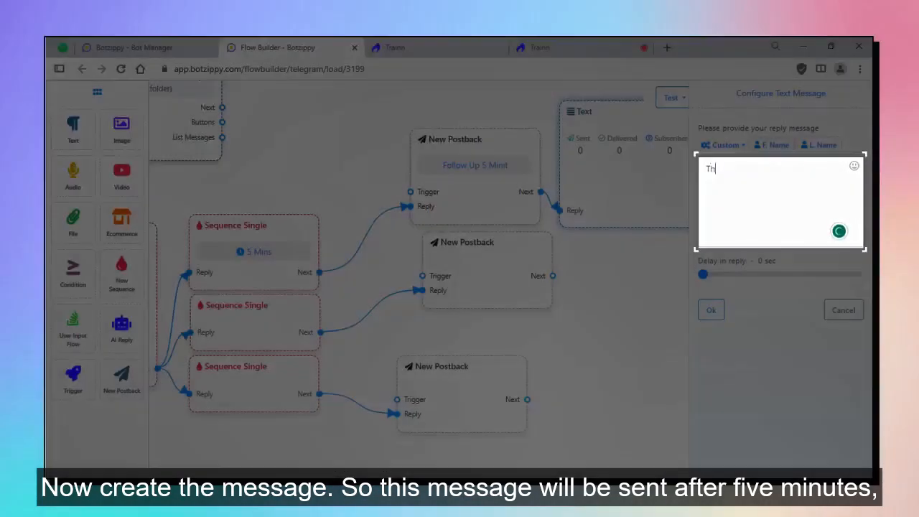
pyautogui.write('5 minit')
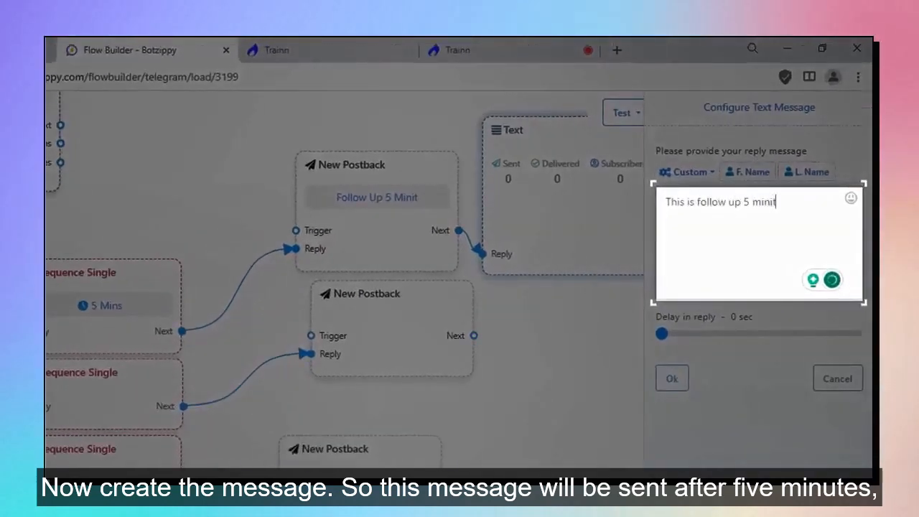
pyautogui.press('BackSpace')
pyautogui.press('BackSpace')
pyautogui.write('utes')
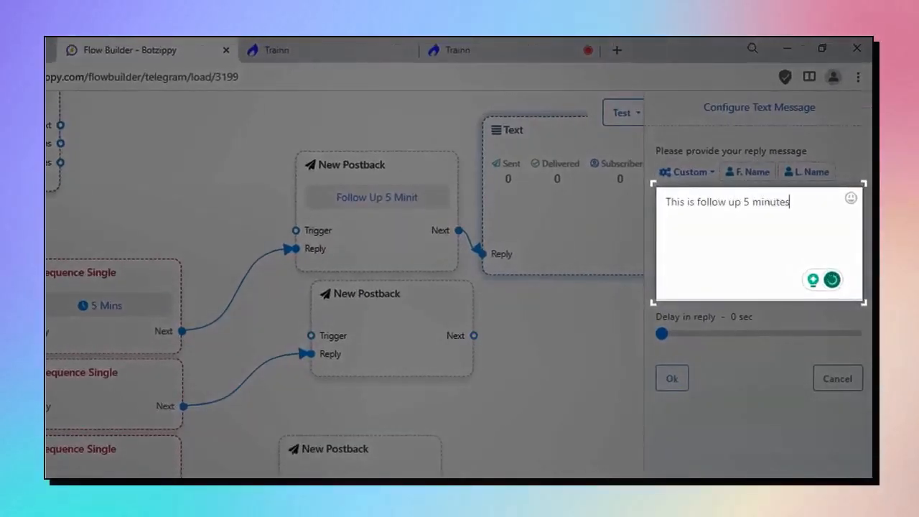
pyautogui.click(671, 378)
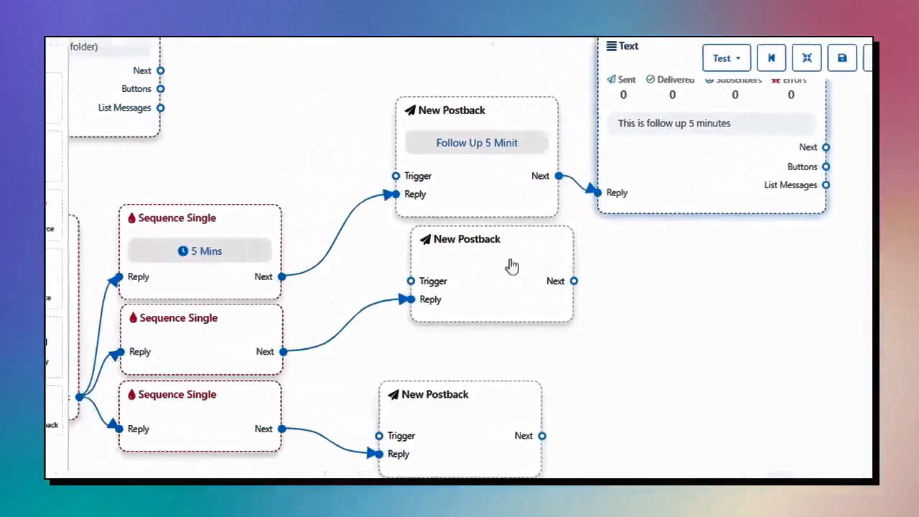
# Set the second Sequence Single step to a 6 hours delay.
pyautogui.moveTo(394, 281); pyautogui.dragTo(383, 289)
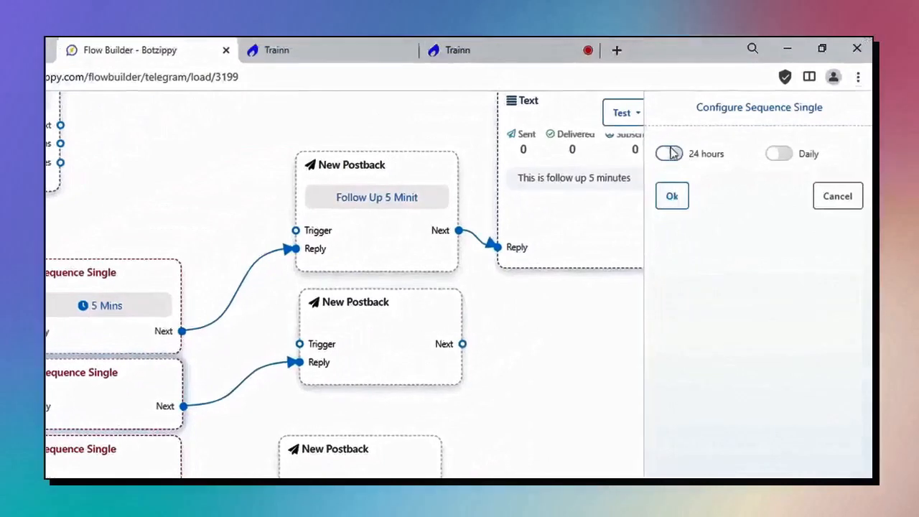
pyautogui.click(667, 153)
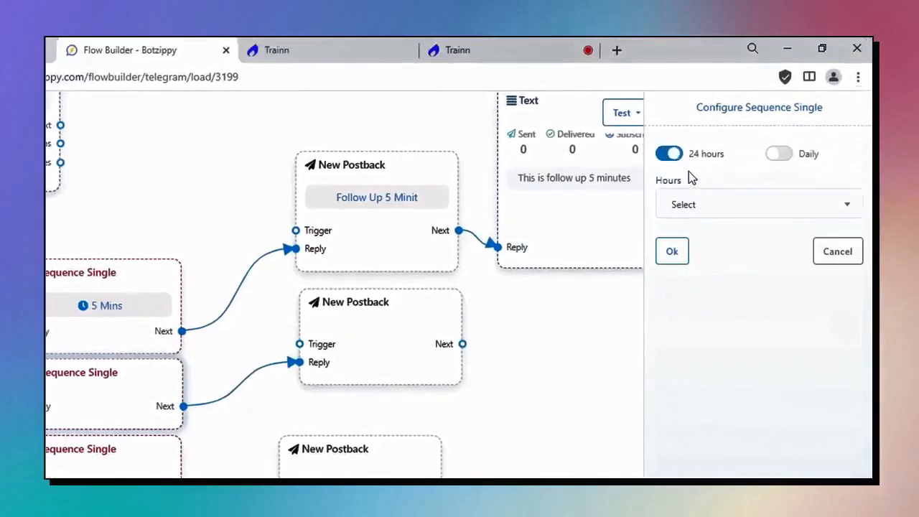
pyautogui.click(728, 207)
pyautogui.scroll(-5, 743, 316)
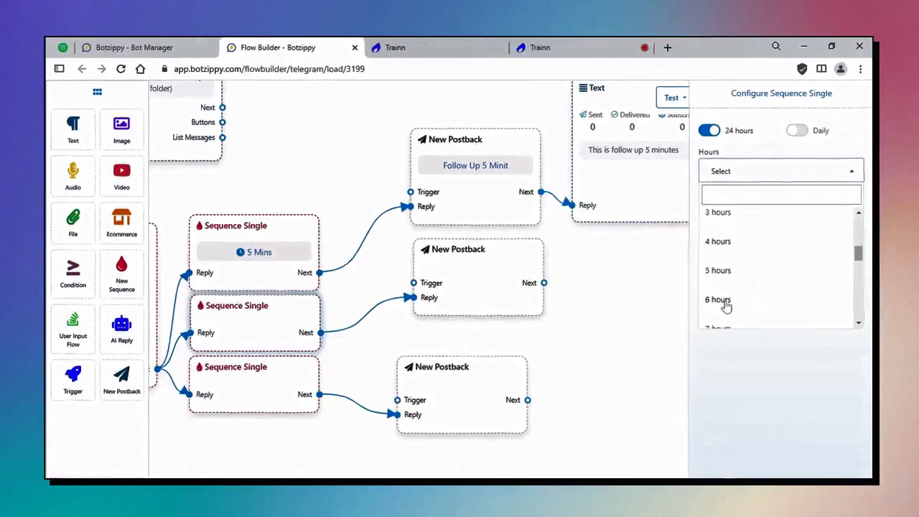
pyautogui.click(721, 302)
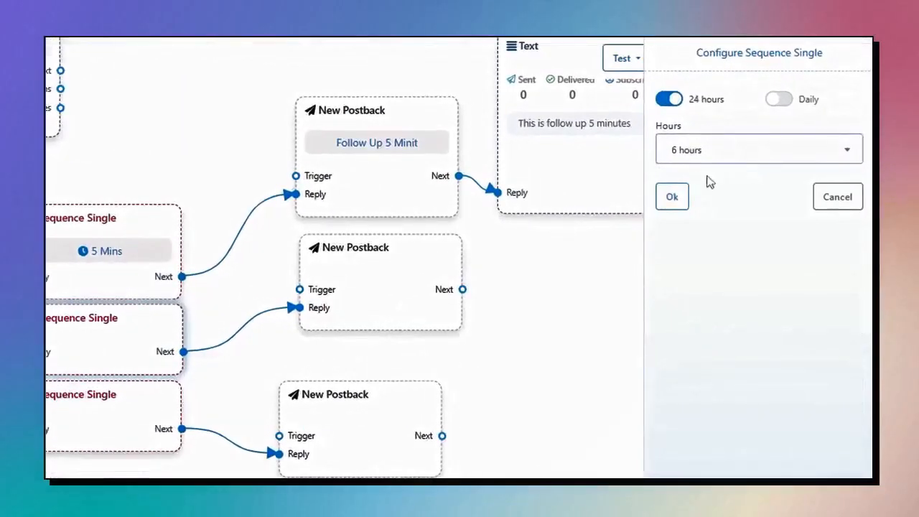
pyautogui.click(672, 196)
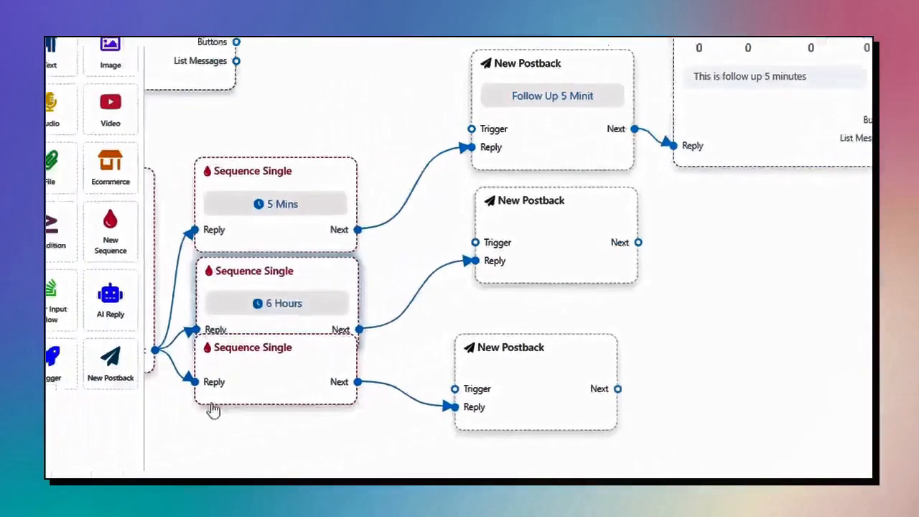
# Set the third Sequence Single step to a daily Day-3 delay.
pyautogui.moveTo(266, 390); pyautogui.dragTo(266, 429)
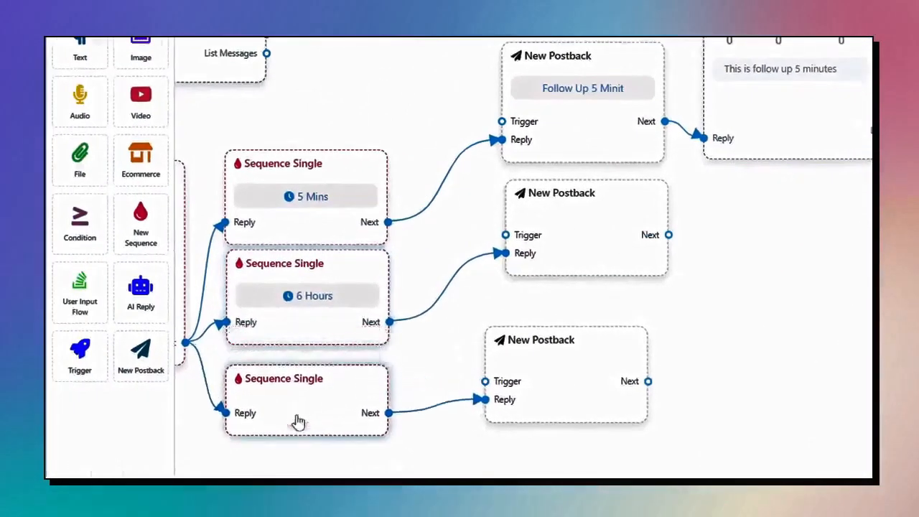
pyautogui.moveTo(431, 460); pyautogui.dragTo(508, 342)
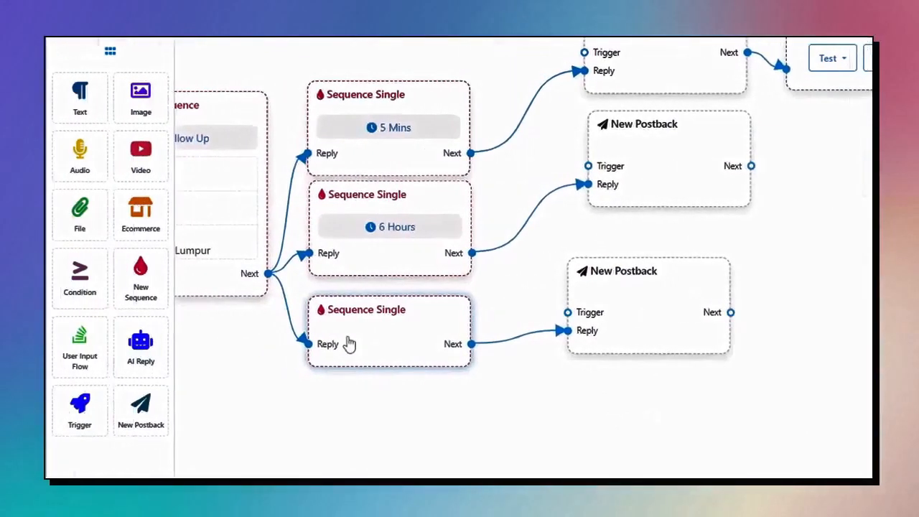
pyautogui.doubleClick(349, 344)
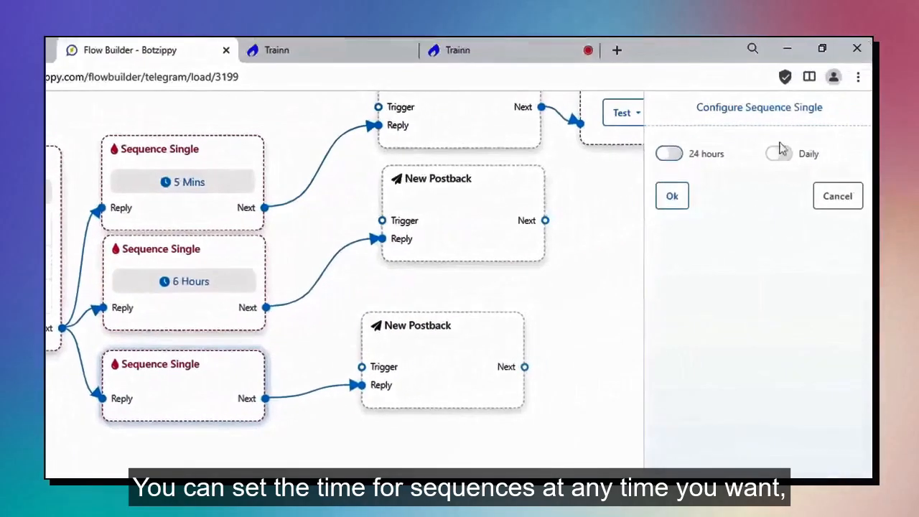
pyautogui.click(778, 153)
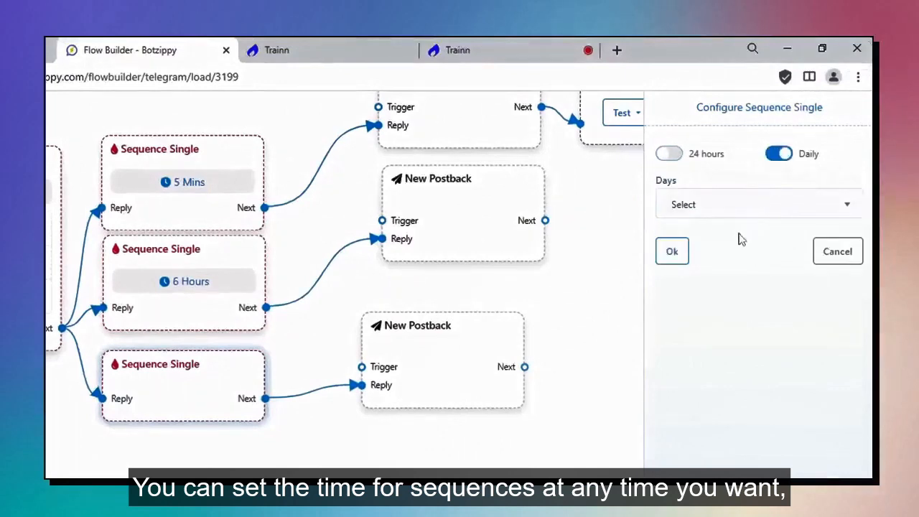
pyautogui.click(736, 208)
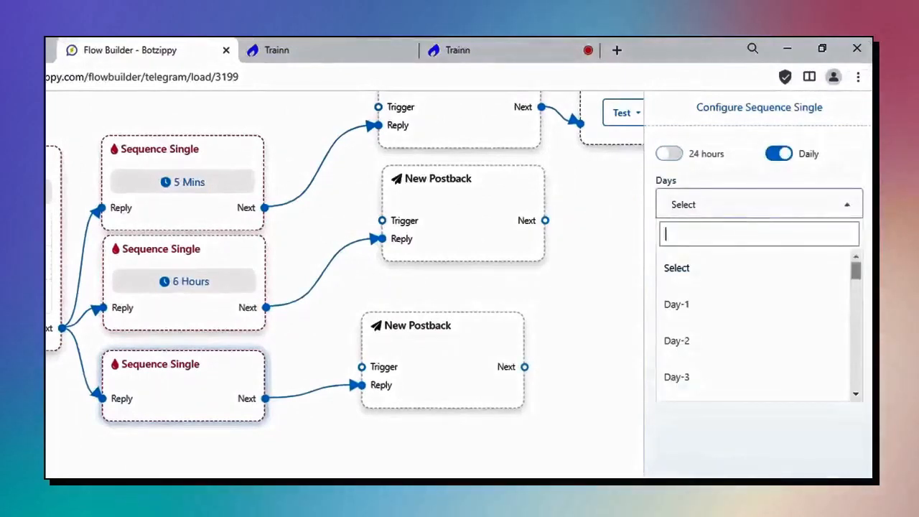
pyautogui.click(718, 377)
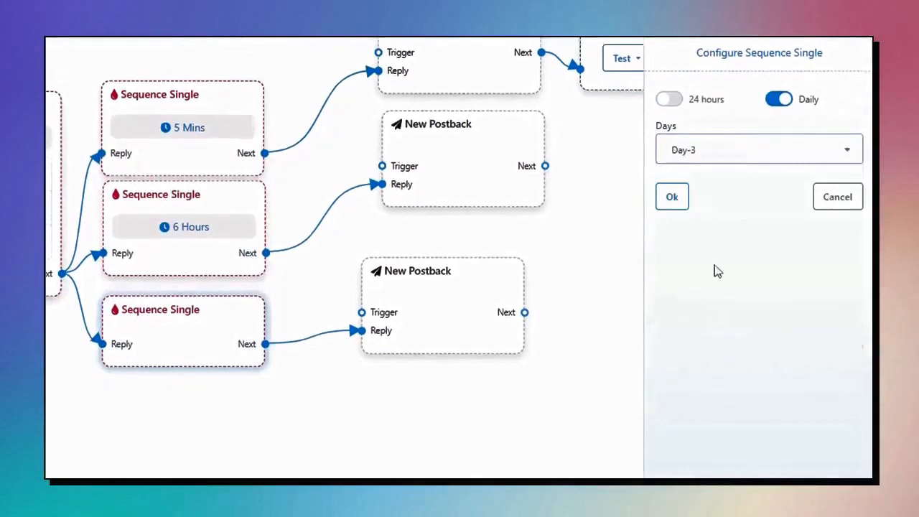
pyautogui.click(672, 200)
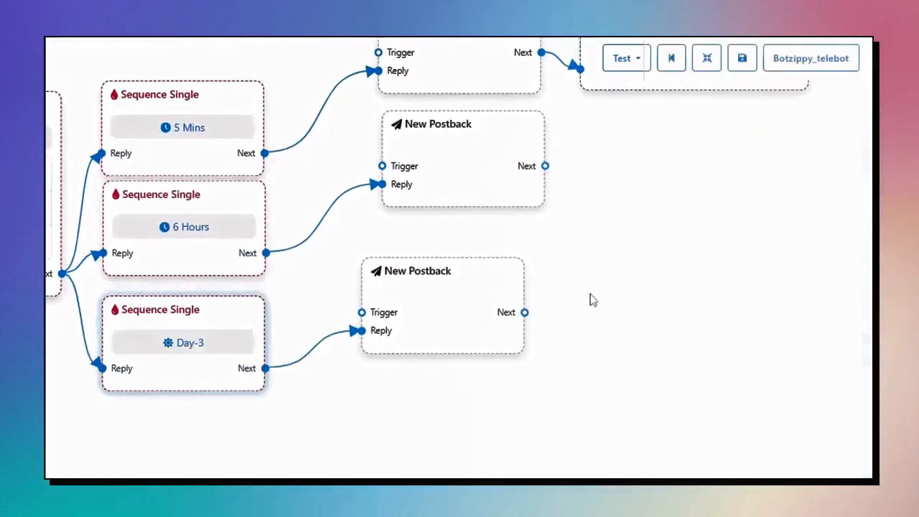
# Give the fourth Sequence Single node a daily Day-14 delay.
pyautogui.moveTo(439, 268); pyautogui.dragTo(460, 289)
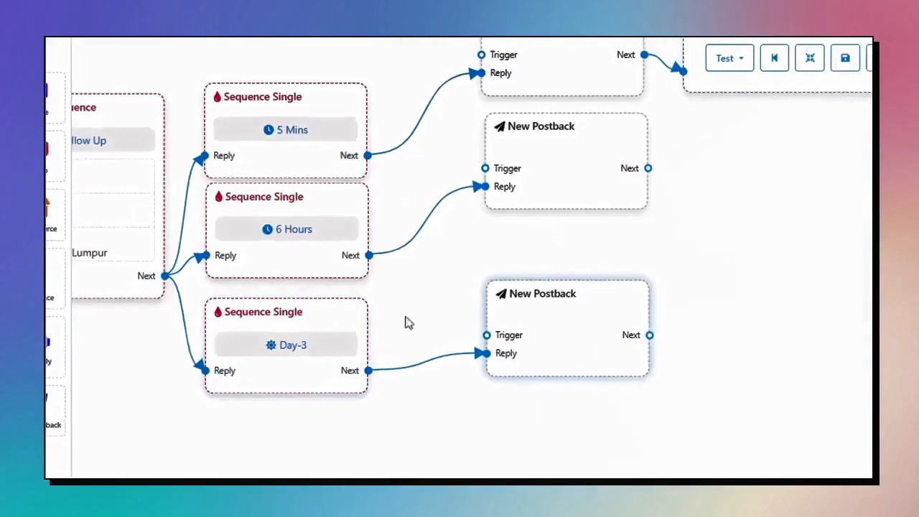
pyautogui.moveTo(405, 317); pyautogui.dragTo(567, 250)
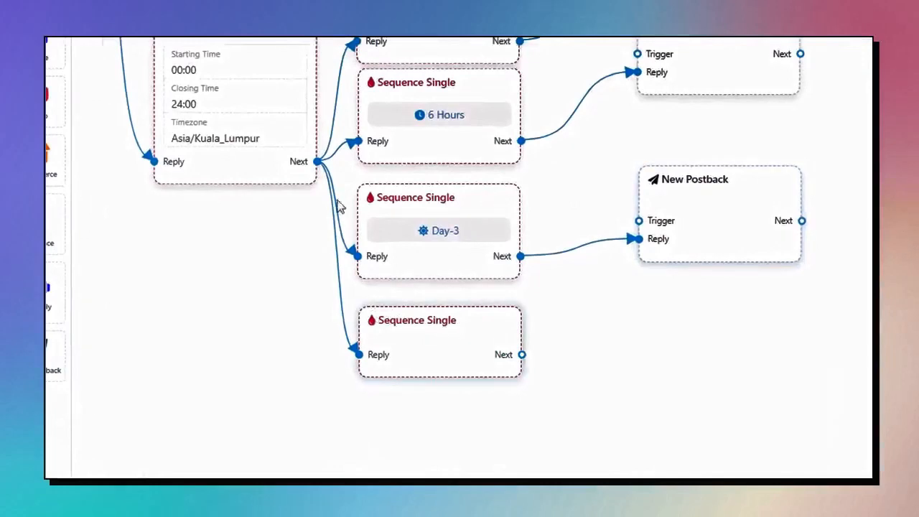
pyautogui.doubleClick(496, 320)
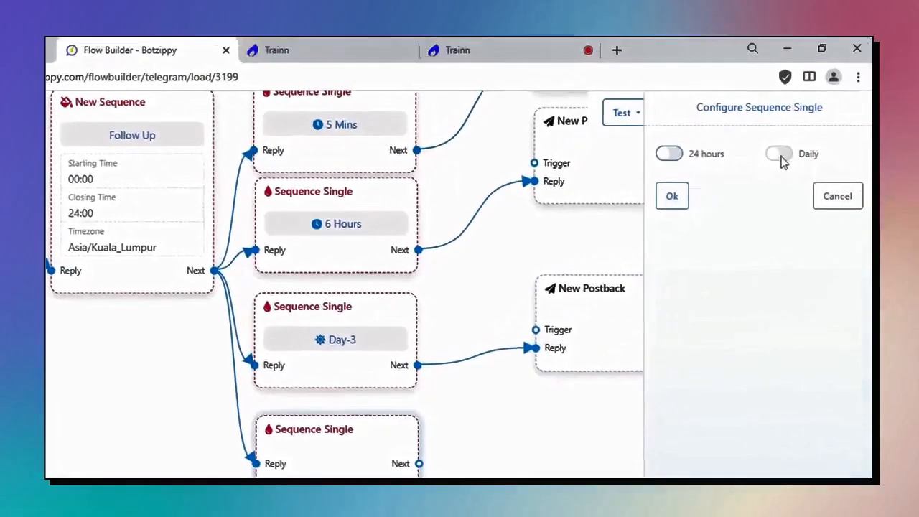
pyautogui.click(779, 157)
pyautogui.click(725, 208)
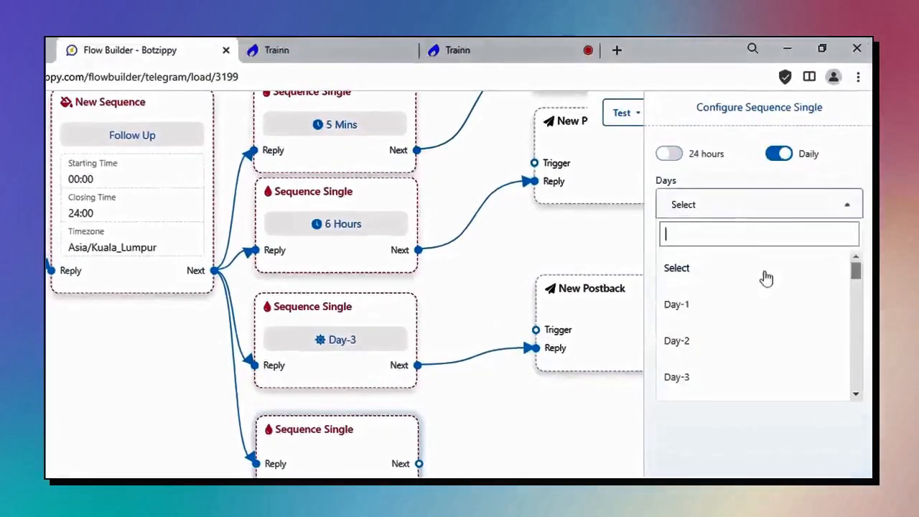
pyautogui.scroll(-5, 762, 283)
pyautogui.click(689, 338)
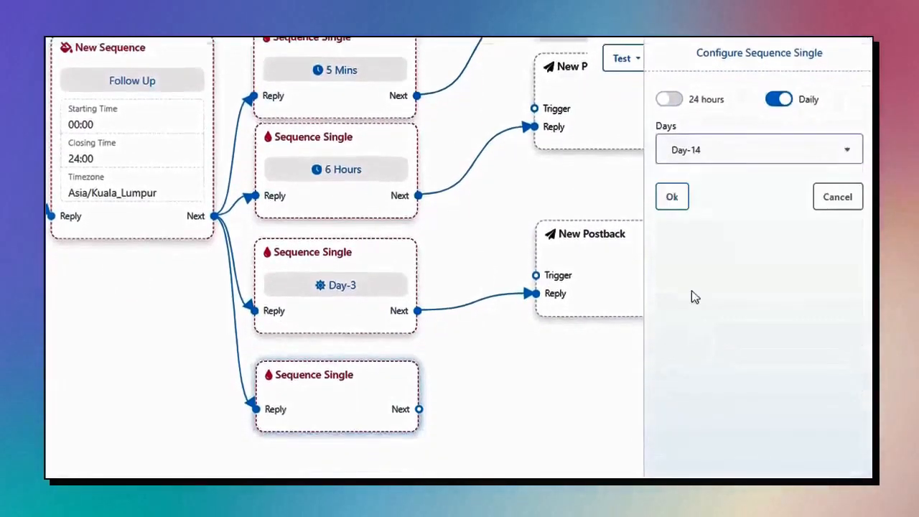
pyautogui.click(682, 200)
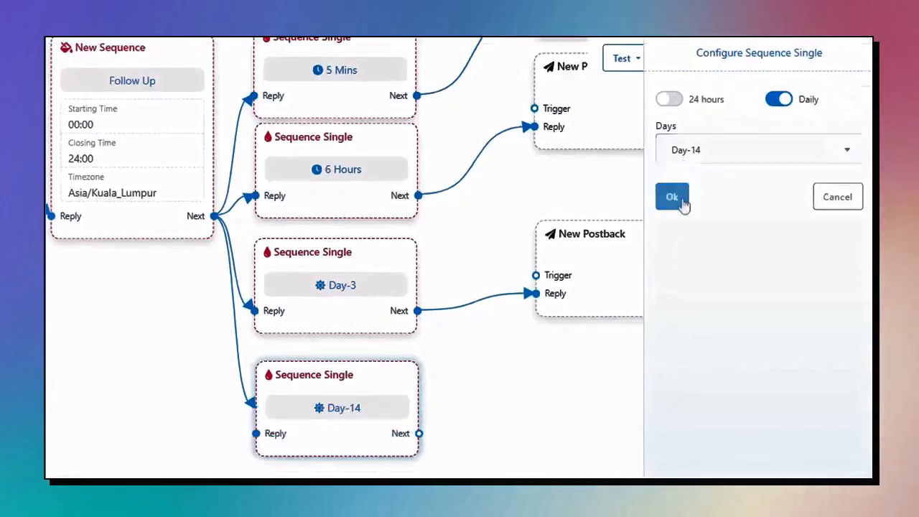
pyautogui.moveTo(551, 431); pyautogui.dragTo(756, 422)
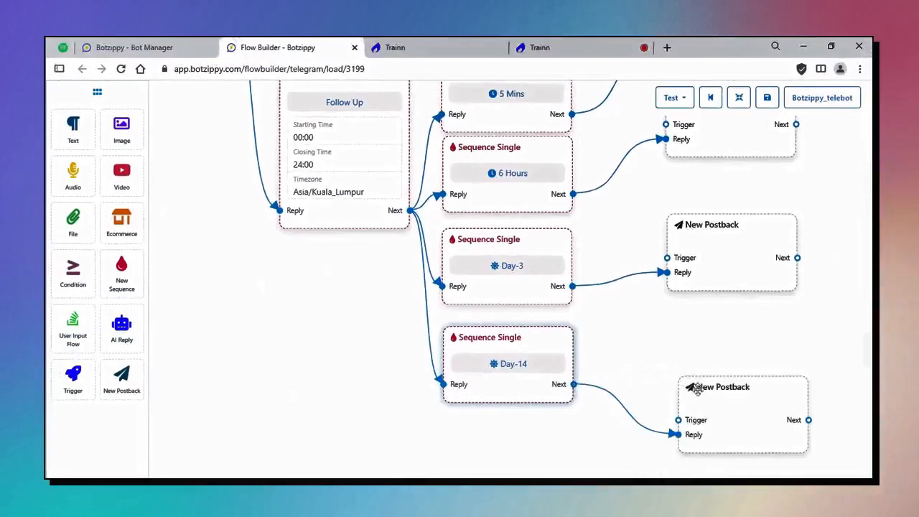
# Delete the Follow Up New Sequence node along with its timed follow-up steps.
pyautogui.moveTo(696, 388); pyautogui.dragTo(702, 361)
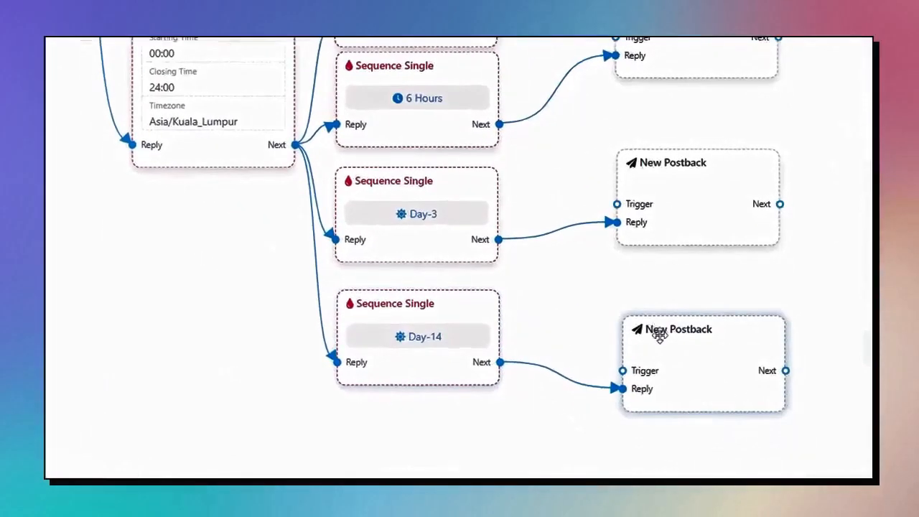
pyautogui.moveTo(245, 231); pyautogui.dragTo(326, 375)
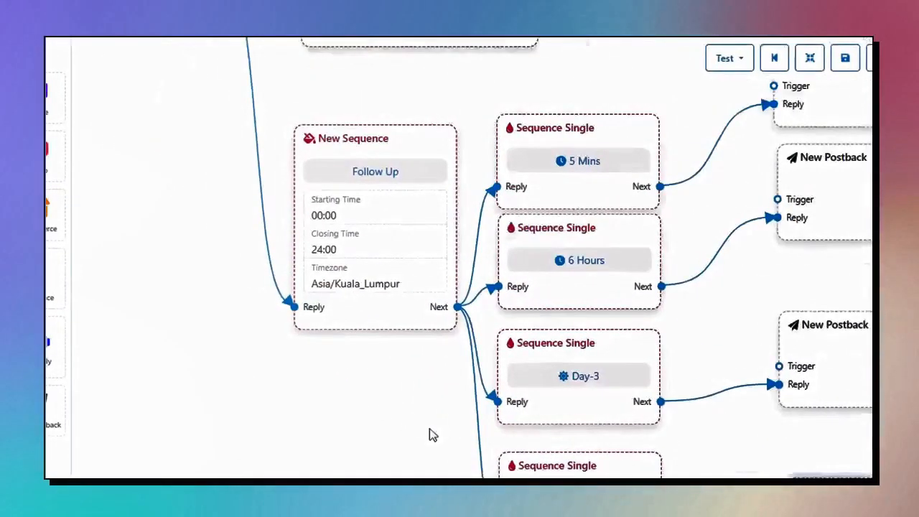
pyautogui.moveTo(151, 263); pyautogui.dragTo(333, 428)
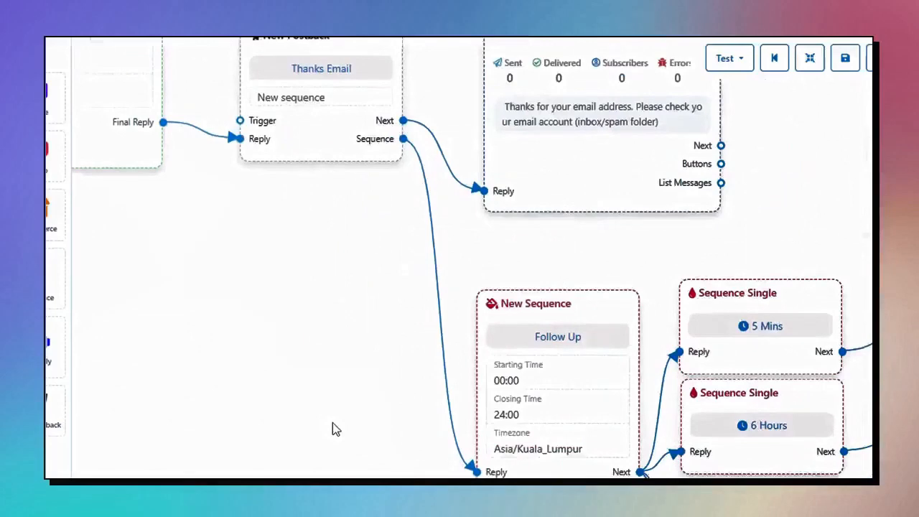
pyautogui.moveTo(277, 273); pyautogui.dragTo(371, 400)
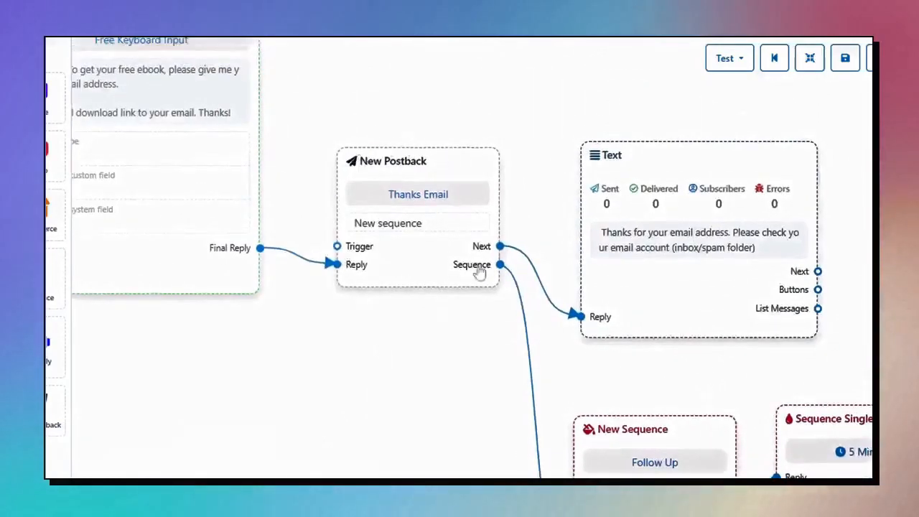
pyautogui.moveTo(407, 368); pyautogui.dragTo(373, 256)
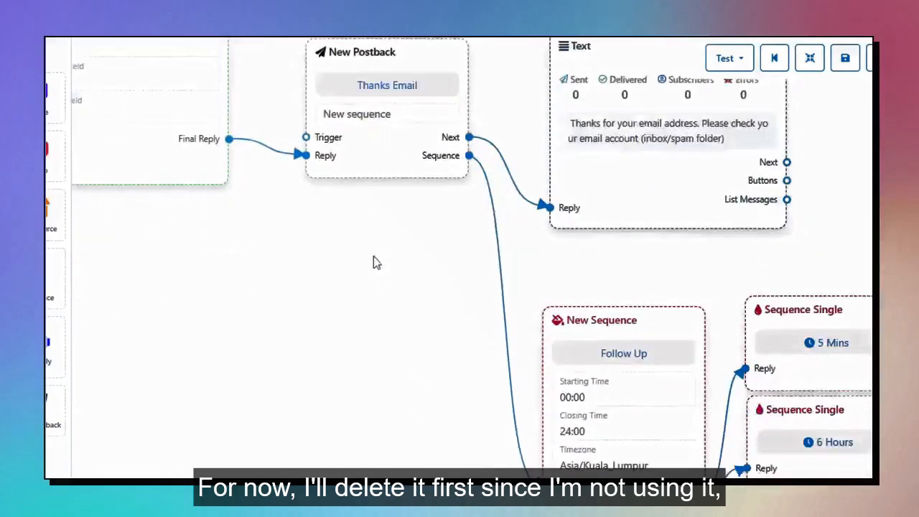
pyautogui.moveTo(527, 391); pyautogui.dragTo(517, 354)
pyautogui.rightClick(580, 297)
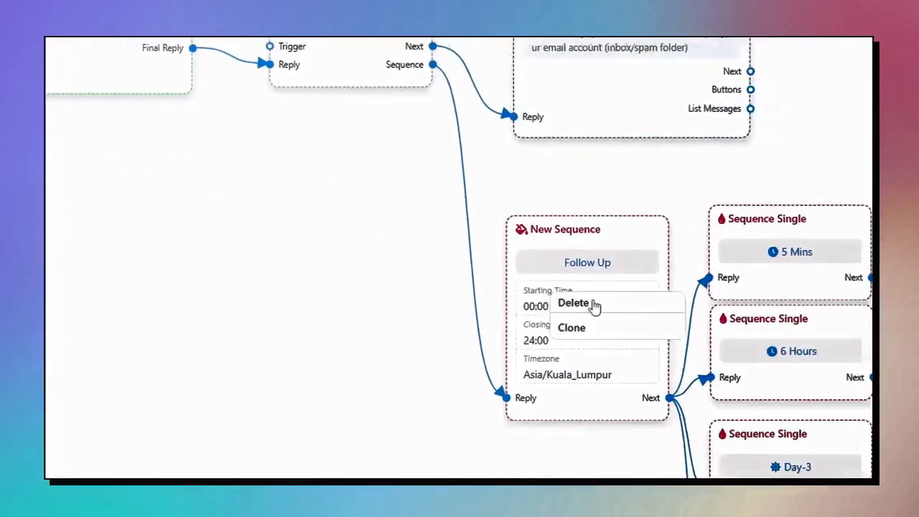
pyautogui.click(598, 303)
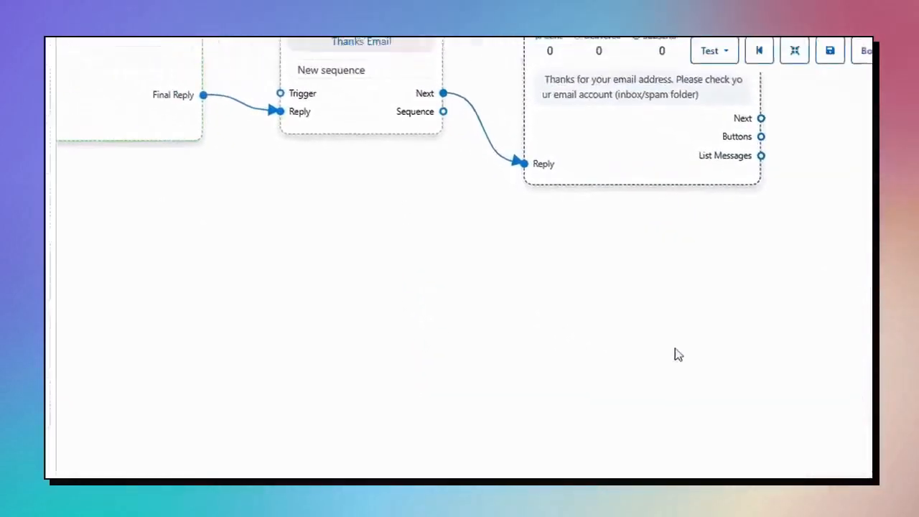
pyautogui.moveTo(580, 304); pyautogui.dragTo(434, 298)
pyautogui.moveTo(765, 226); pyautogui.dragTo(784, 305)
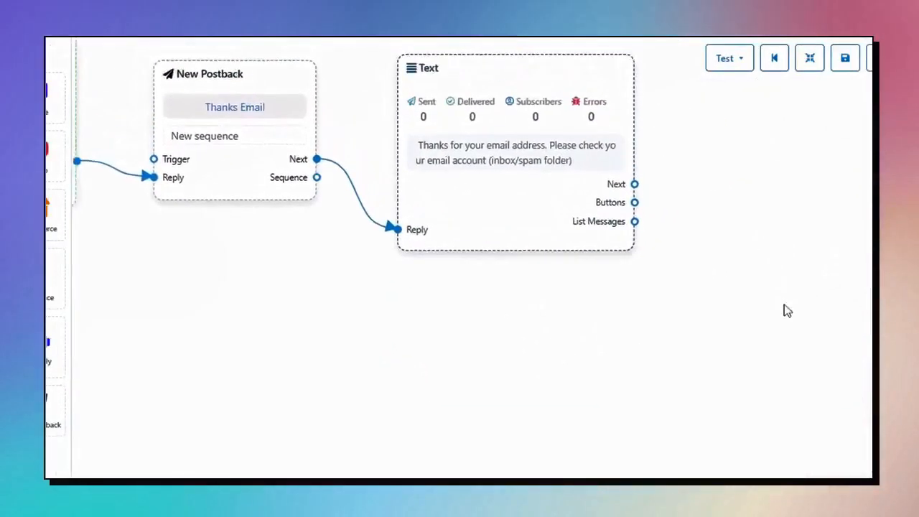
# Try saving, dismiss the unconnected-components warning, and locate the stray Text card.
pyautogui.click(845, 58)
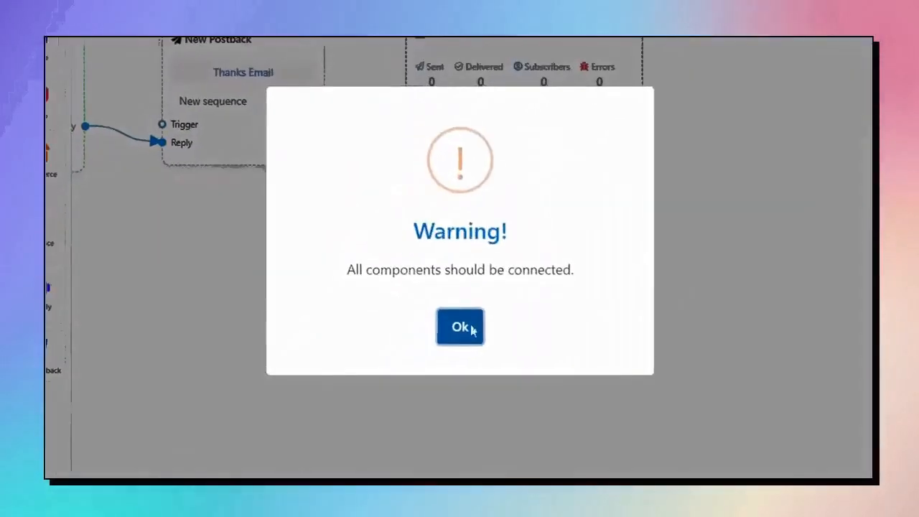
pyautogui.click(356, 428)
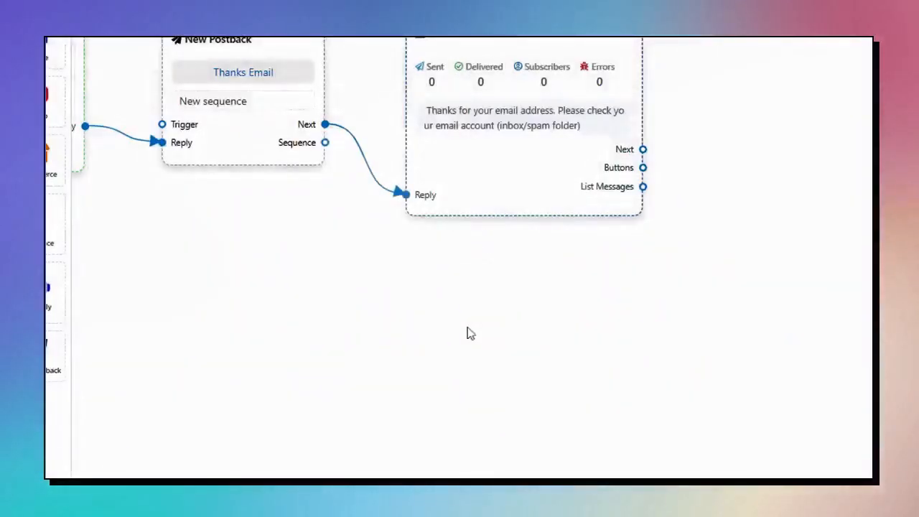
pyautogui.moveTo(475, 307); pyautogui.dragTo(869, 316)
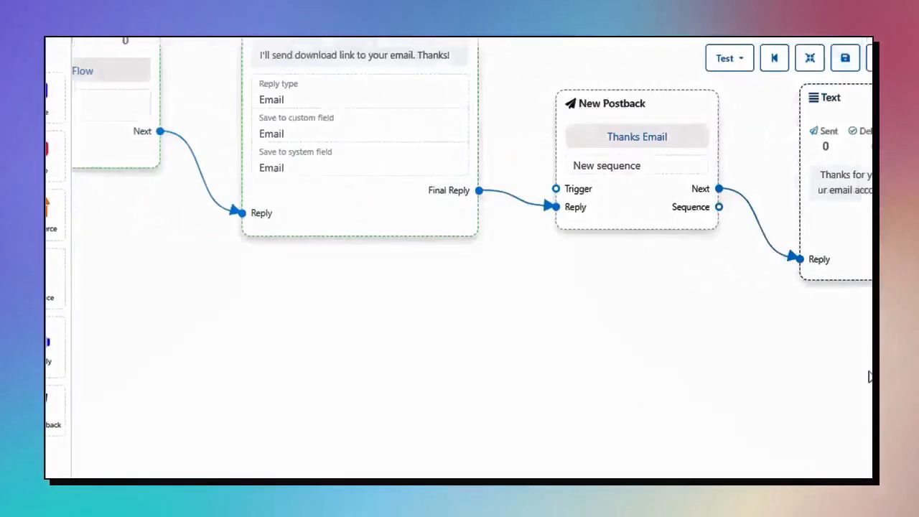
pyautogui.moveTo(549, 380); pyautogui.dragTo(760, 426)
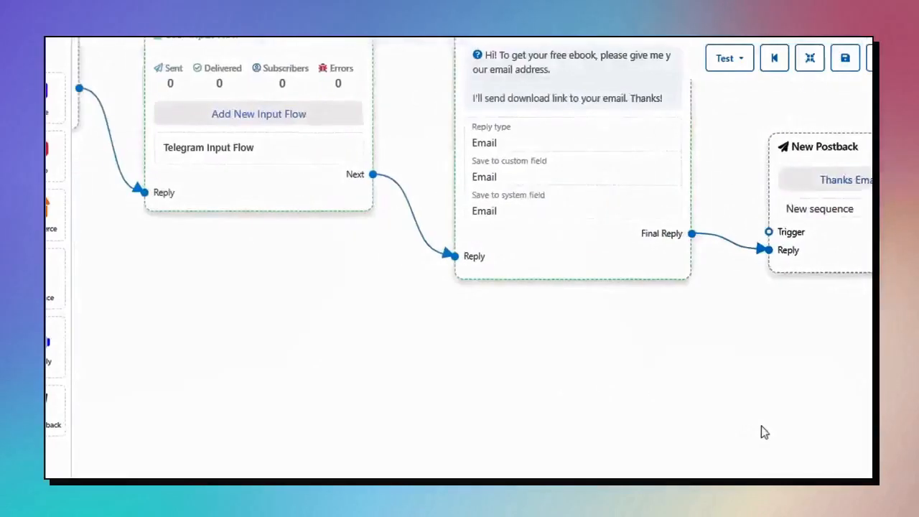
pyautogui.scroll(-3, 578, 387)
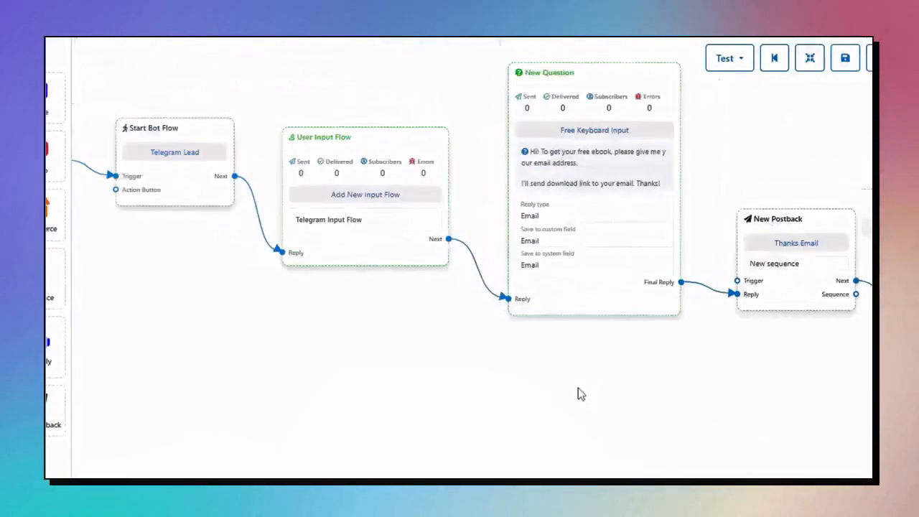
pyautogui.moveTo(670, 401); pyautogui.dragTo(778, 371)
pyautogui.scroll(-2, 745, 379)
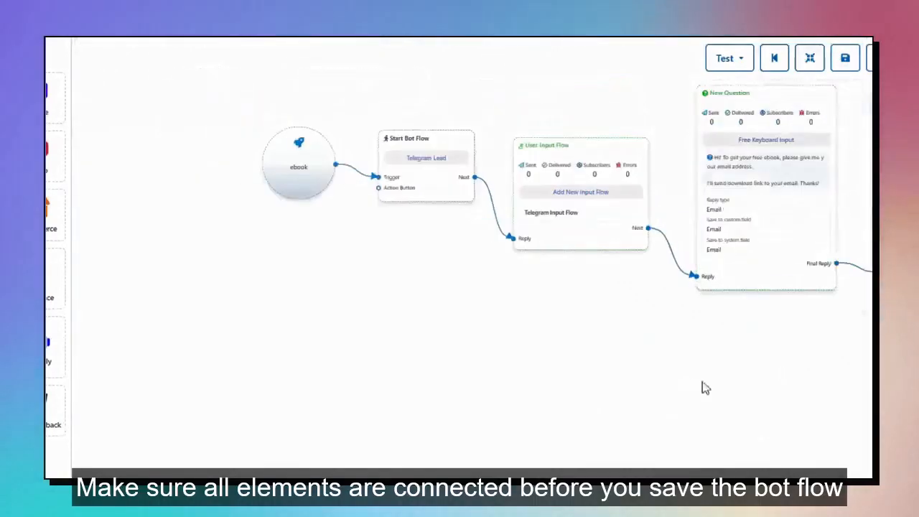
pyautogui.moveTo(703, 385); pyautogui.dragTo(380, 363)
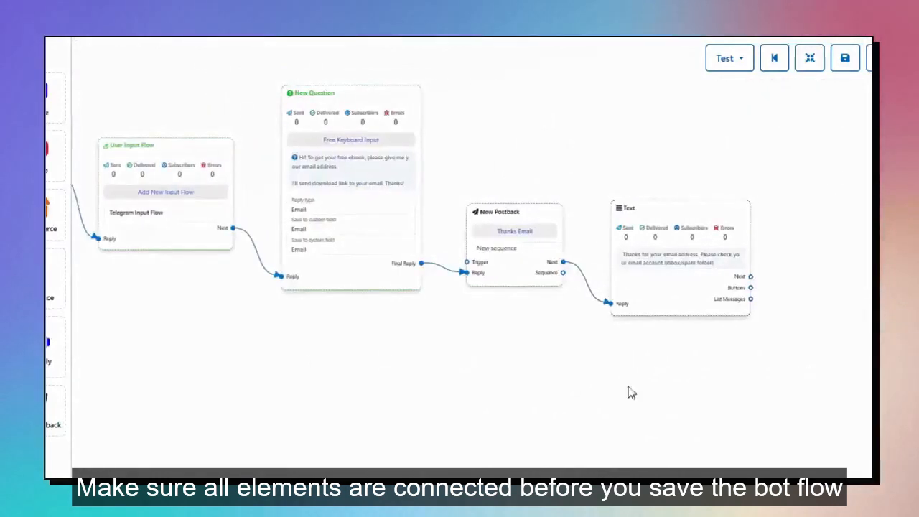
pyautogui.moveTo(630, 392); pyautogui.dragTo(557, 436)
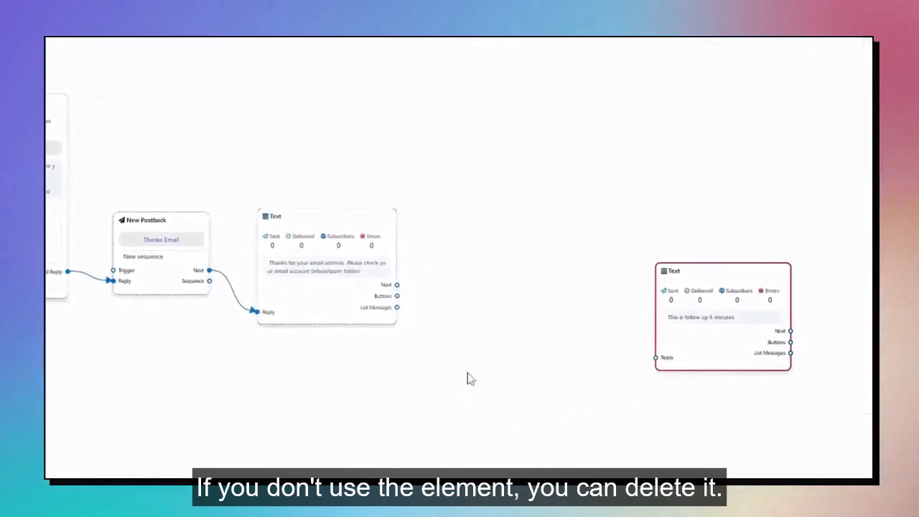
# Delete the unconnected follow-up Text card and save the bot flow.
pyautogui.rightClick(765, 294)
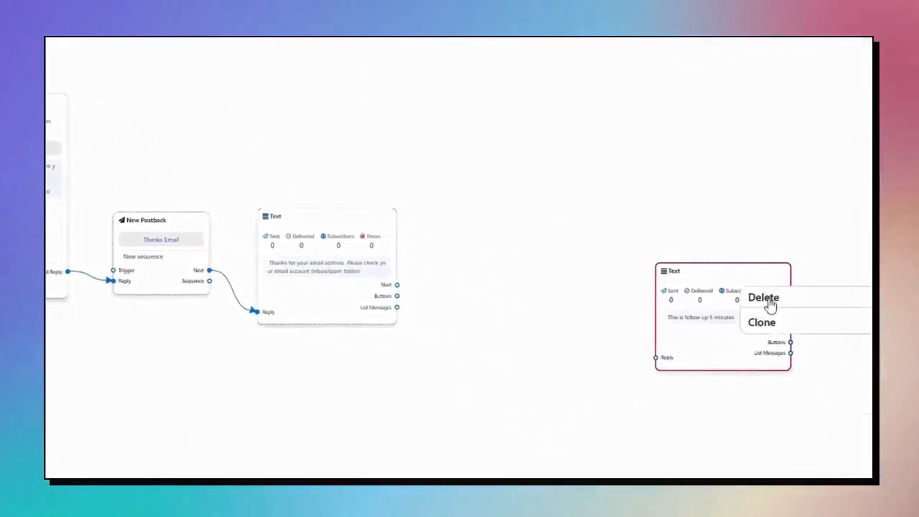
pyautogui.click(767, 301)
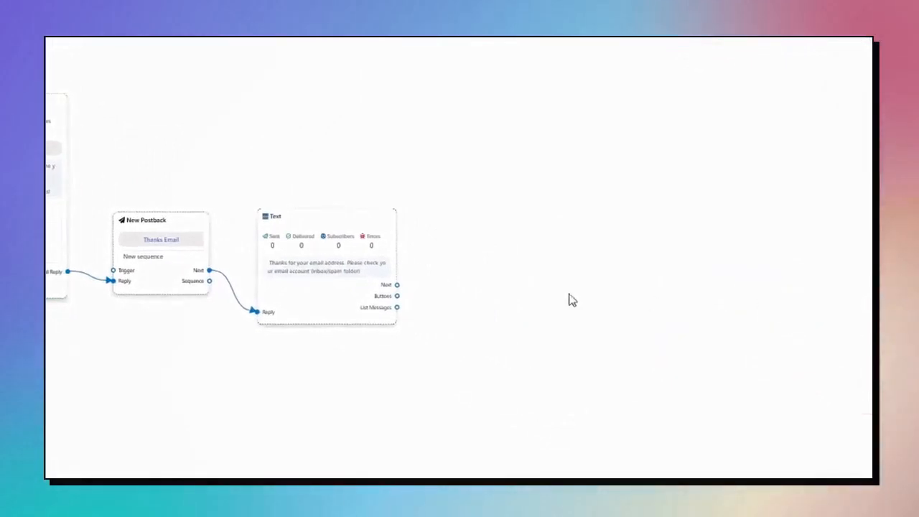
pyautogui.scroll(4, 521, 342)
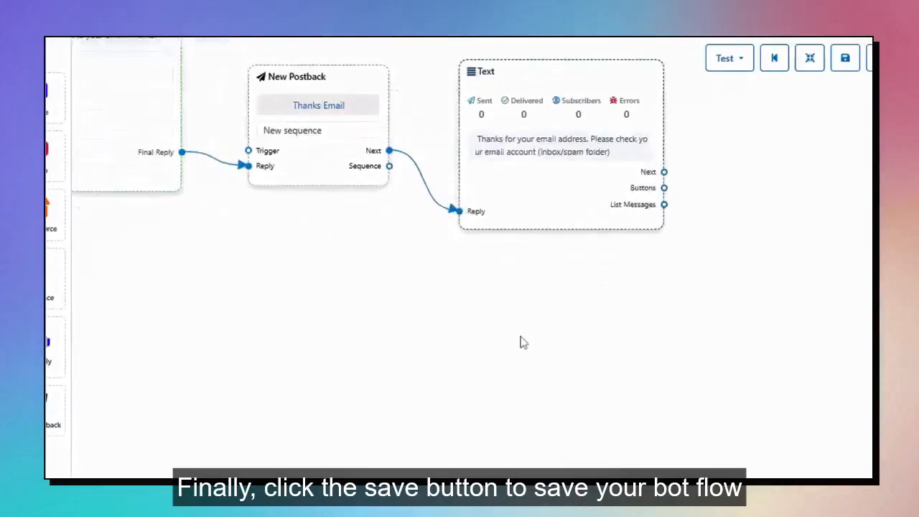
pyautogui.moveTo(522, 343); pyautogui.dragTo(741, 416)
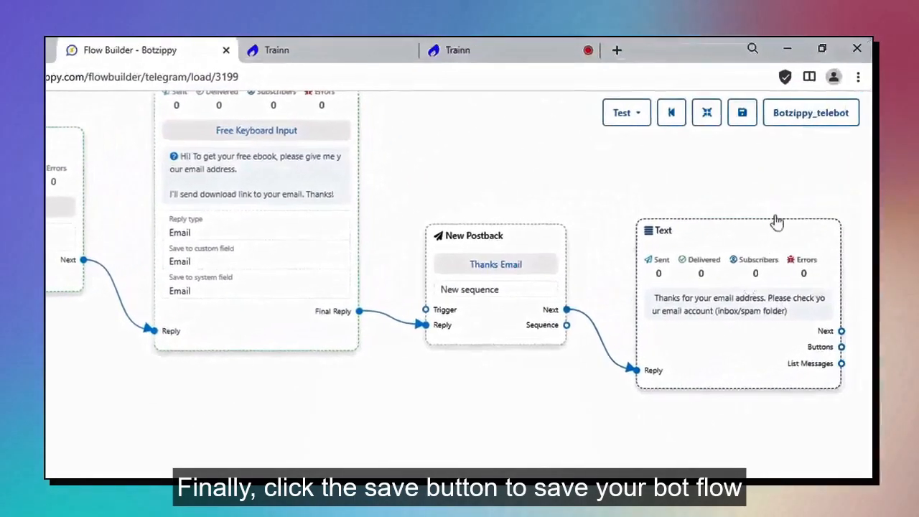
pyautogui.click(743, 114)
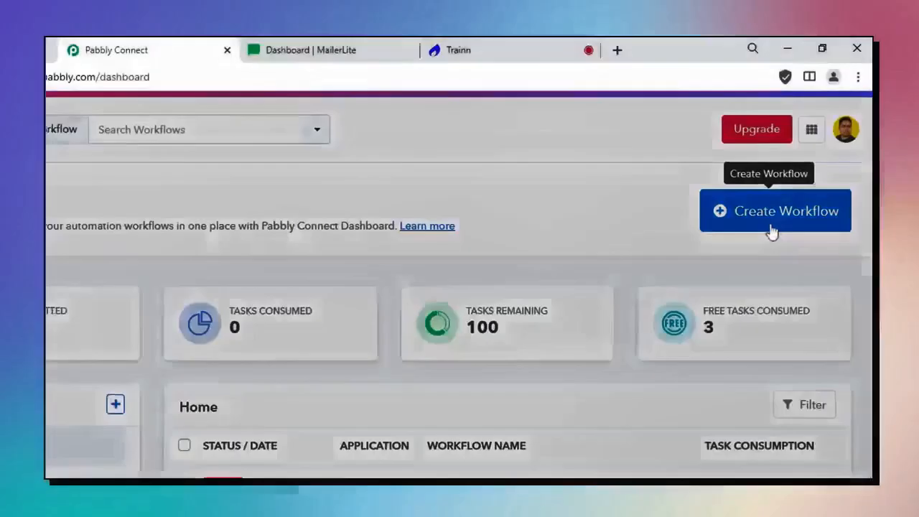
# Create the 'Botzippy Mailerlite' workflow with Webhook as its trigger app.
pyautogui.click(772, 229)
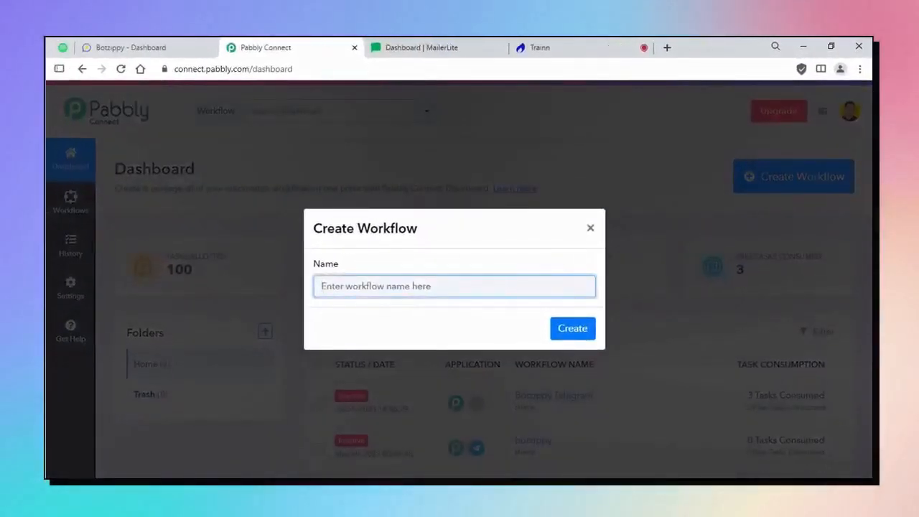
pyautogui.write('Botzippy')
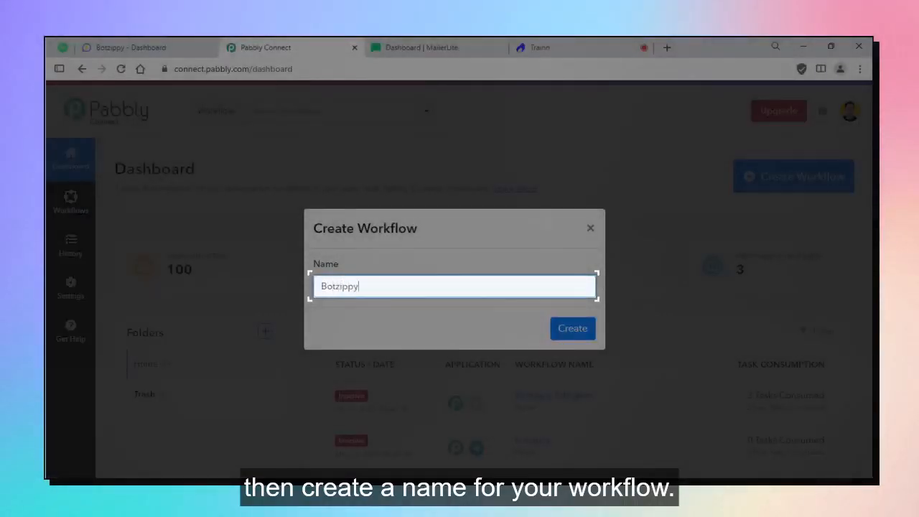
pyautogui.write(' Mailerlite')
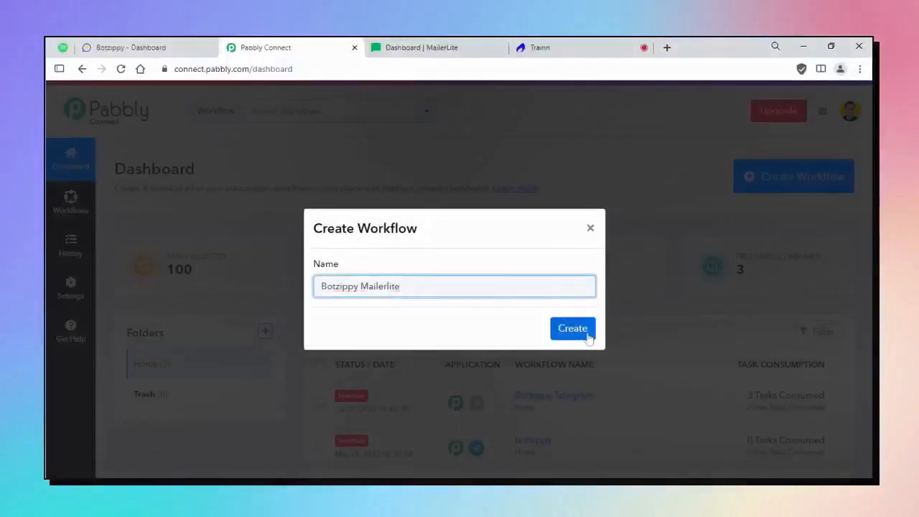
pyautogui.click(587, 336)
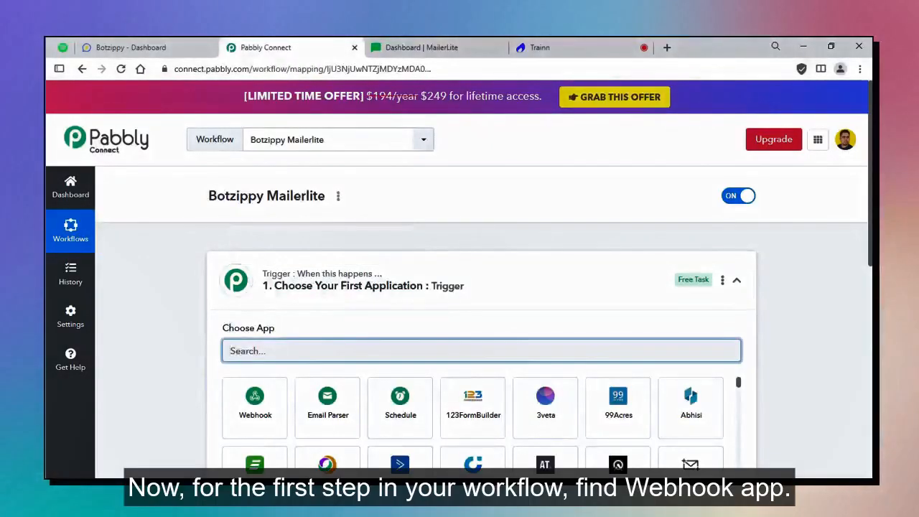
pyautogui.write('webhook')
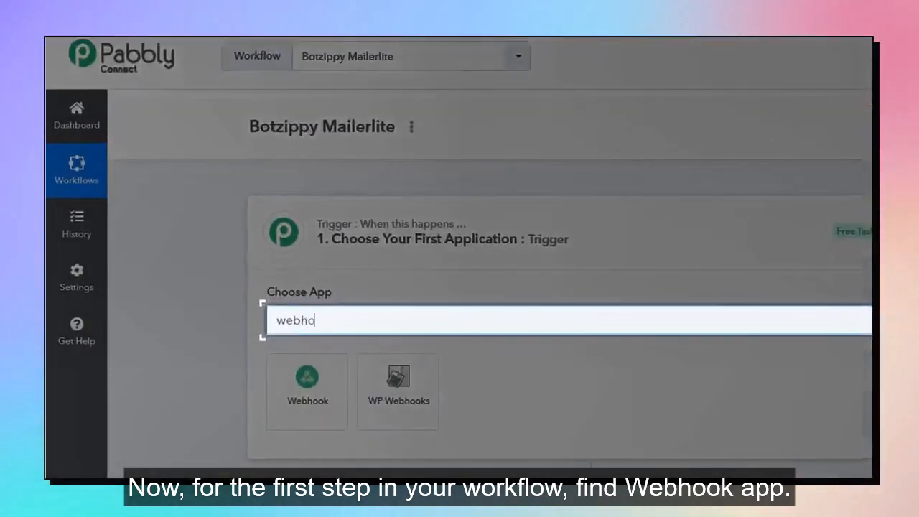
pyautogui.scroll(-1, 316, 413)
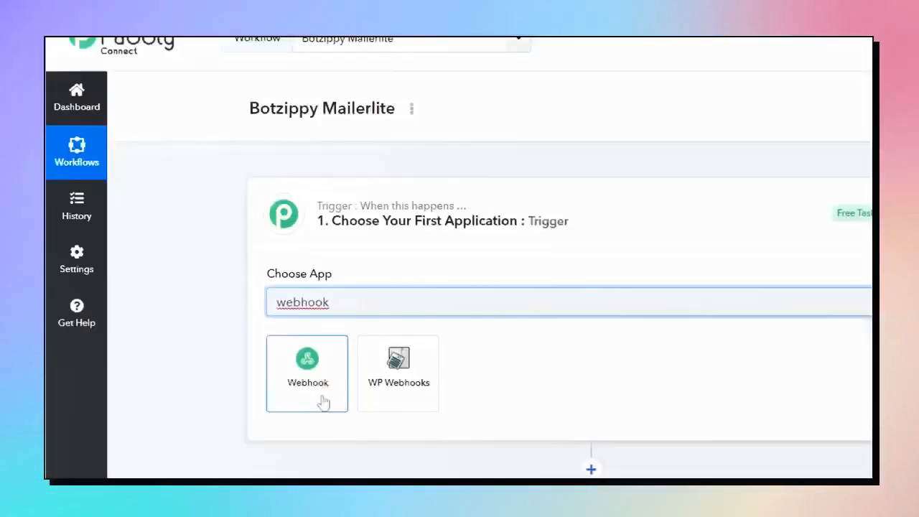
pyautogui.click(308, 323)
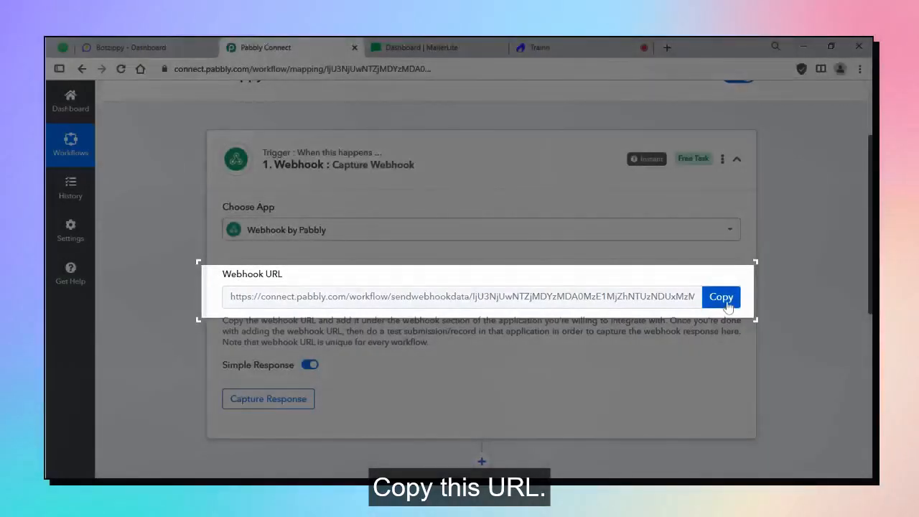
# Copy the Pabbly webhook URL and open Botzippy_telebot's Out-bound Webhook settings.
pyautogui.click(727, 305)
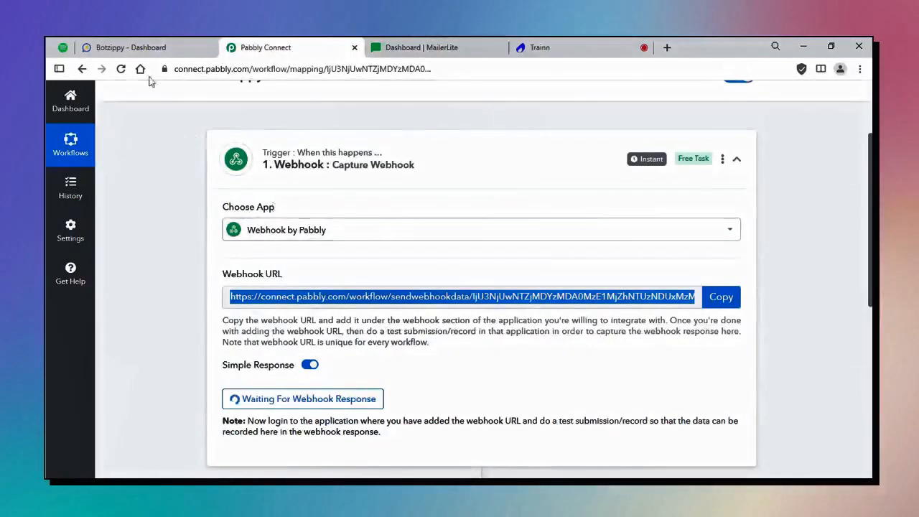
pyautogui.click(129, 47)
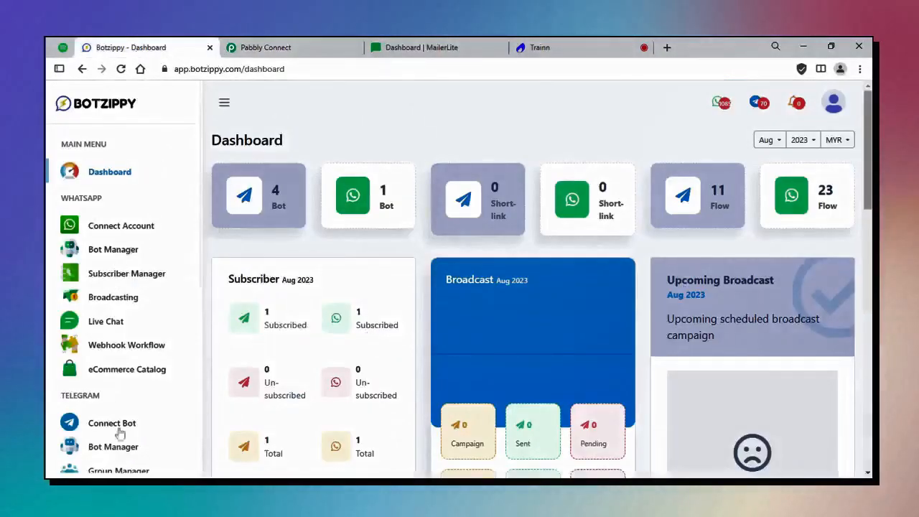
pyautogui.scroll(-2, 115, 402)
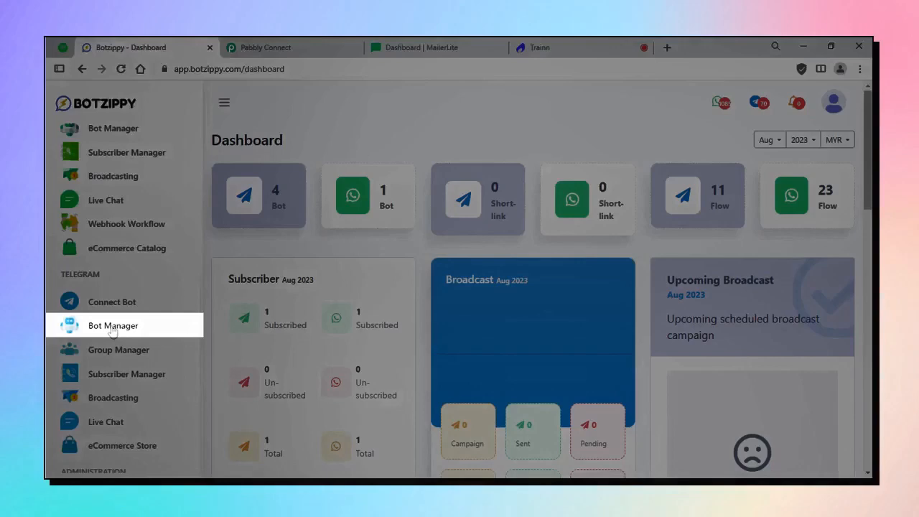
pyautogui.click(112, 328)
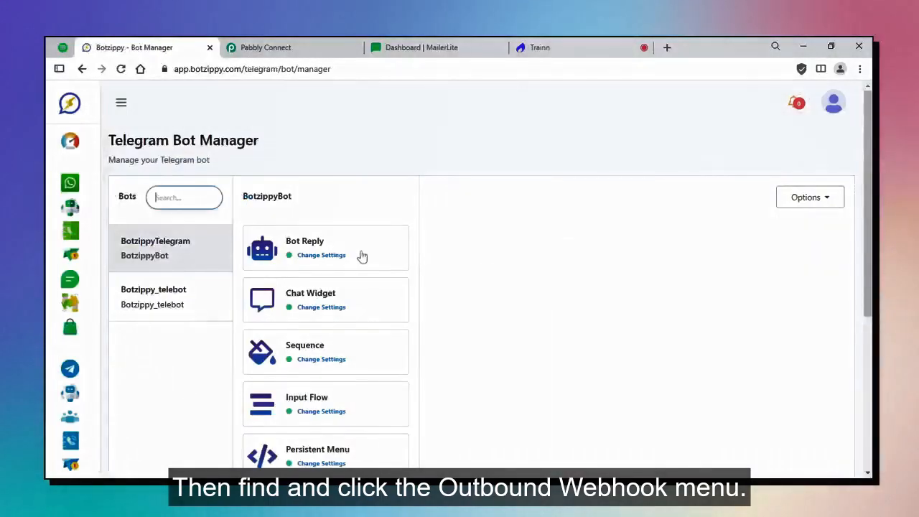
pyautogui.scroll(-5, 361, 257)
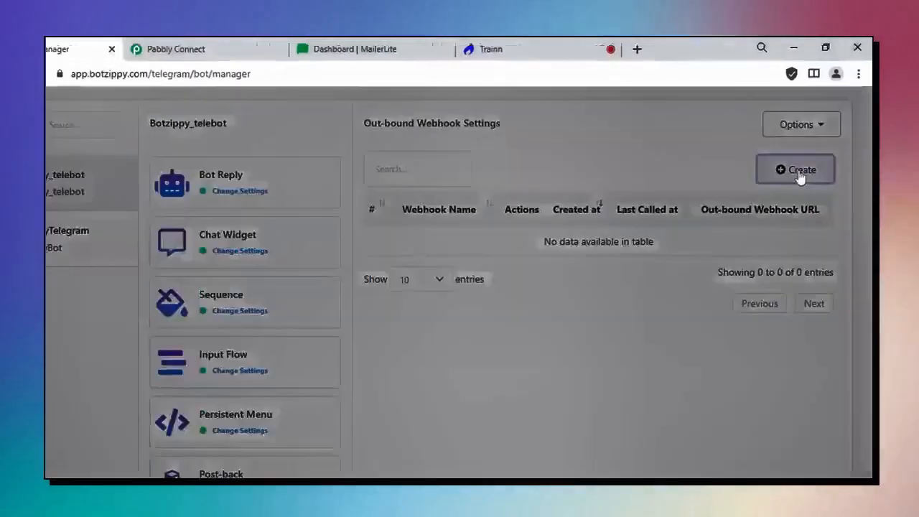
# Start an out-bound webhook named 'Mailerlite' and paste in the Pabbly webhook URL.
pyautogui.click(792, 183)
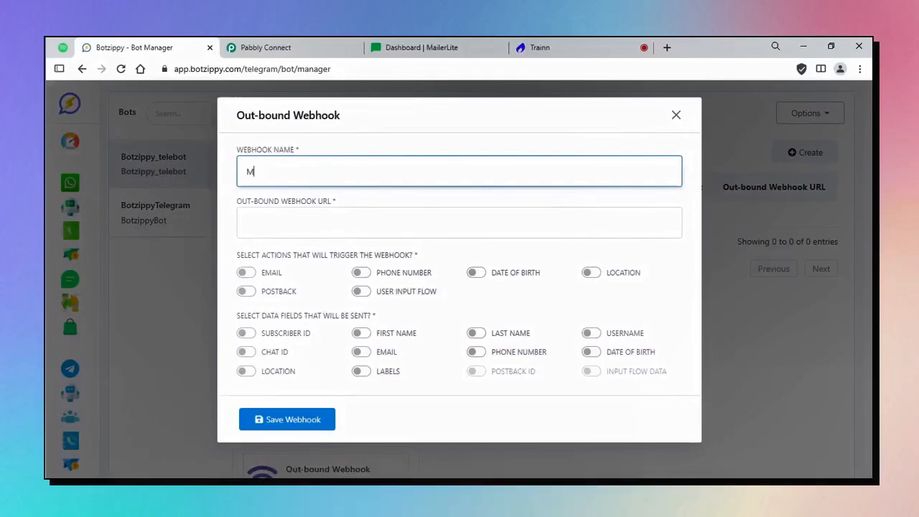
pyautogui.write('ailerlite')
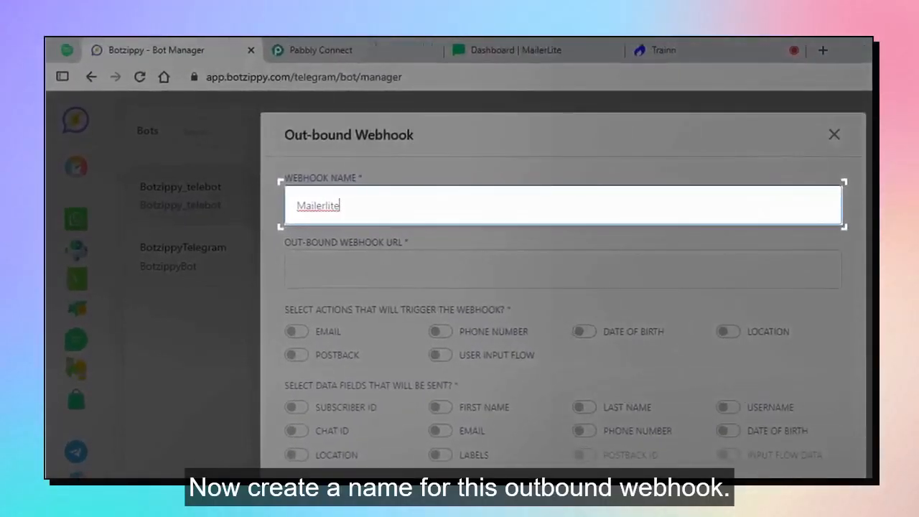
pyautogui.click(324, 50)
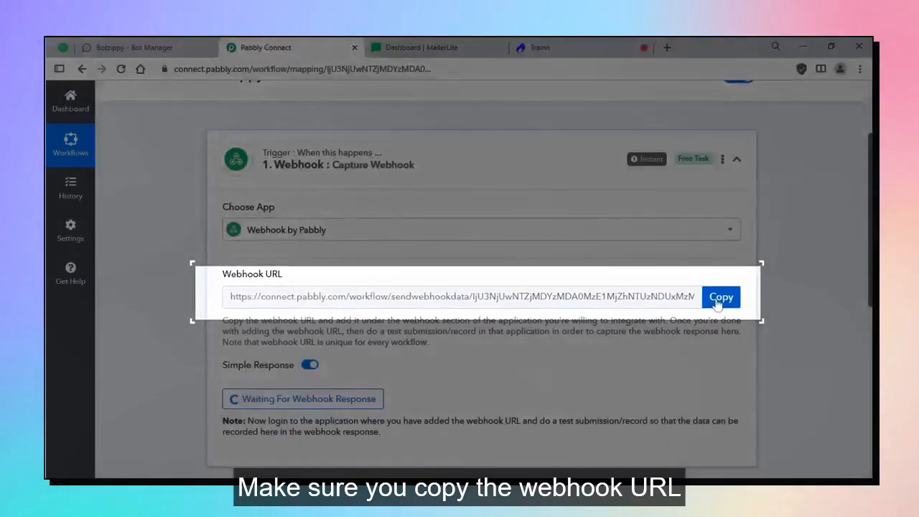
pyautogui.click(716, 301)
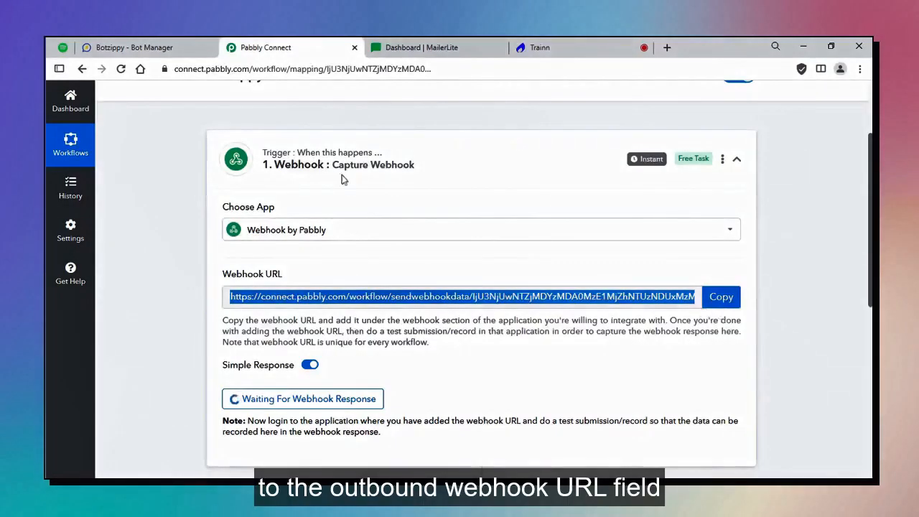
pyautogui.click(169, 50)
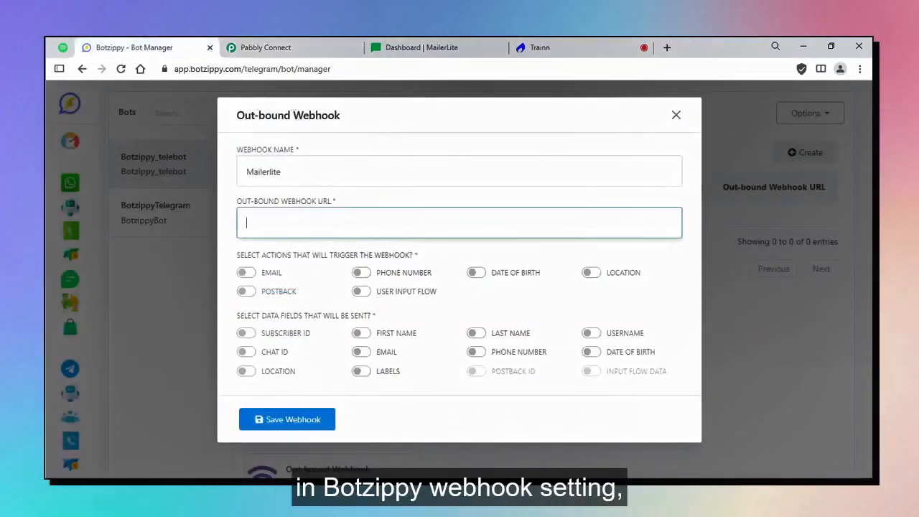
pyautogui.hotkey('ctrl', 'v')
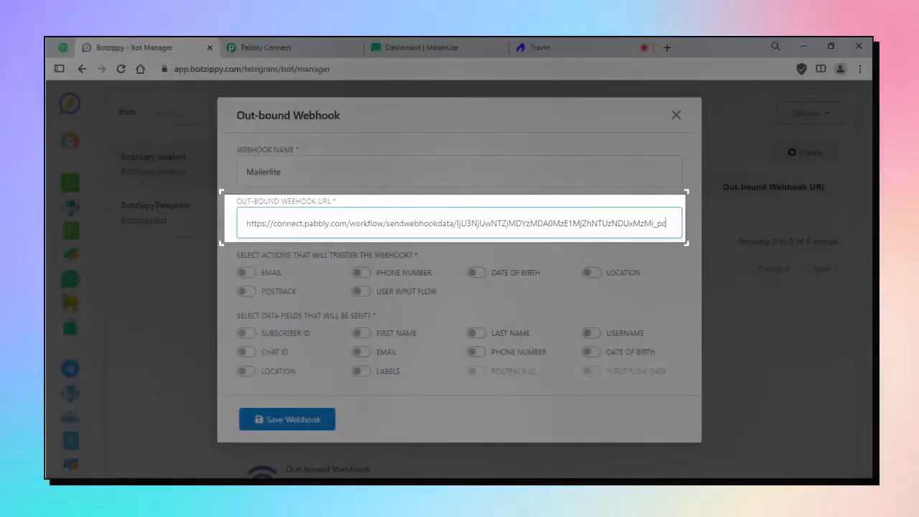
# Trigger the Mailerlite webhook on Telegram Input Flow with Input Flow Data, and save it.
pyautogui.click(361, 295)
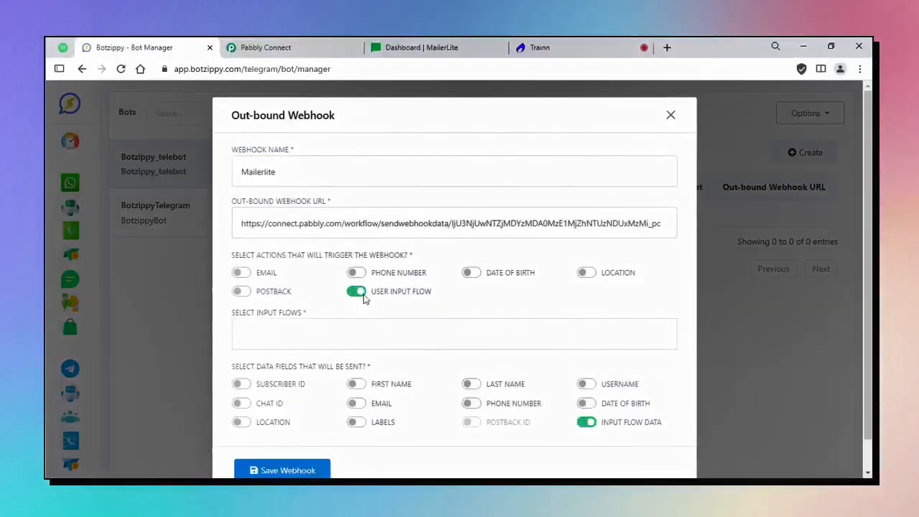
pyautogui.scroll(-1, 362, 299)
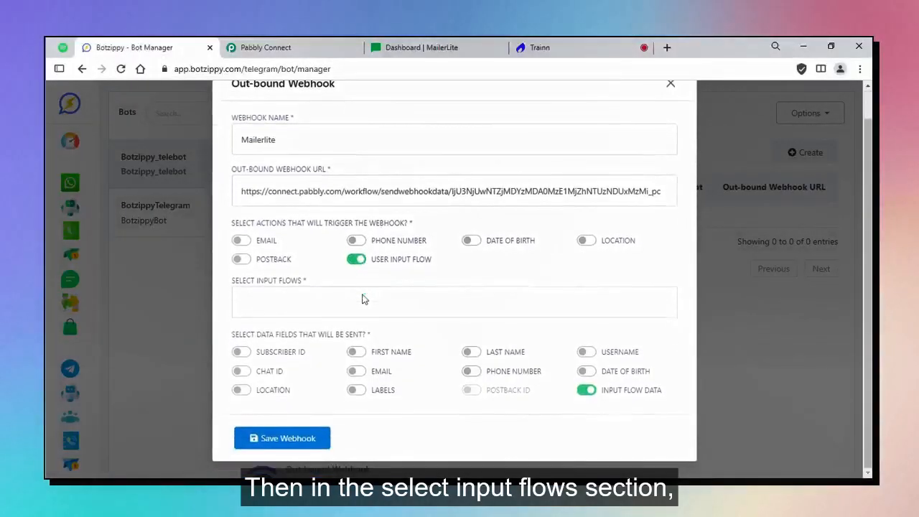
pyautogui.click(454, 302)
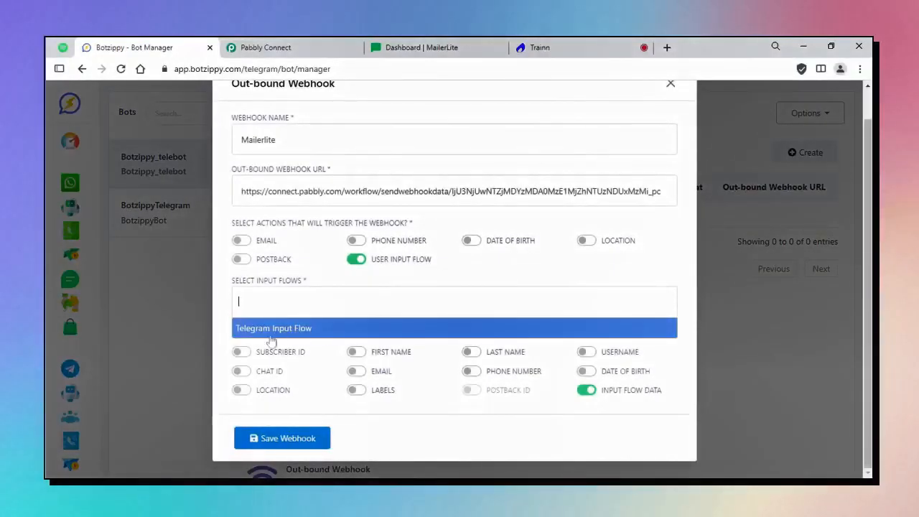
pyautogui.click(283, 334)
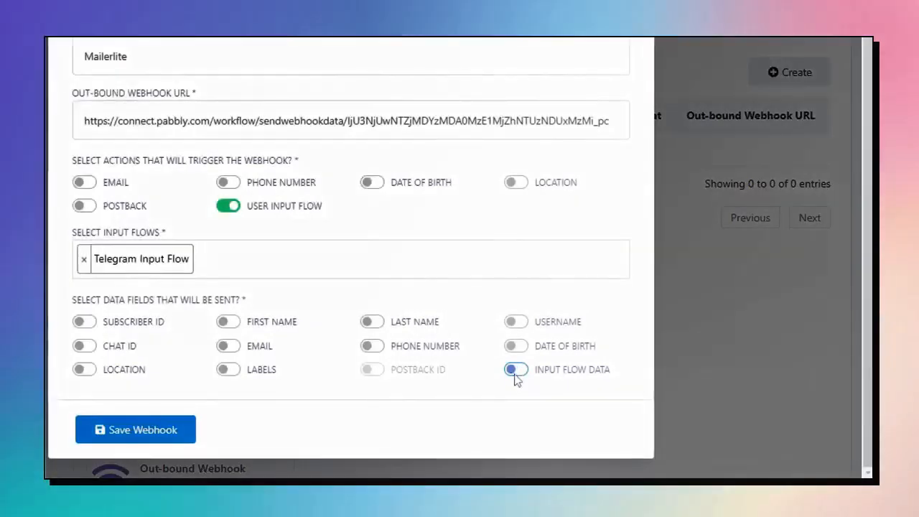
pyautogui.click(516, 370)
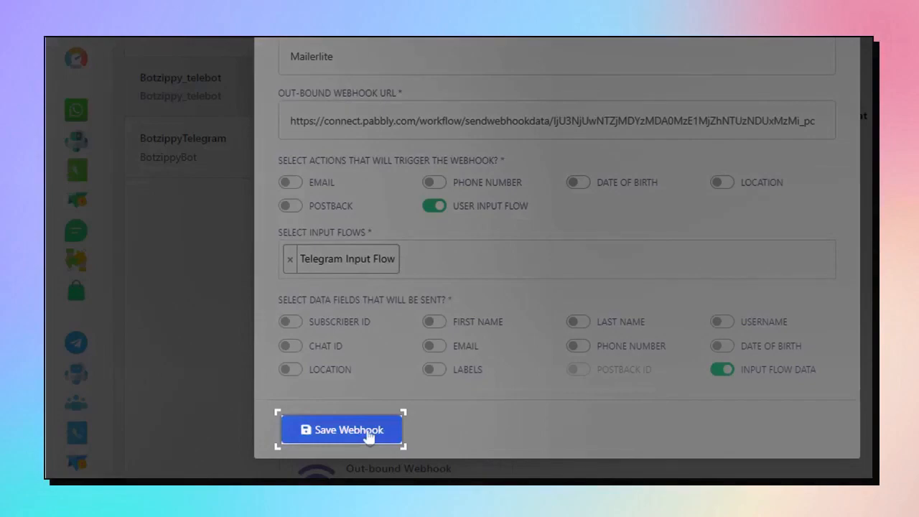
pyautogui.click(366, 430)
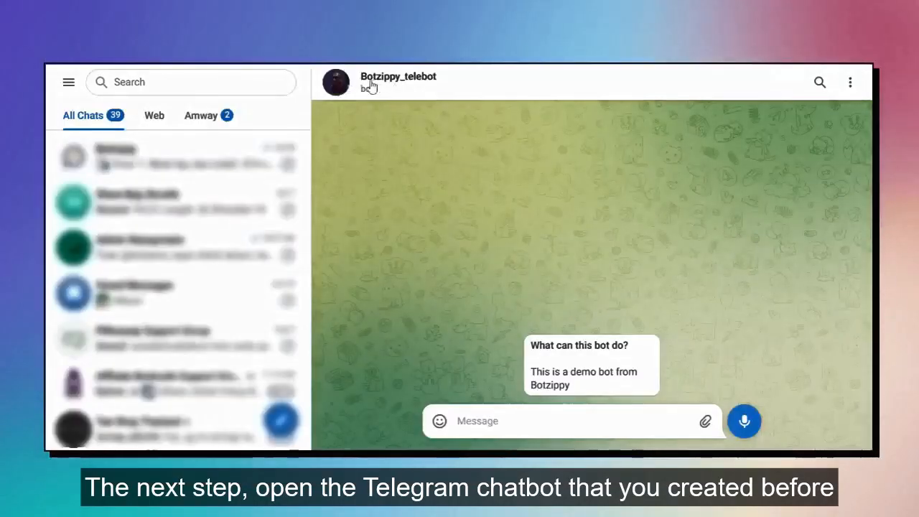
# Send 'ebook' to the Botzippy_telebot chat to start the ebook flow.
pyautogui.click(495, 421)
pyautogui.write('e')
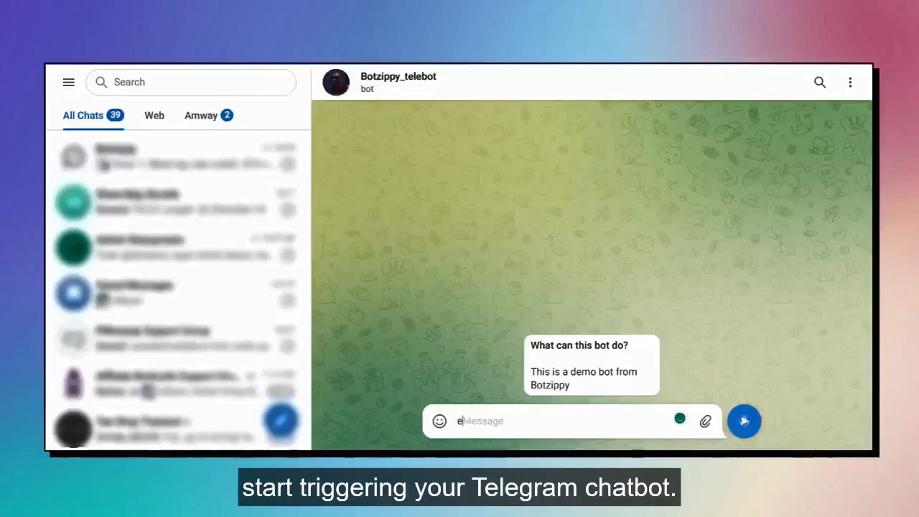
pyautogui.write('book')
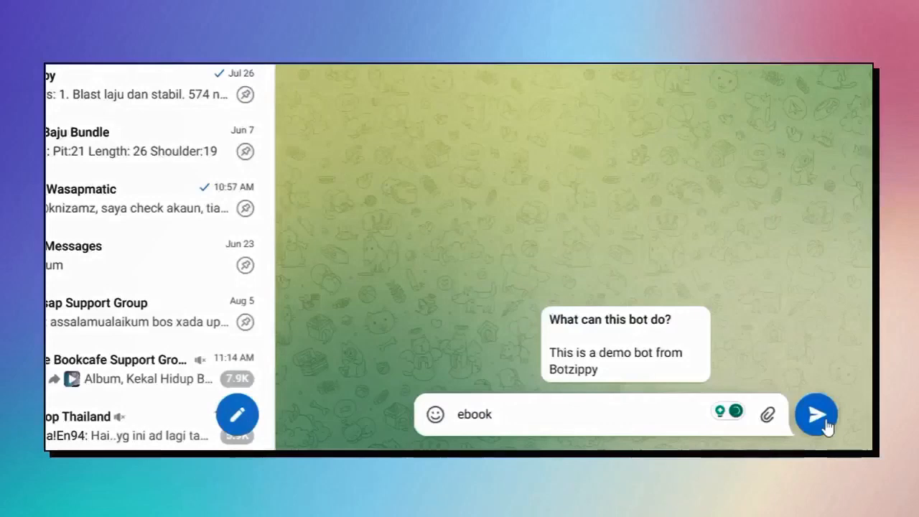
pyautogui.click(826, 425)
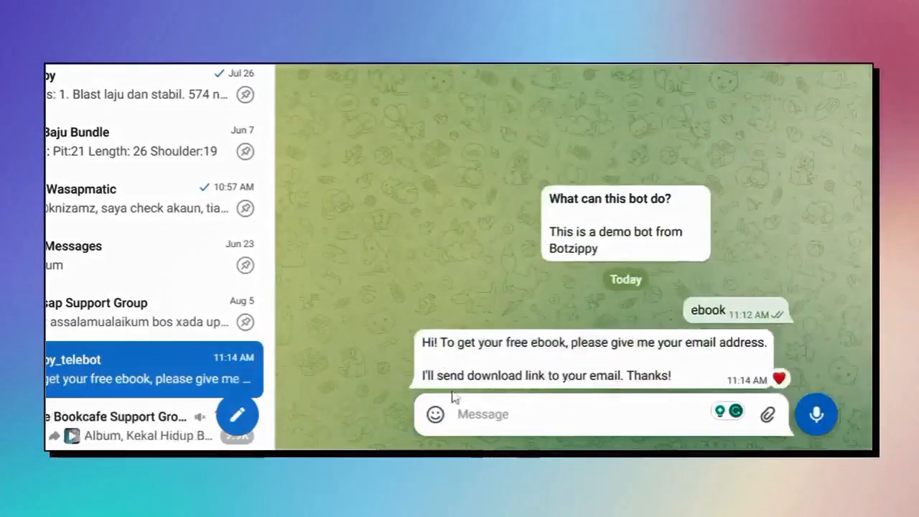
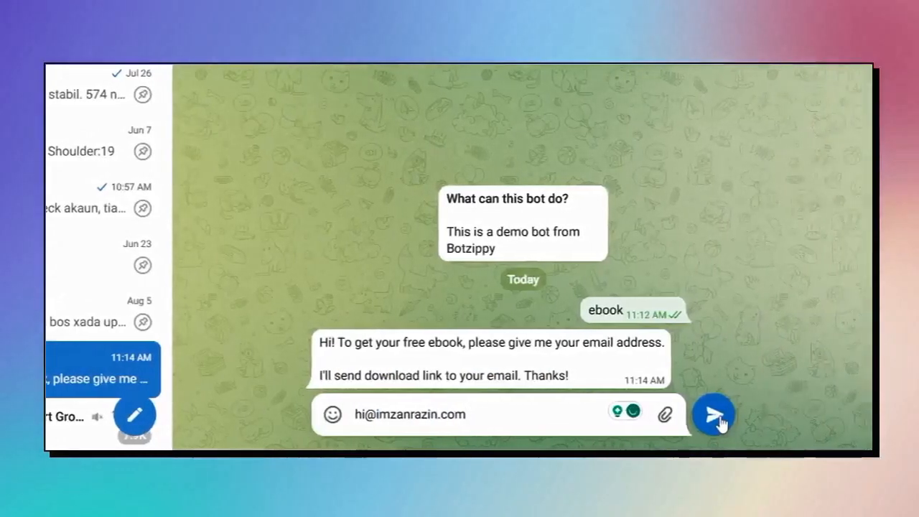
# Answer the bot with a test email address and heart its thank-you reply.
pyautogui.click(716, 417)
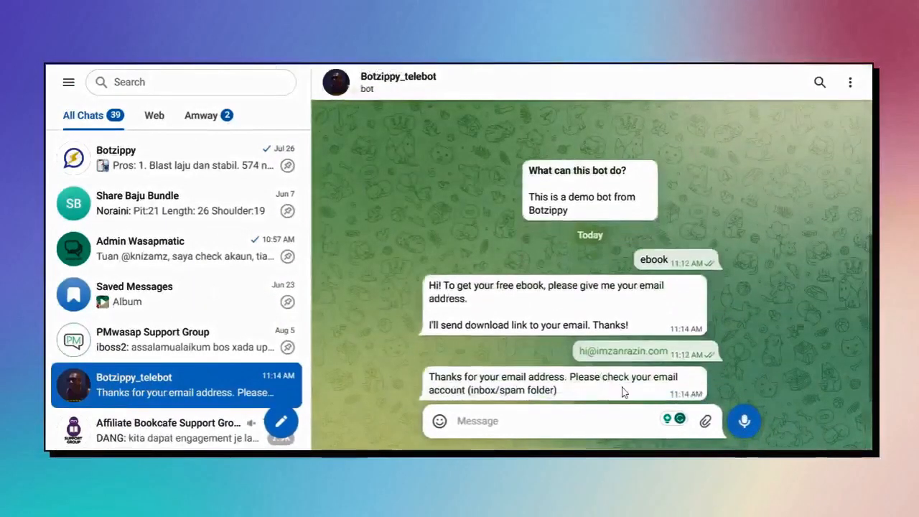
pyautogui.doubleClick(622, 390)
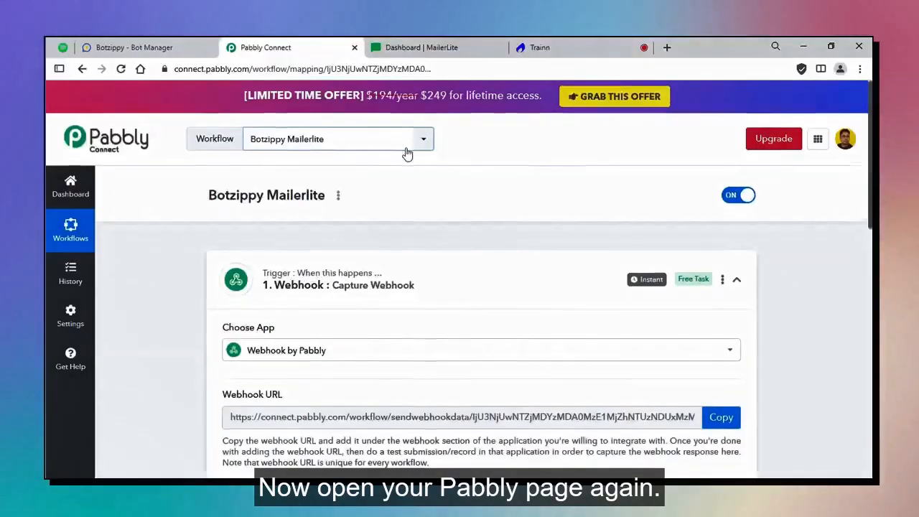
pyautogui.scroll(-5, 216, 273)
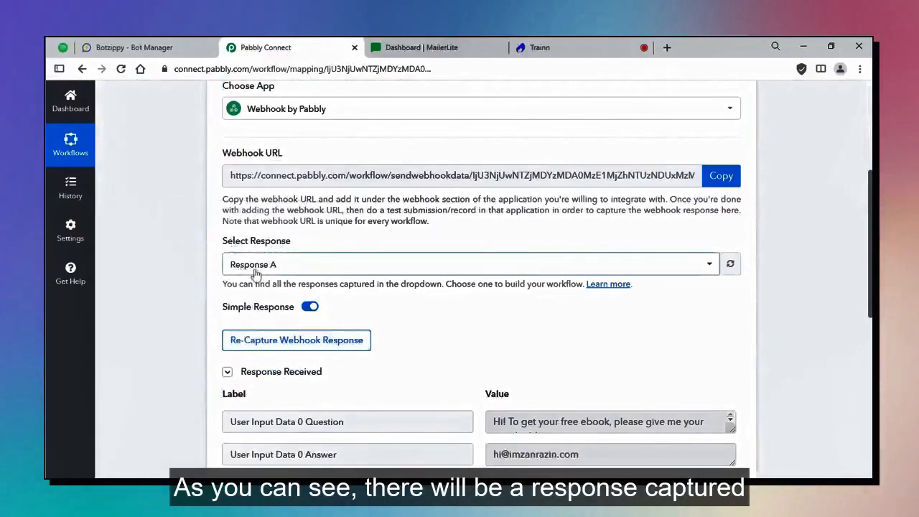
# Select Response A, then recapture the webhook response and confirm with Yes.
pyautogui.click(445, 266)
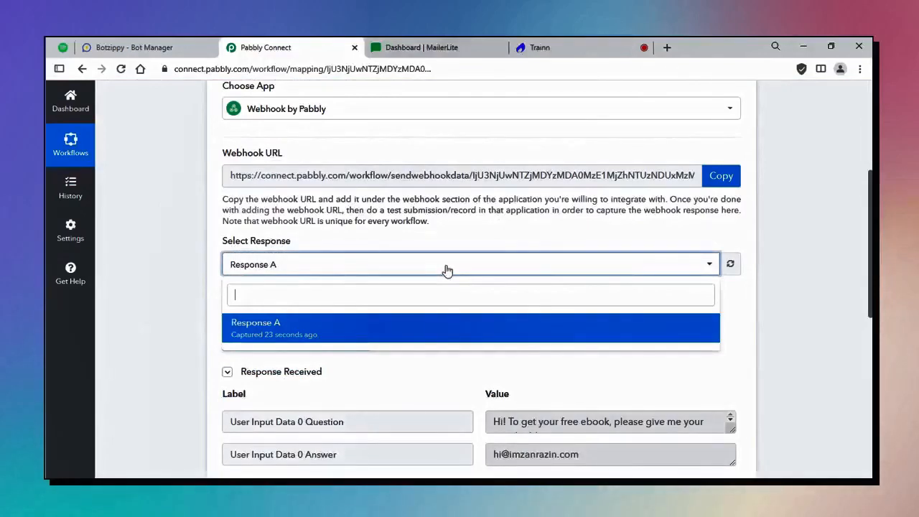
pyautogui.click(328, 326)
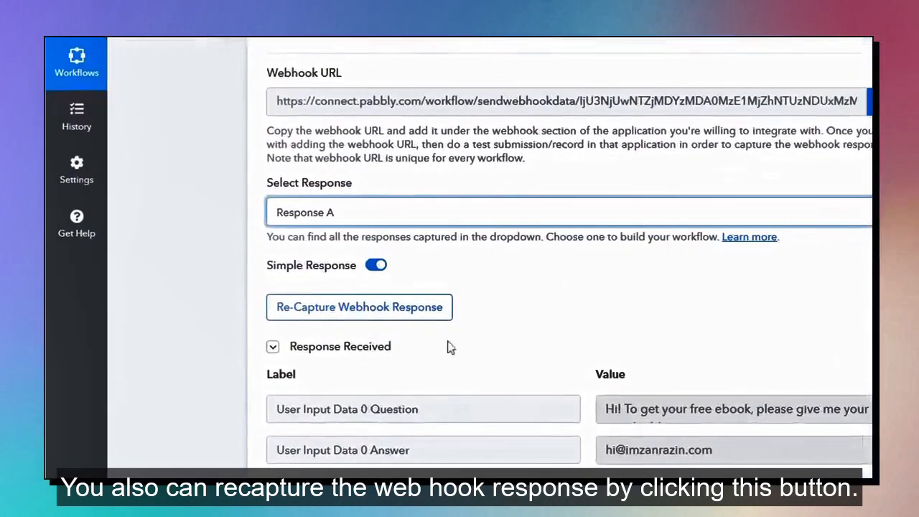
pyautogui.click(375, 314)
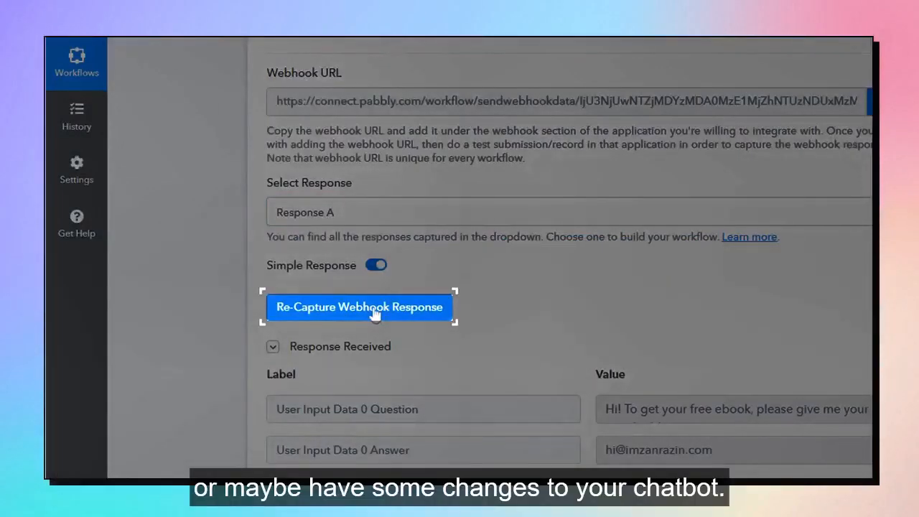
pyautogui.click(373, 308)
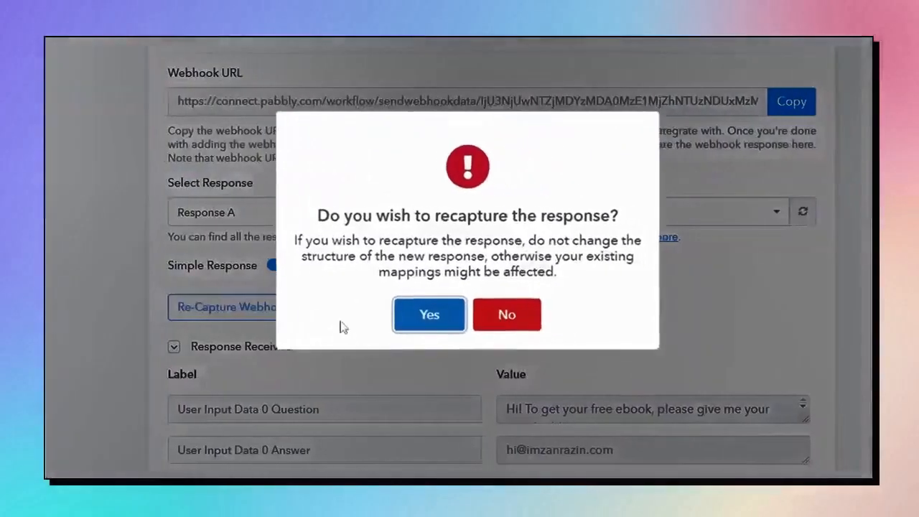
pyautogui.click(433, 320)
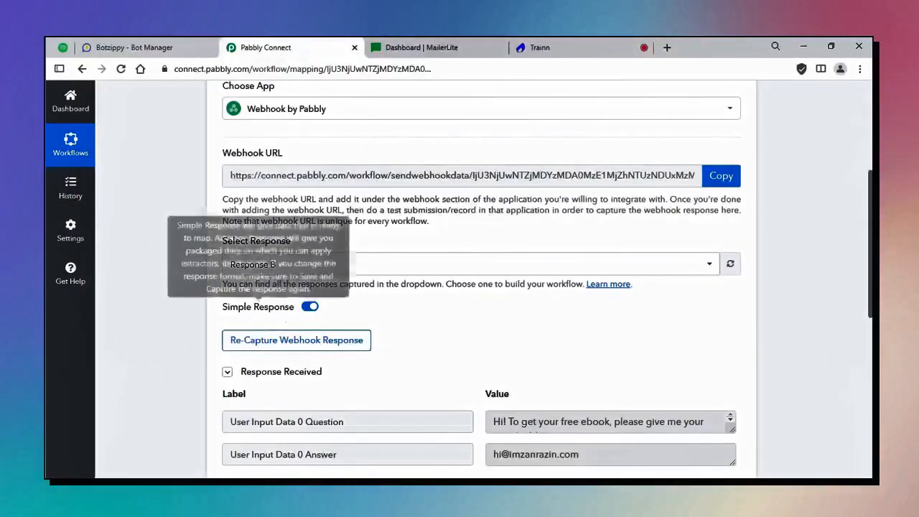
# Reopen the response list, try switching to Response A, and cancel.
pyautogui.click(282, 267)
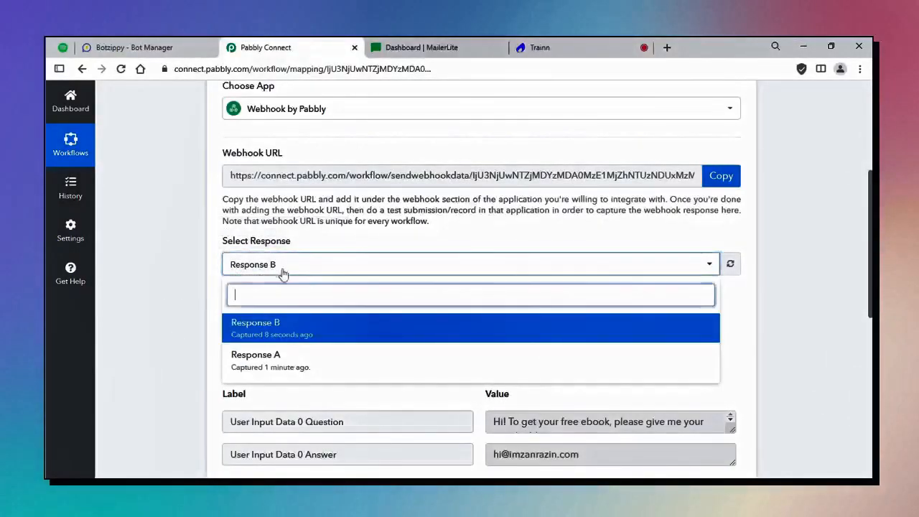
pyautogui.click(296, 364)
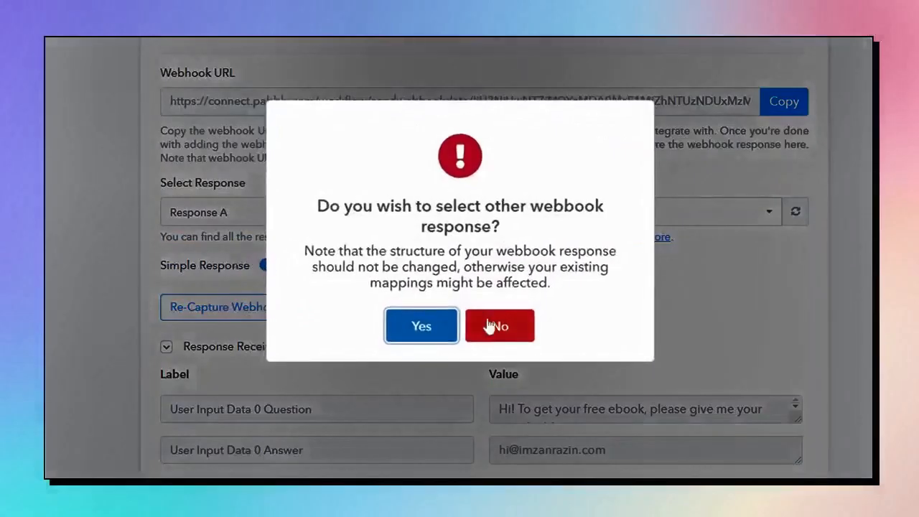
pyautogui.click(500, 327)
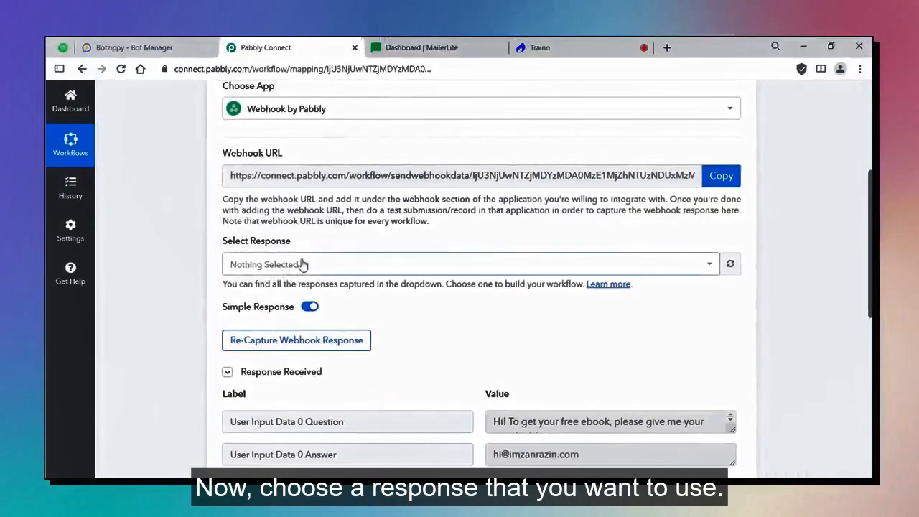
# Switch the webhook trigger to Response B and expand its received Question and Answer data.
pyautogui.click(262, 214)
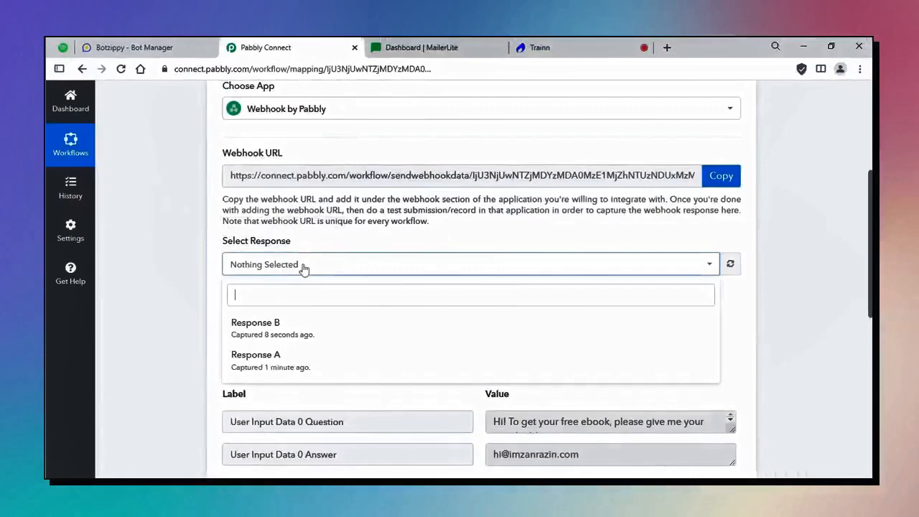
pyautogui.click(316, 334)
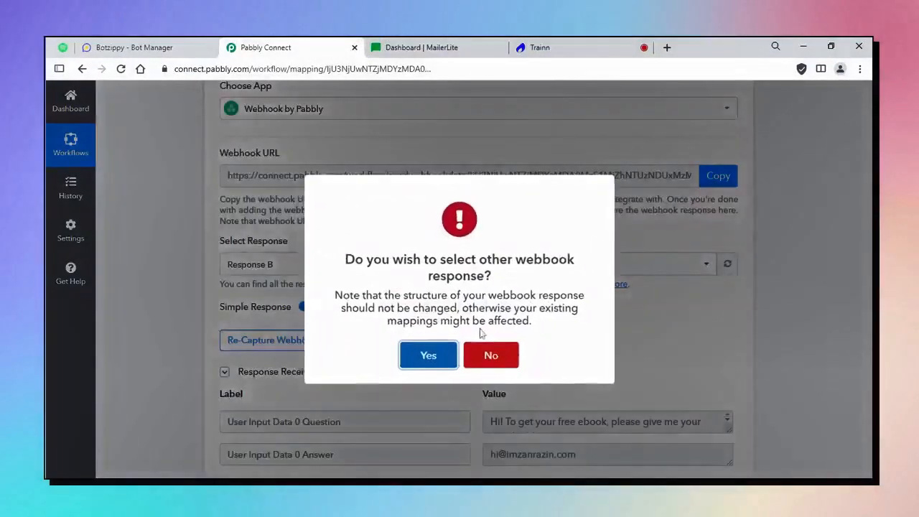
pyautogui.click(426, 353)
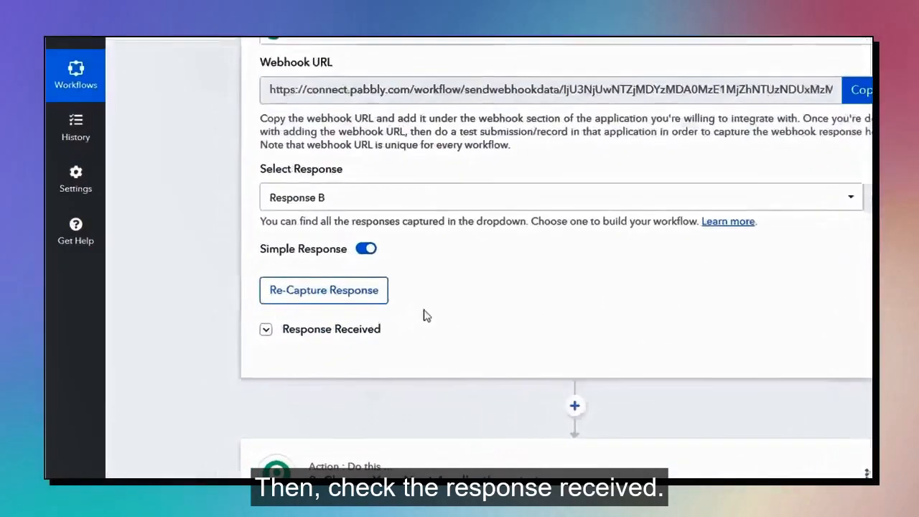
pyautogui.click(296, 336)
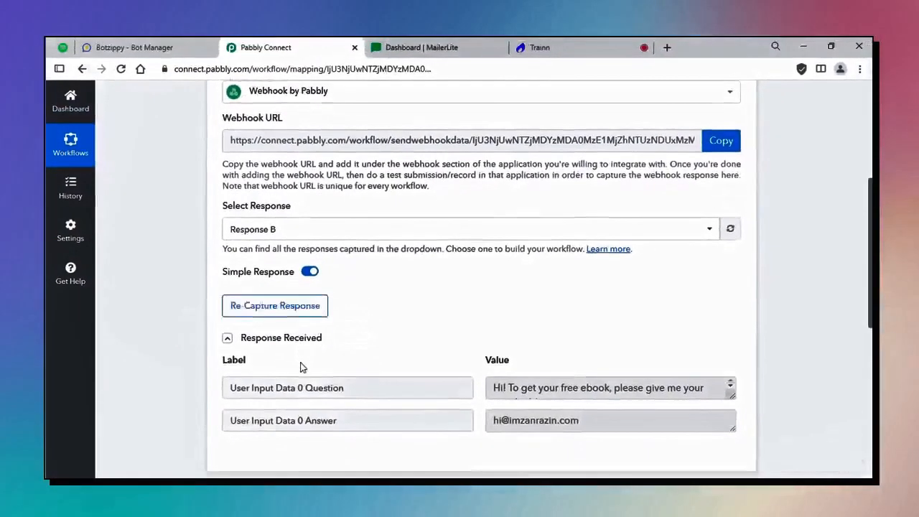
pyautogui.scroll(-1, 366, 363)
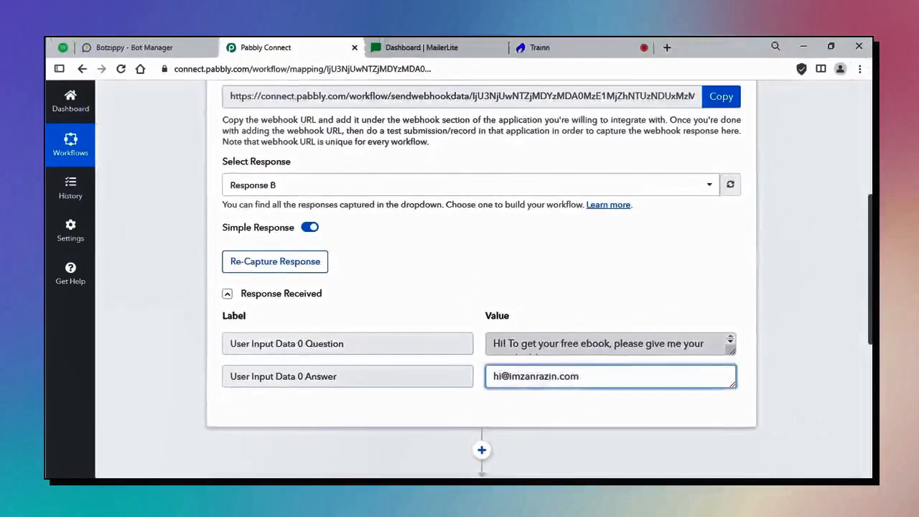
pyautogui.scroll(-1, 481, 288)
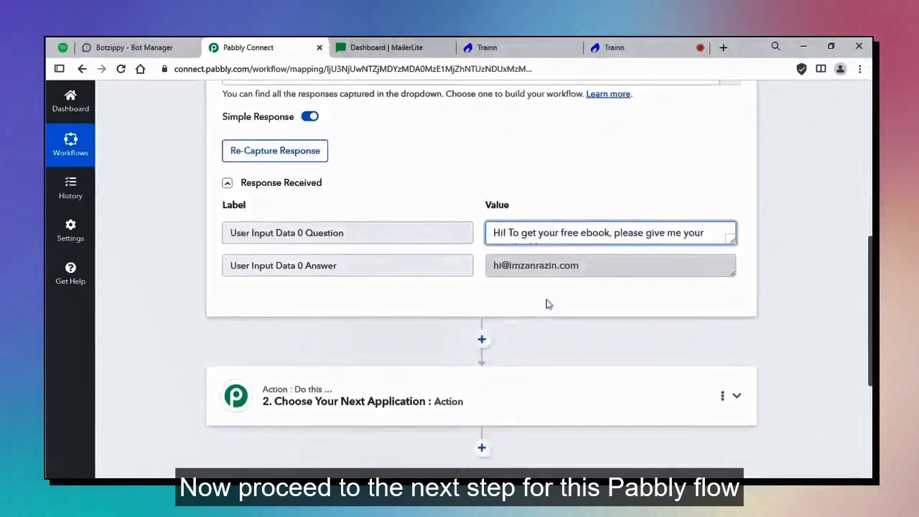
pyautogui.scroll(-1, 519, 334)
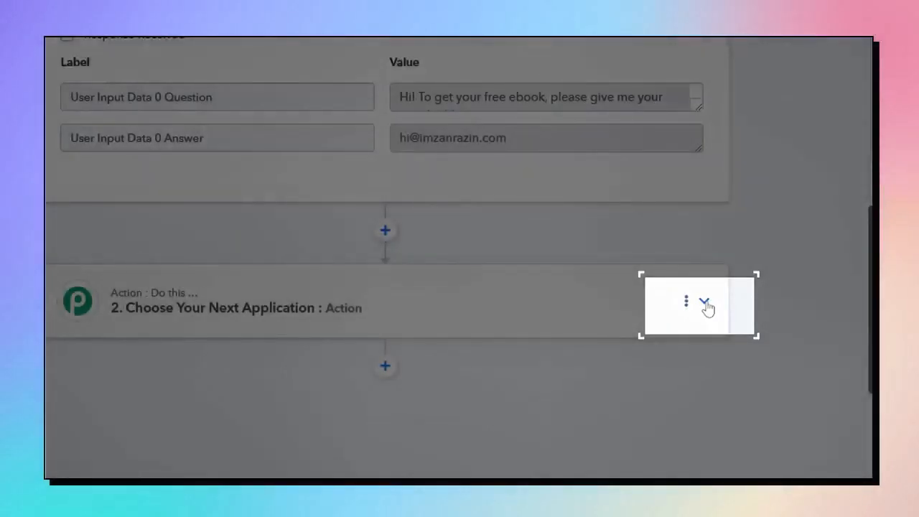
# Search 'Mailer' and choose MailerLite as the action step's app, then browse its action events.
pyautogui.click(704, 303)
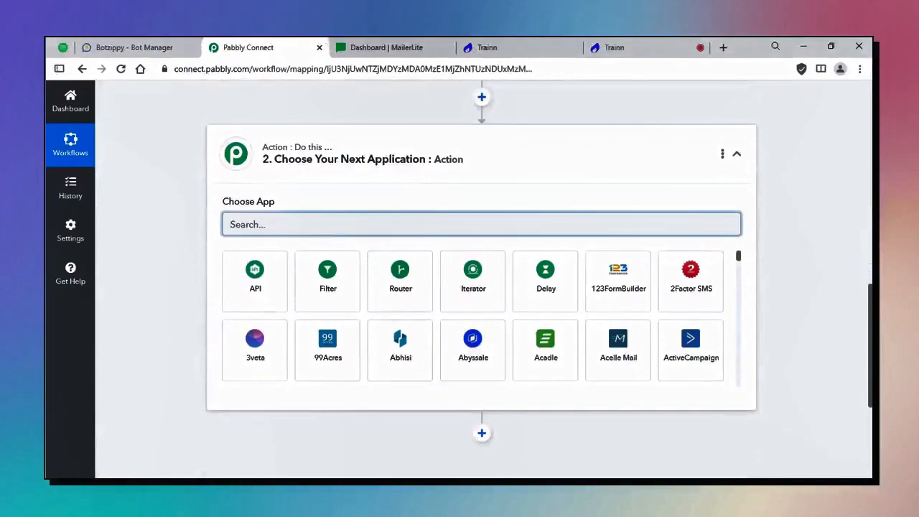
pyautogui.write('Mailer')
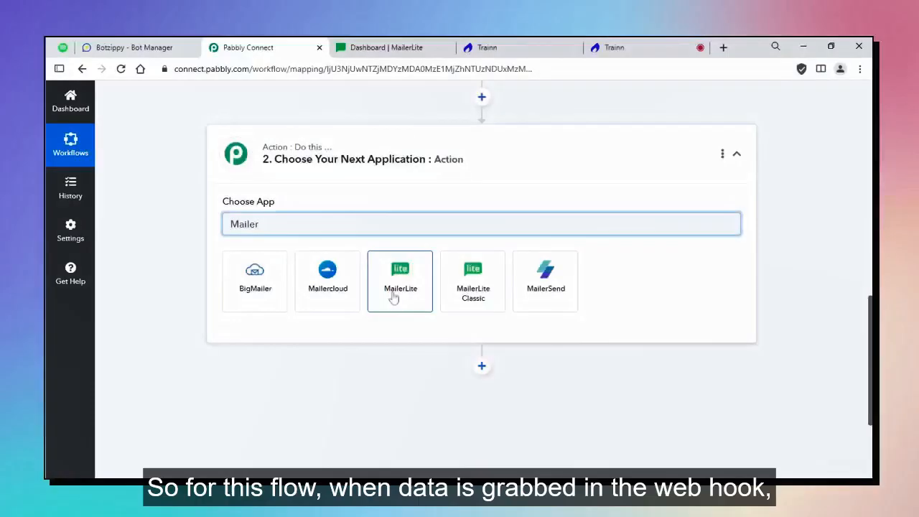
pyautogui.click(393, 296)
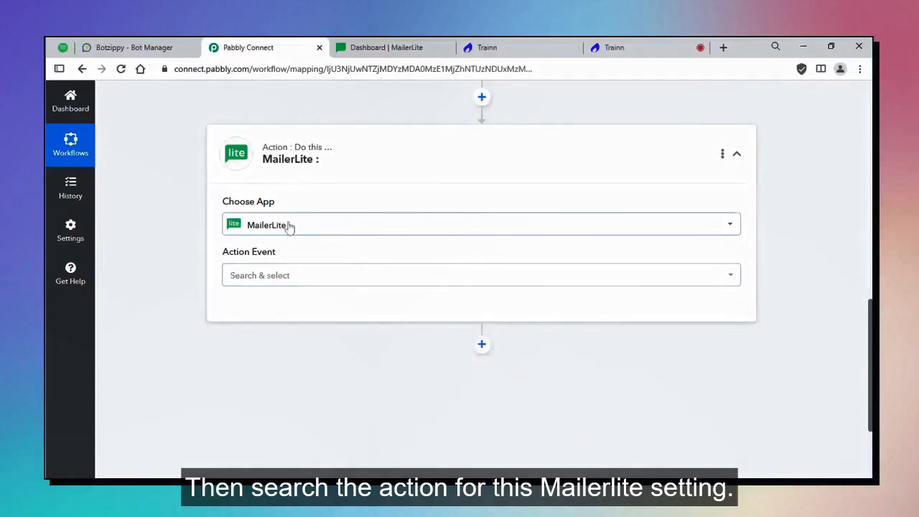
pyautogui.click(253, 280)
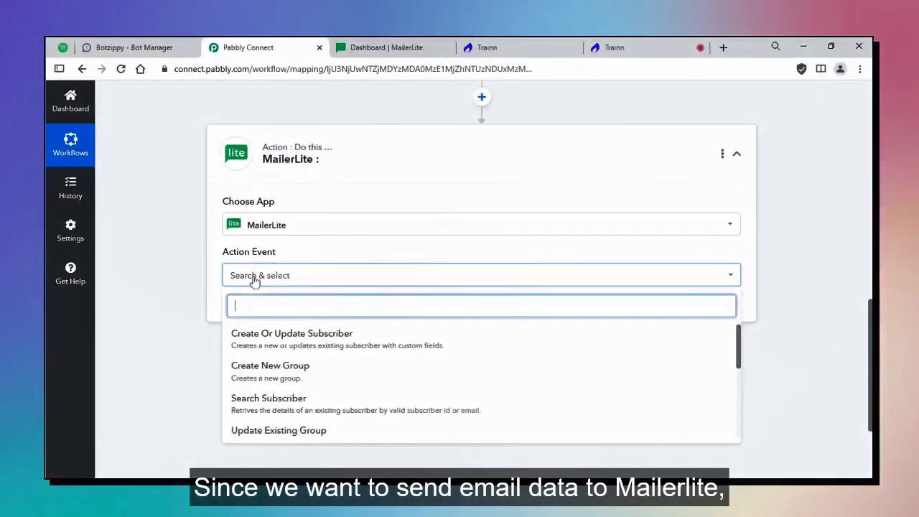
pyautogui.scroll(-6, 268, 324)
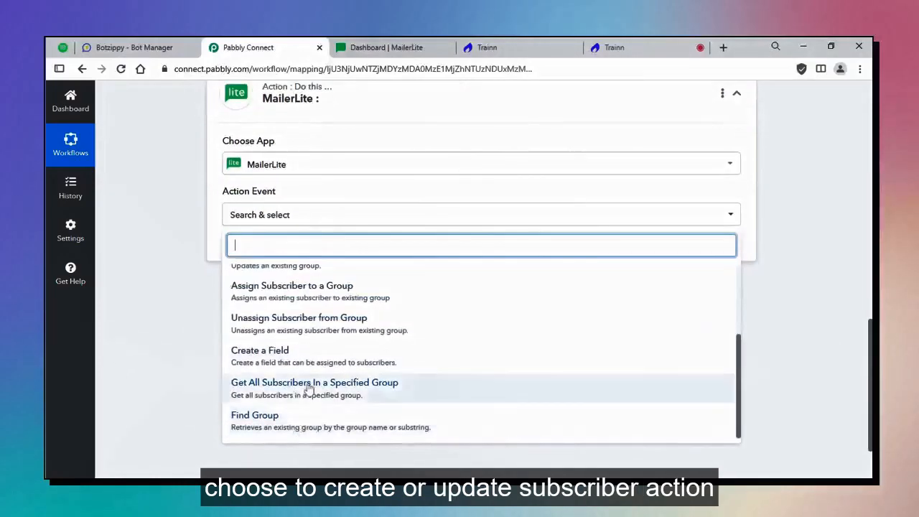
pyautogui.scroll(1, 312, 426)
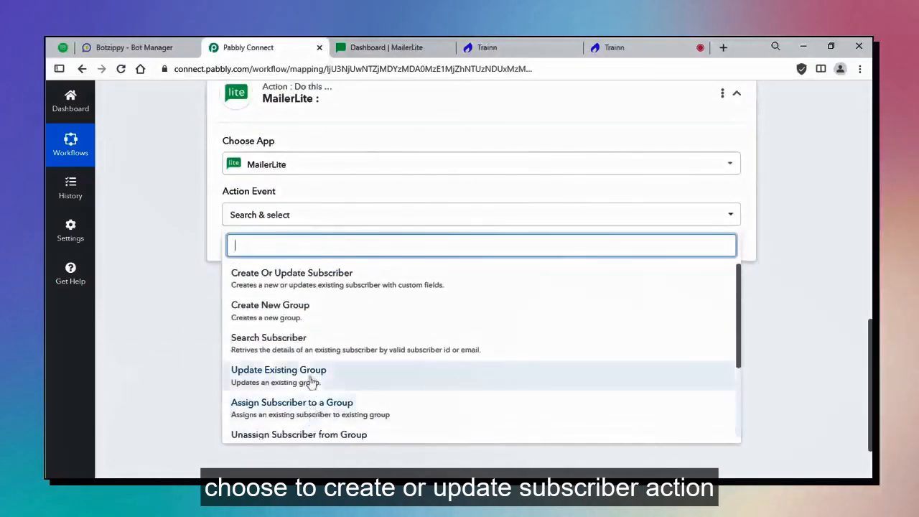
pyautogui.scroll(1, 316, 344)
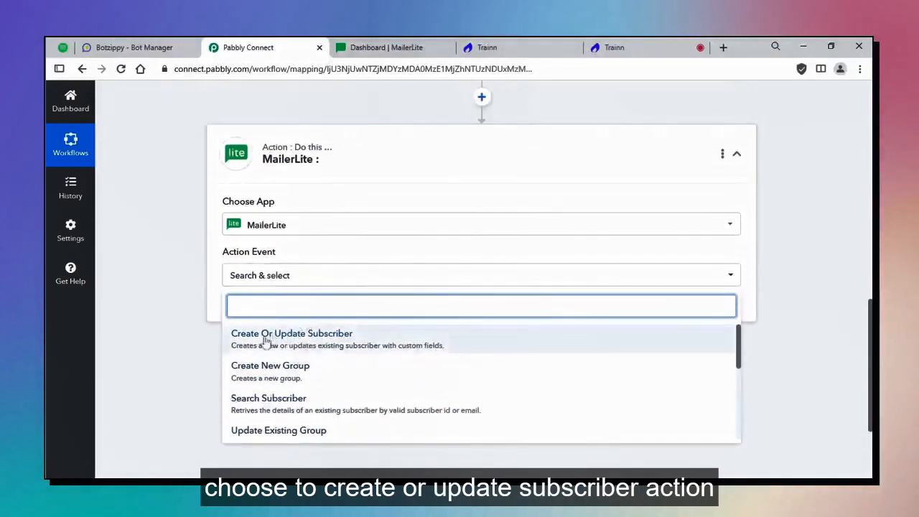
# Choose Create Or Update Subscriber as the action and start a new MailerLite connection.
pyautogui.click(344, 342)
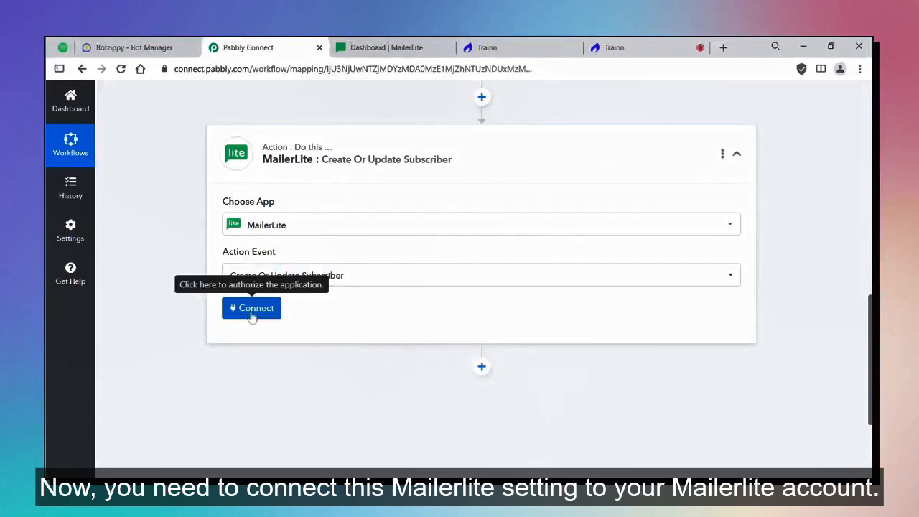
pyautogui.click(251, 314)
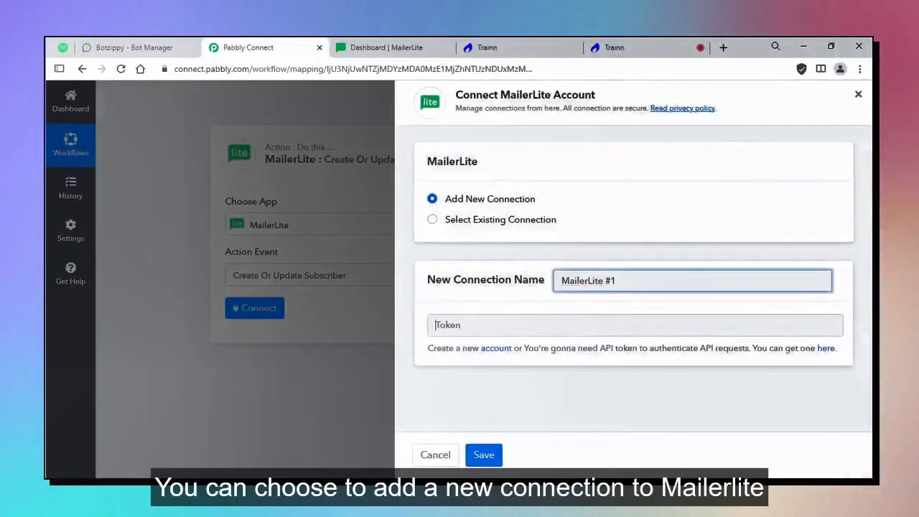
pyautogui.press('Tab')
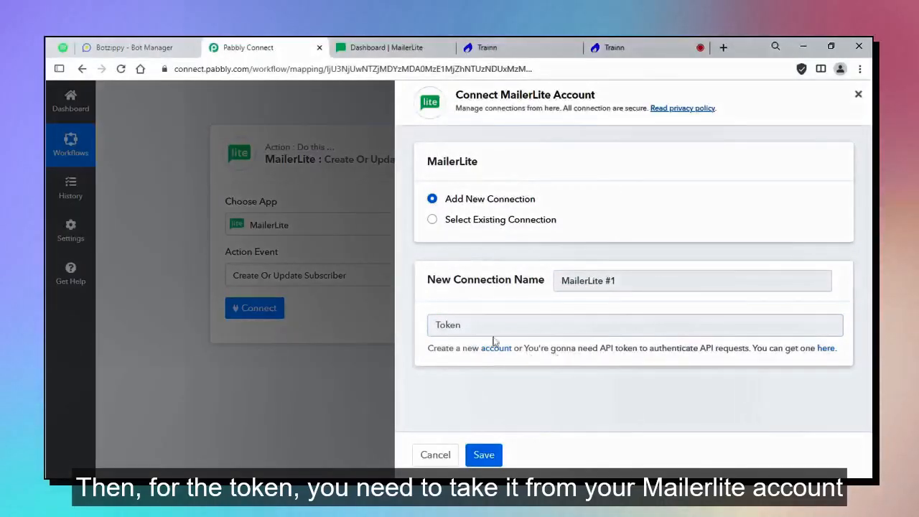
# In MailerLite, go to Integrations and open the MailerLite API token page.
pyautogui.click(399, 52)
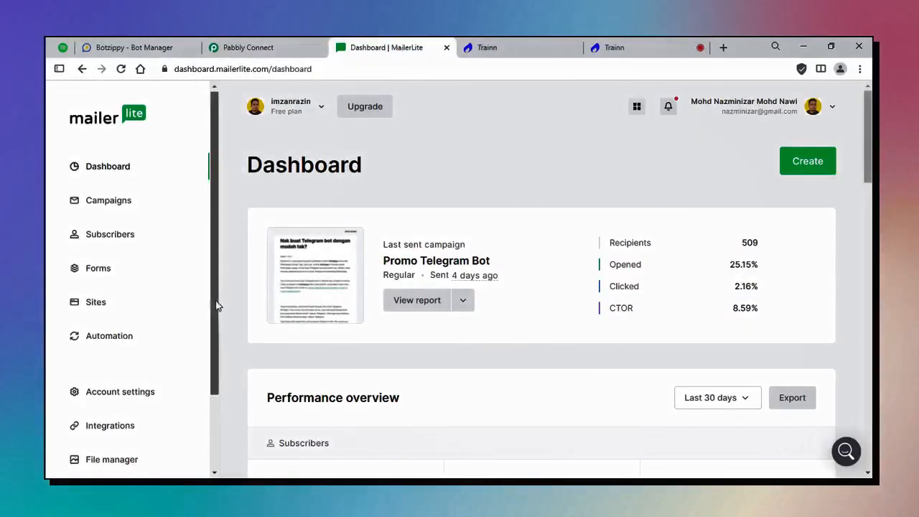
pyautogui.moveTo(218, 306); pyautogui.dragTo(220, 381)
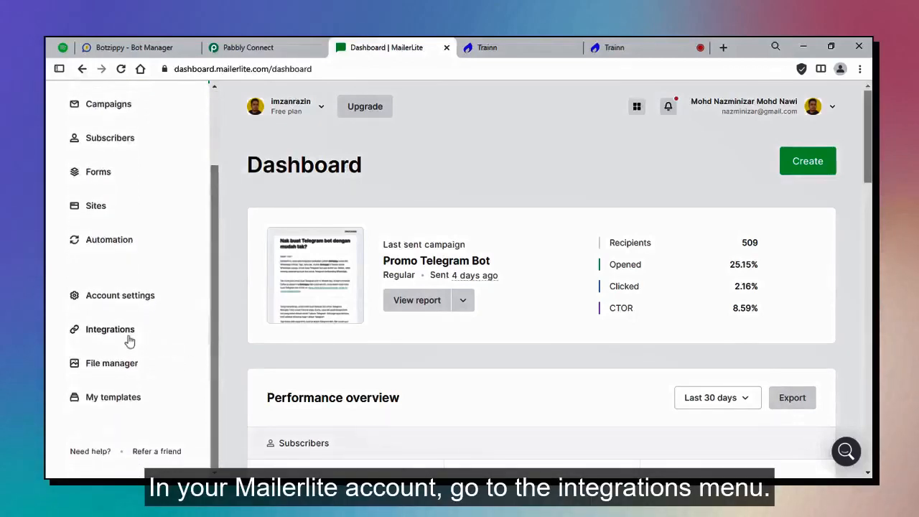
pyautogui.click(129, 341)
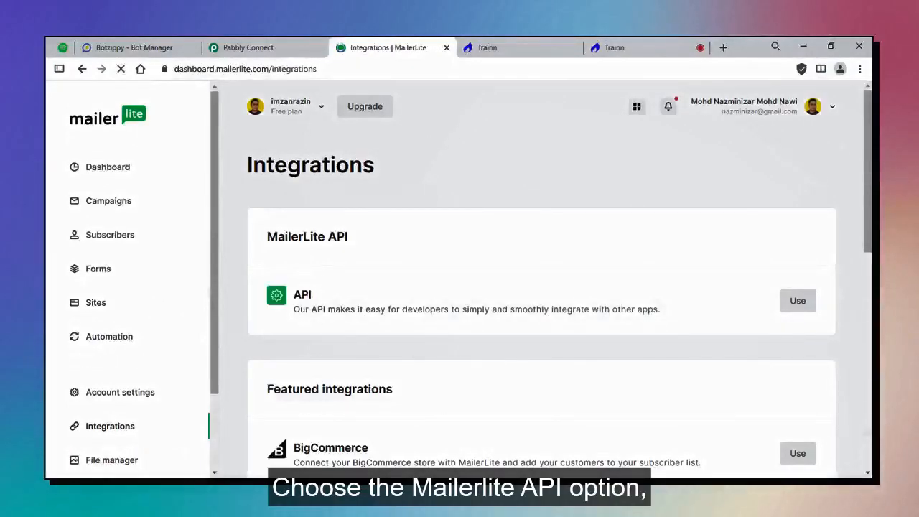
pyautogui.click(789, 304)
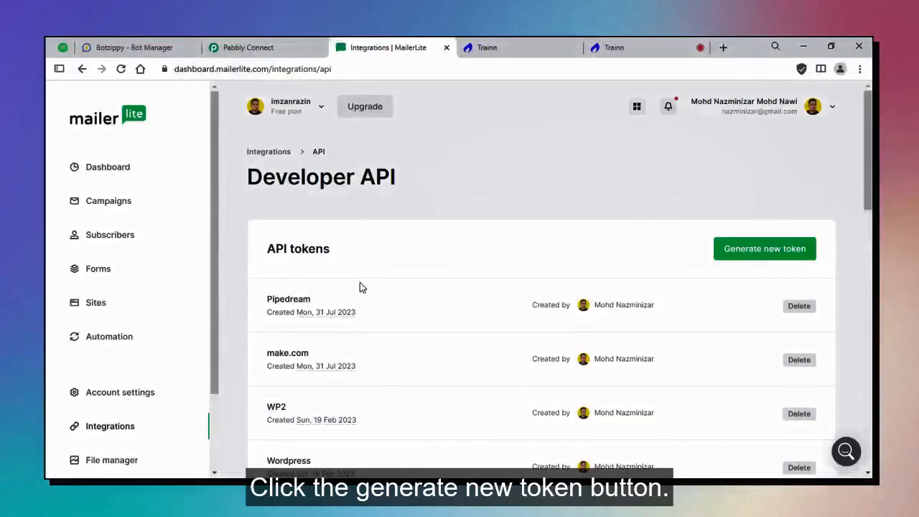
# Generate a new API token named 'Pabbly', accepting the terms, and copy its key.
pyautogui.click(755, 257)
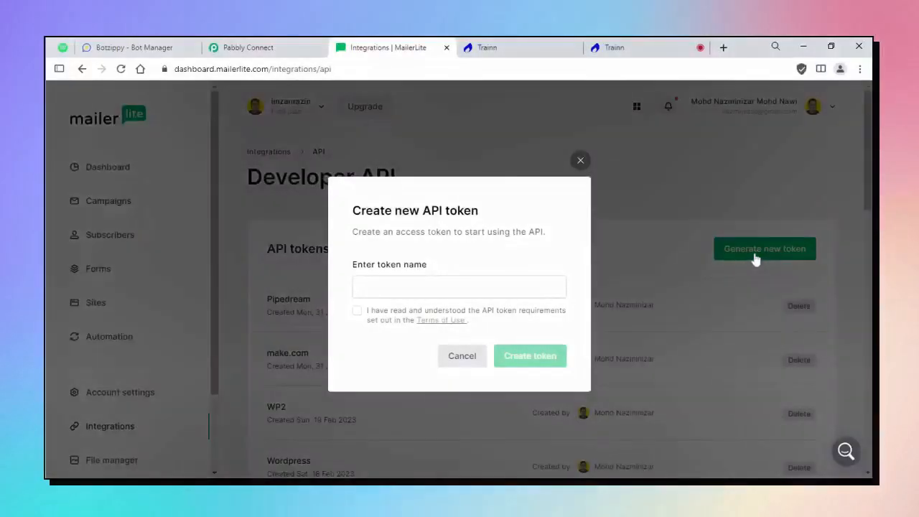
pyautogui.click(479, 286)
pyautogui.write('Pabbly')
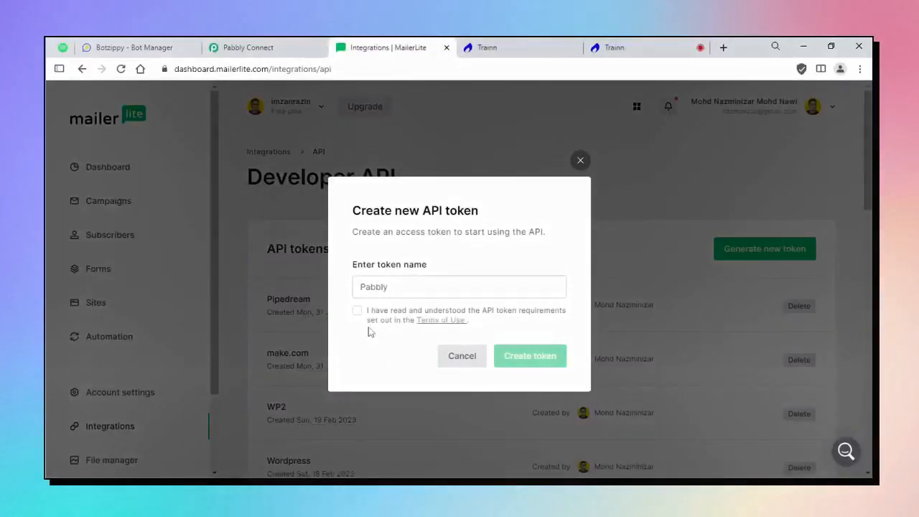
pyautogui.click(358, 311)
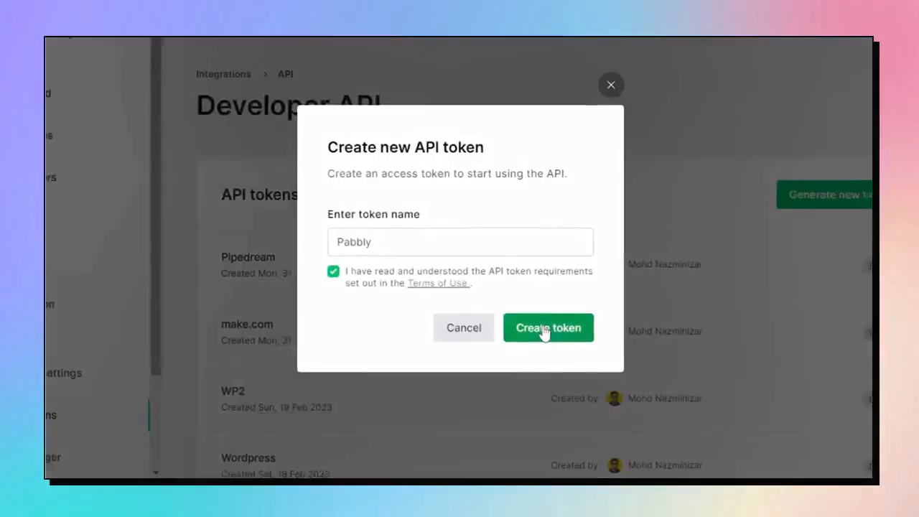
pyautogui.click(546, 328)
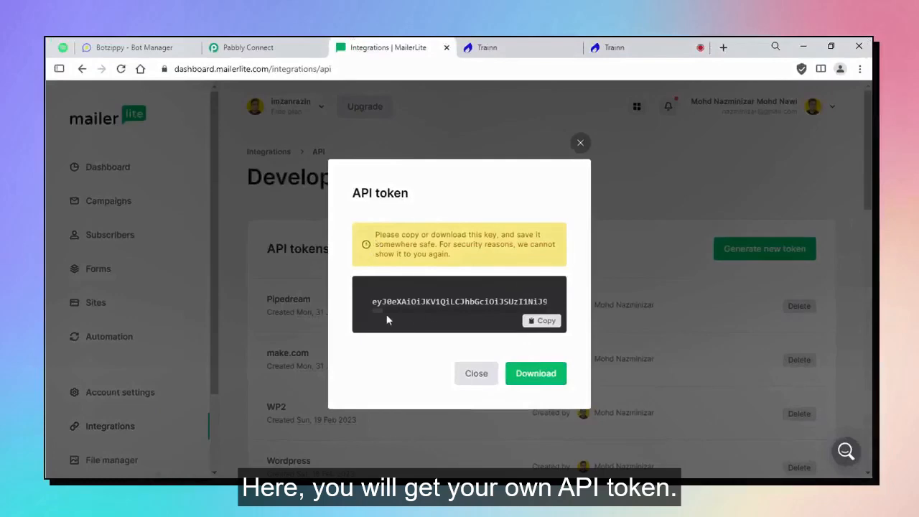
pyautogui.moveTo(380, 311); pyautogui.dragTo(463, 312)
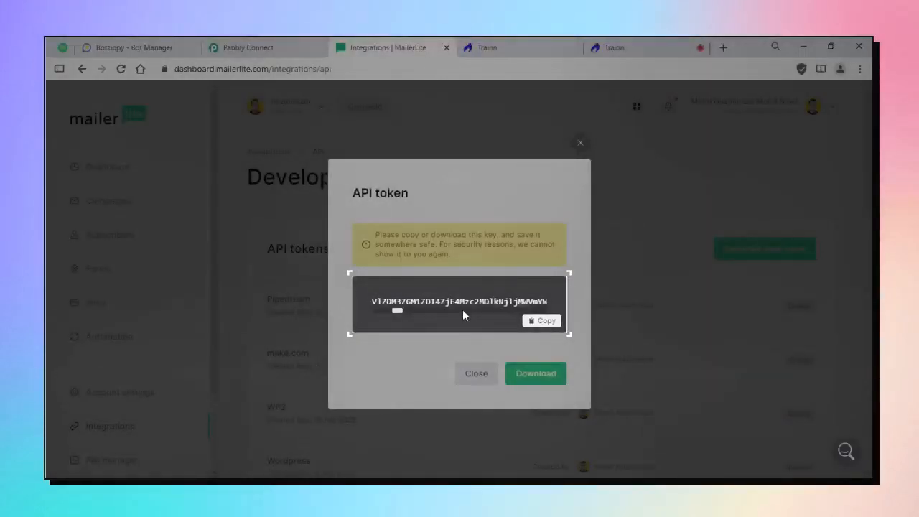
pyautogui.moveTo(463, 311); pyautogui.dragTo(377, 315)
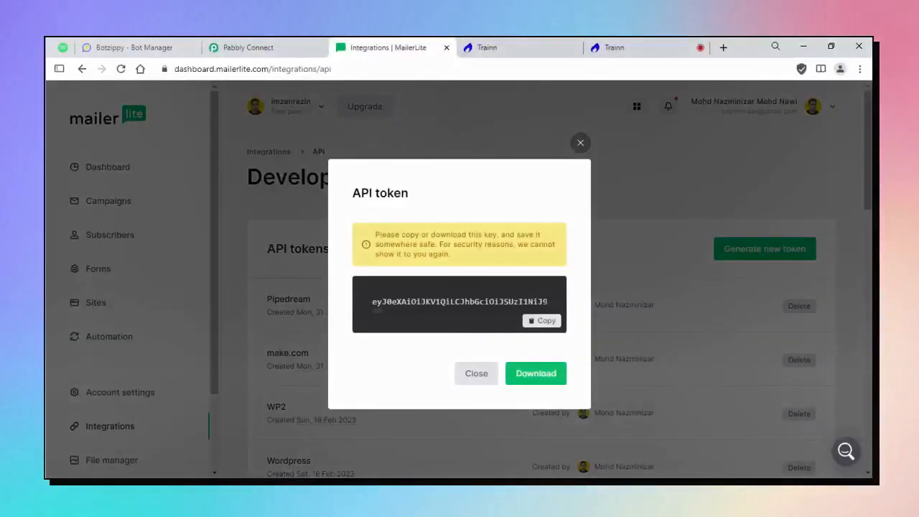
pyautogui.click(543, 320)
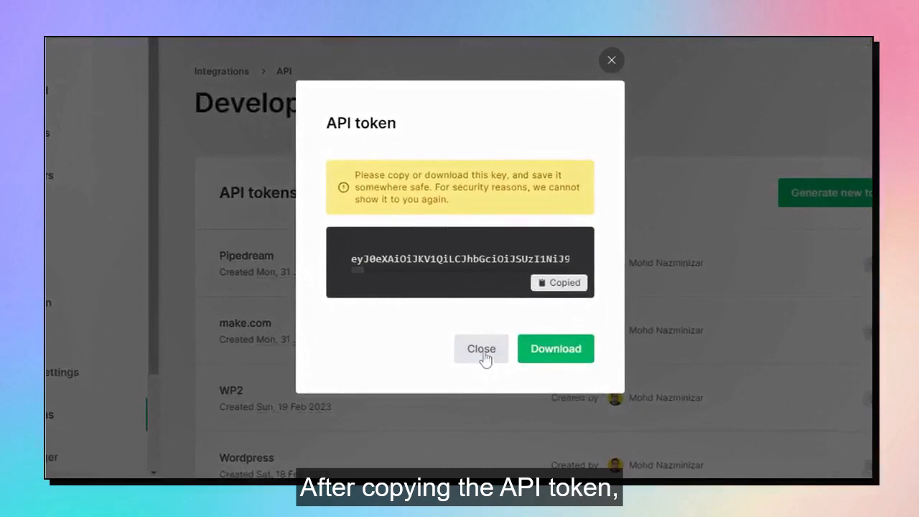
pyautogui.click(476, 373)
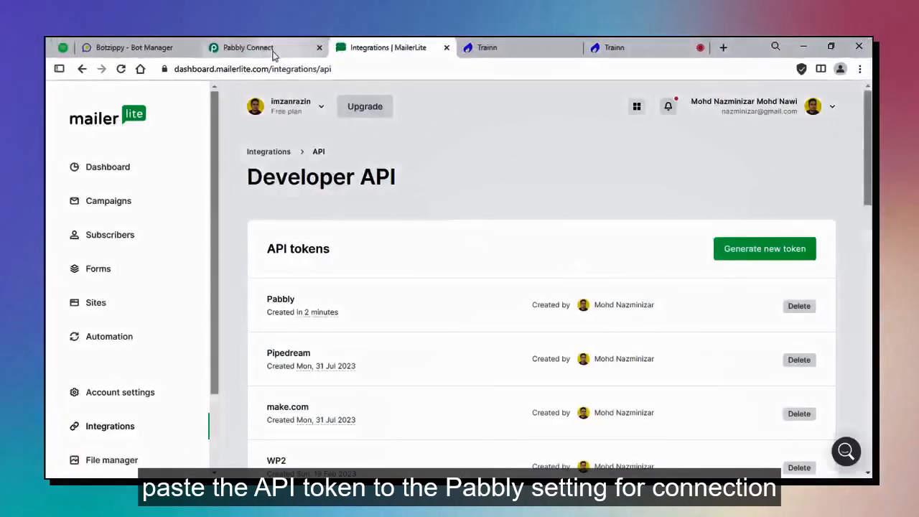
# Paste the copied MailerLite API token into the Pabbly connection and save it.
pyautogui.click(272, 47)
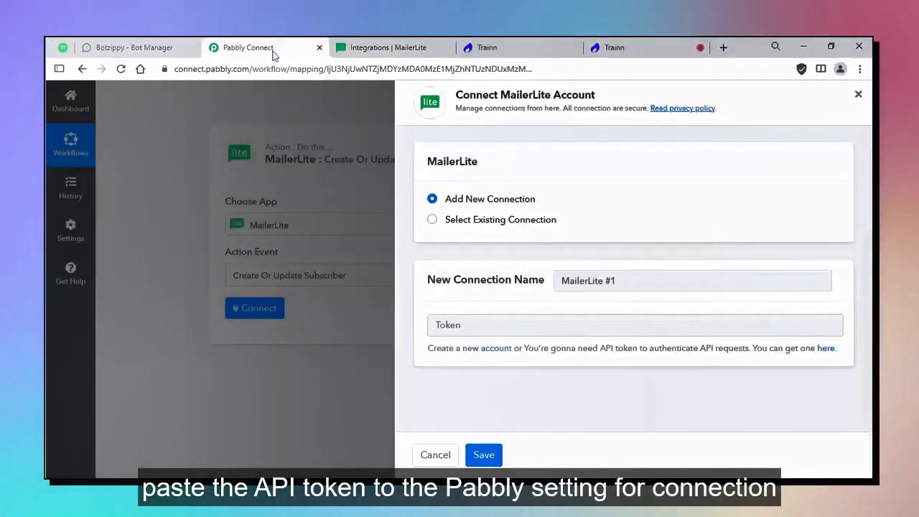
pyautogui.click(488, 326)
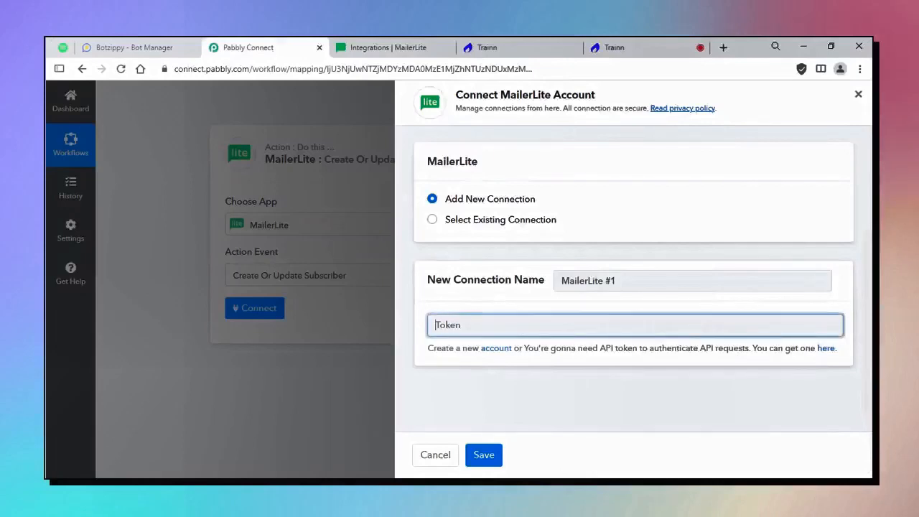
pyautogui.hotkey('ctrl', 'v')
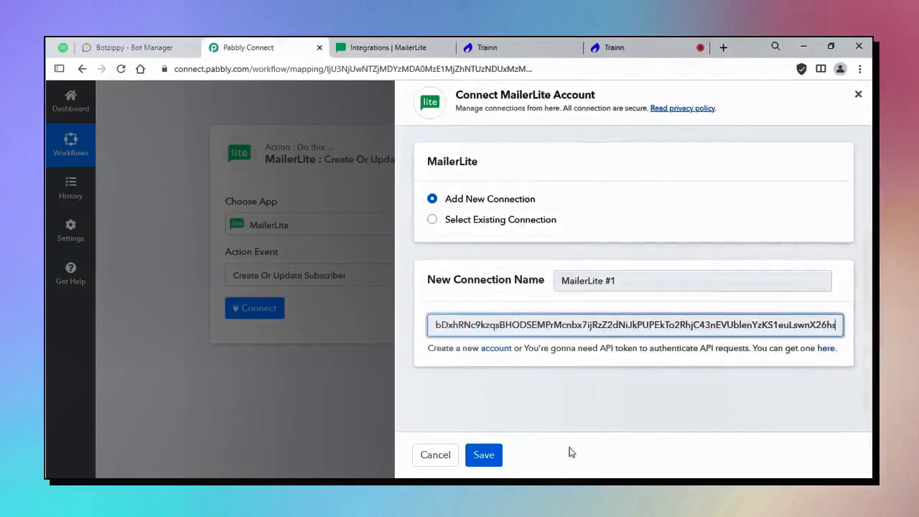
pyautogui.click(484, 454)
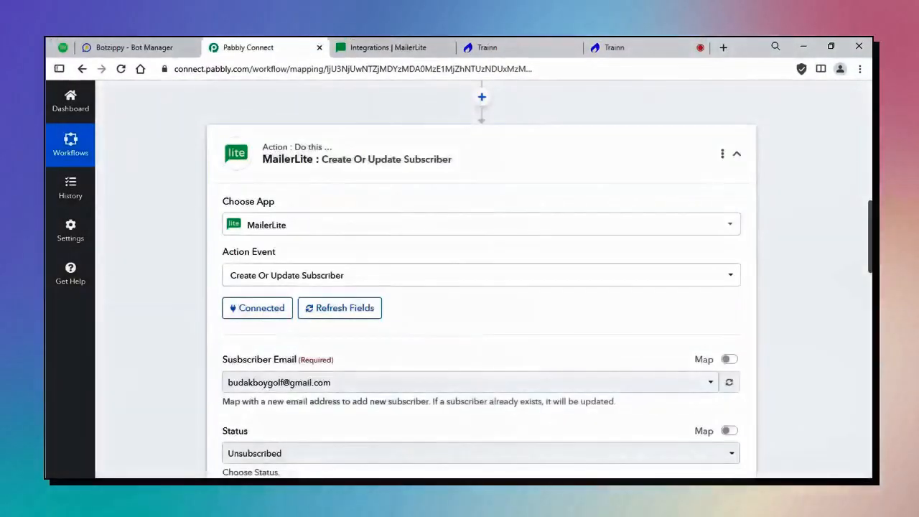
pyautogui.scroll(-1, 324, 363)
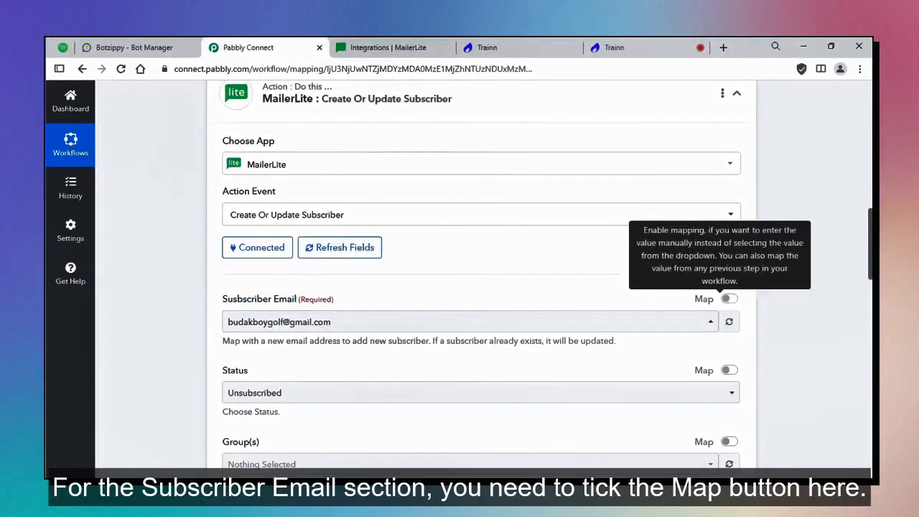
# Replace the sample Subscriber Email with the webhook's User Input Data 0 Answer value.
pyautogui.click(729, 300)
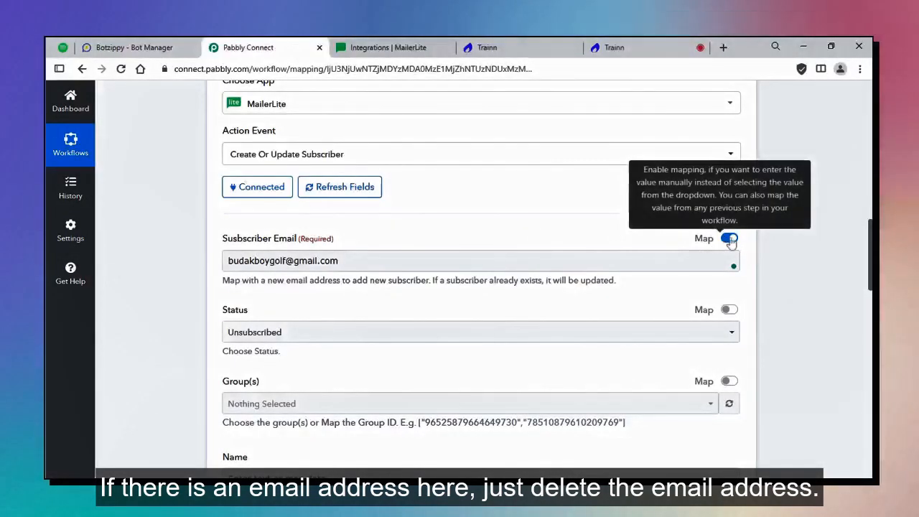
pyautogui.moveTo(338, 260); pyautogui.dragTo(219, 260)
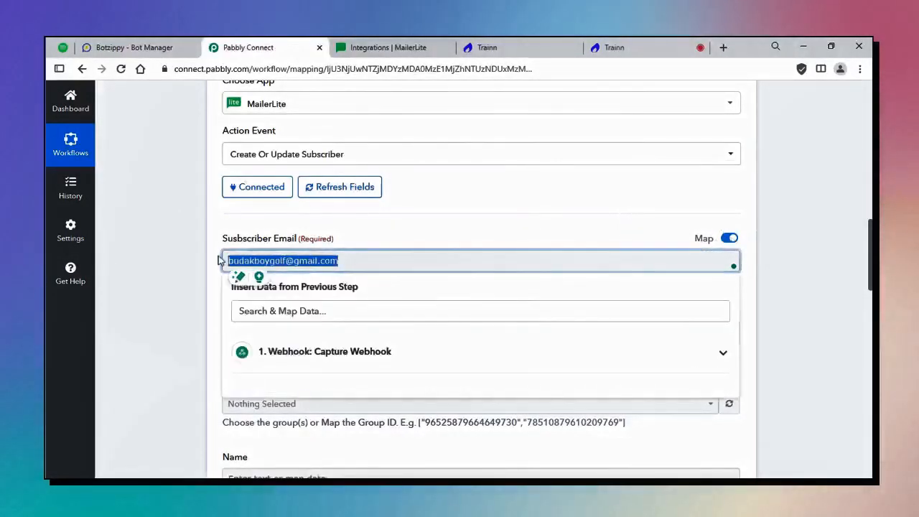
pyautogui.press('BackSpace')
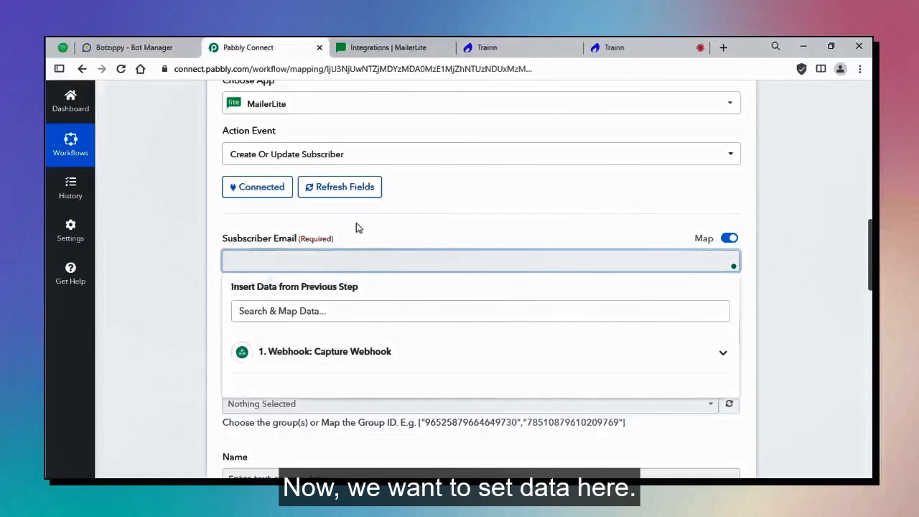
pyautogui.click(449, 231)
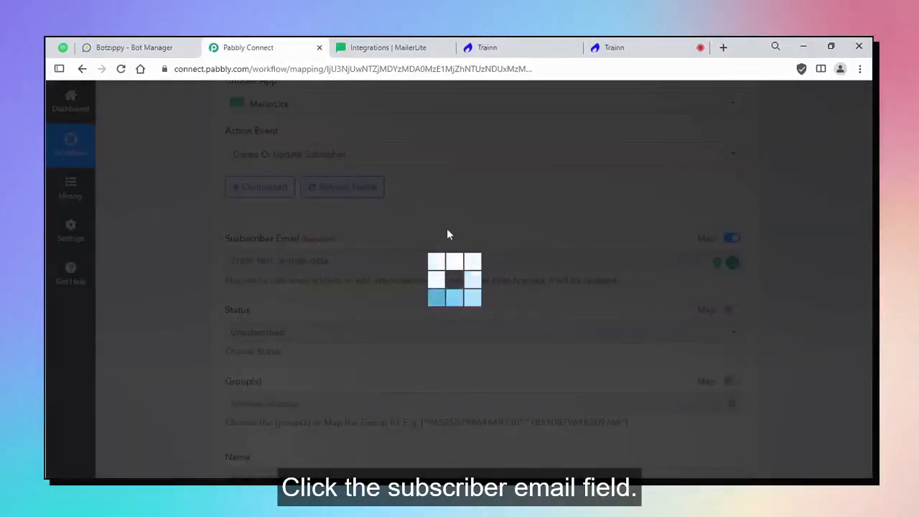
pyautogui.click(363, 258)
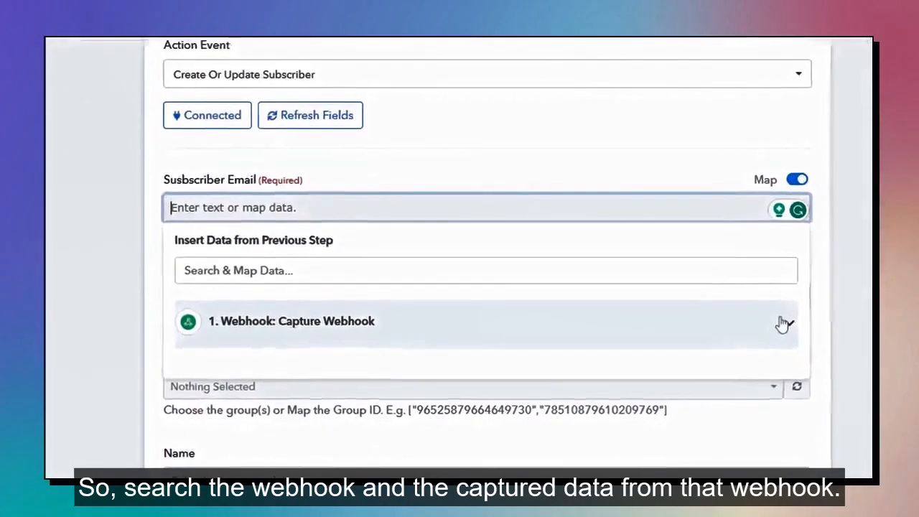
pyautogui.click(716, 354)
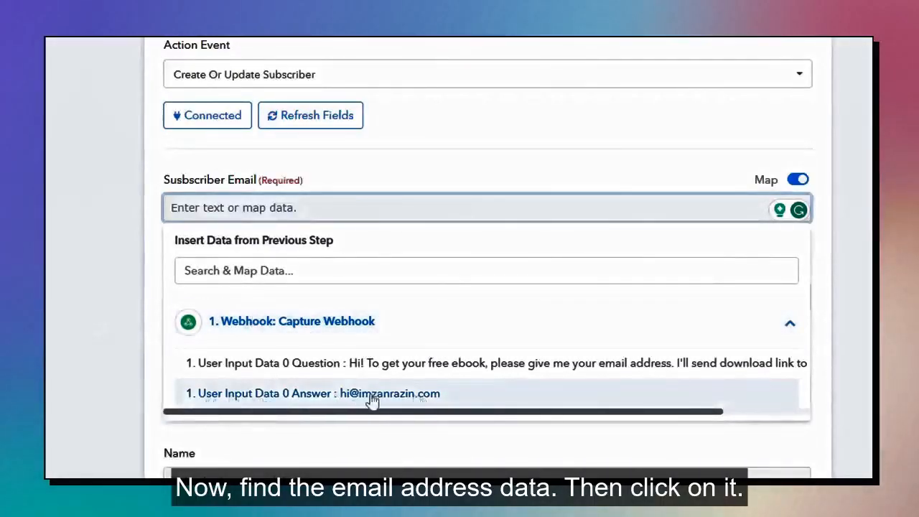
pyautogui.click(460, 400)
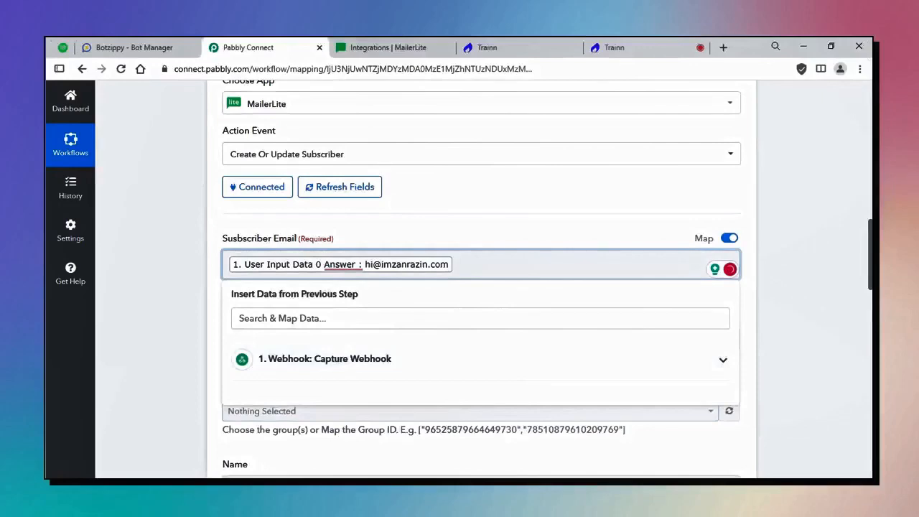
pyautogui.click(753, 309)
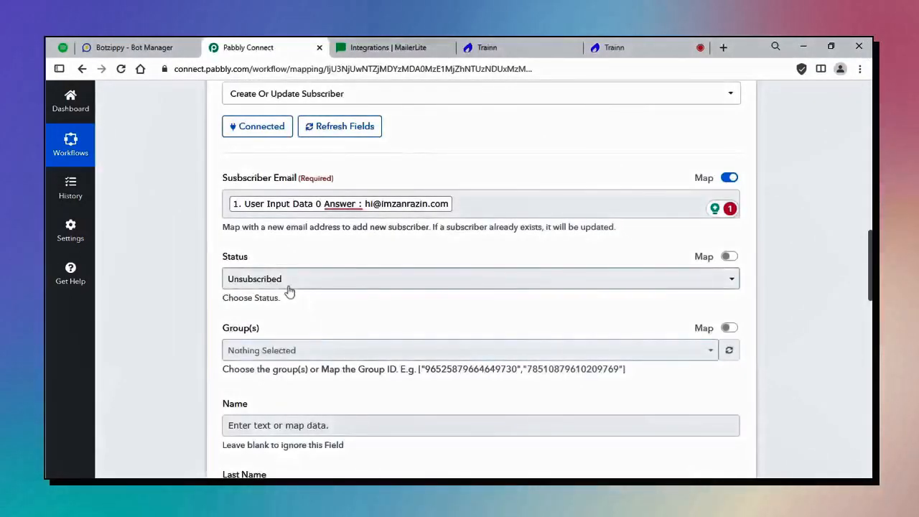
# Set subscriber Status to Active and Group(s) to Telegram Leads.
pyautogui.click(288, 286)
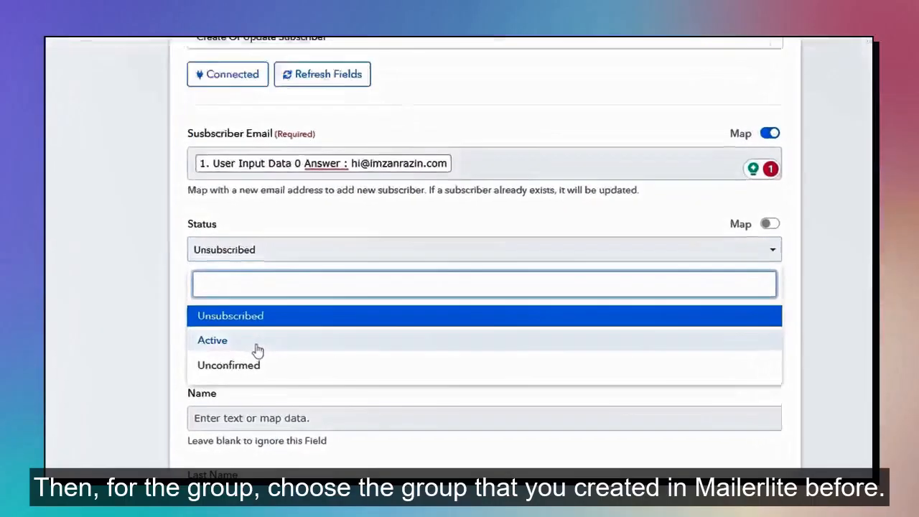
pyautogui.click(280, 358)
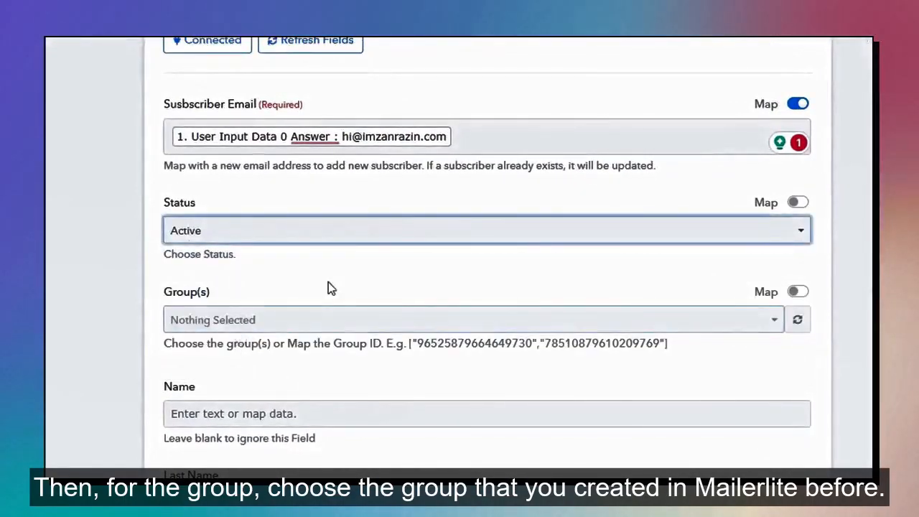
pyautogui.click(272, 325)
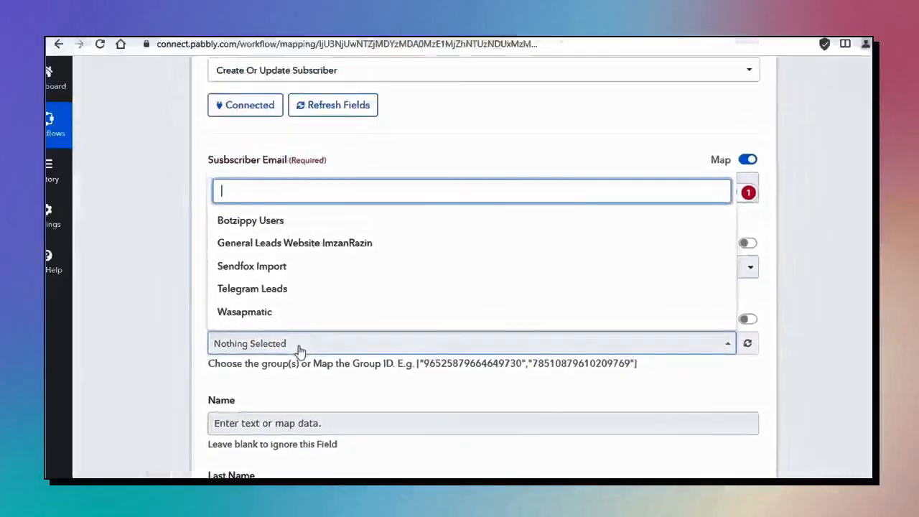
pyautogui.click(324, 301)
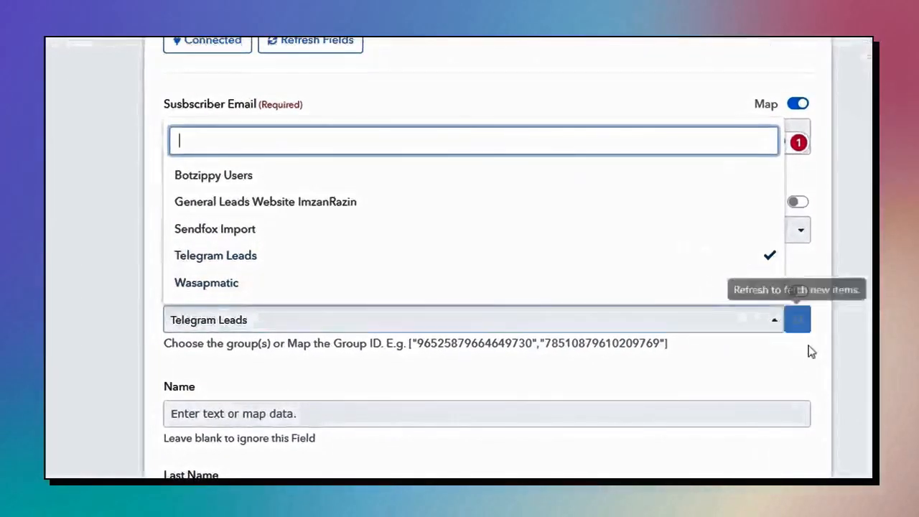
pyautogui.click(729, 385)
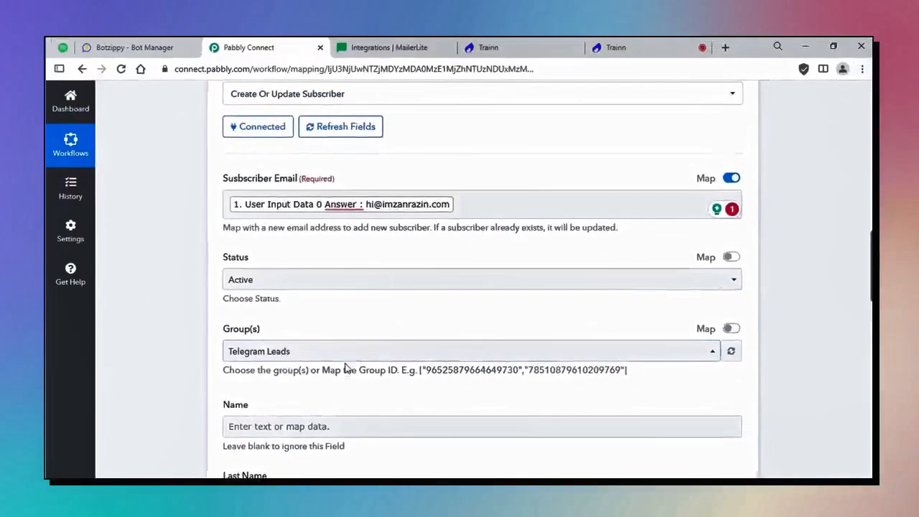
# Save the MailerLite step, send a test request, and switch to MailerLite.
pyautogui.scroll(-10, 348, 369)
pyautogui.scroll(-2, 332, 380)
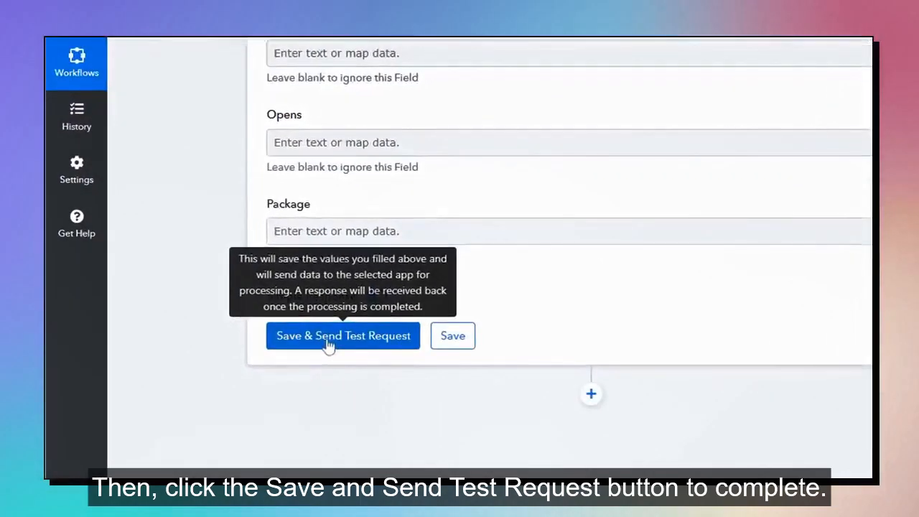
pyautogui.click(271, 365)
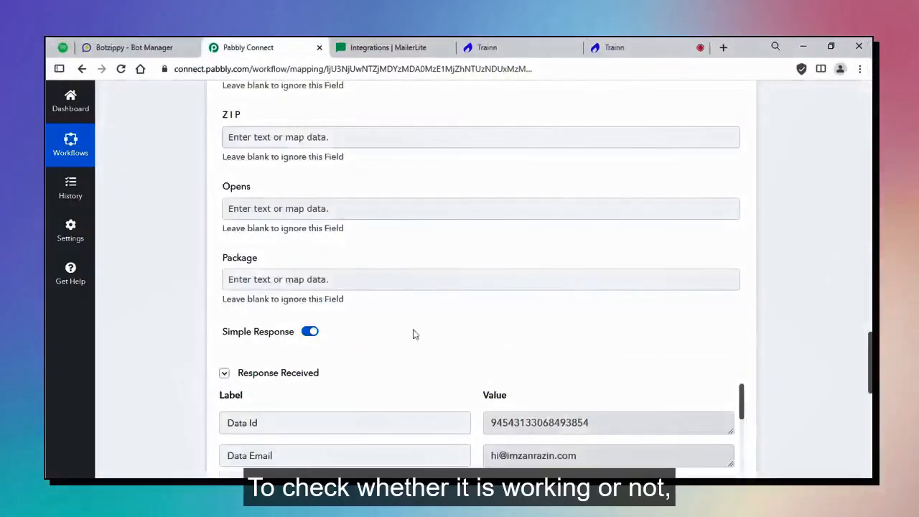
pyautogui.scroll(-3, 412, 333)
pyautogui.scroll(-4, 474, 323)
pyautogui.click(391, 47)
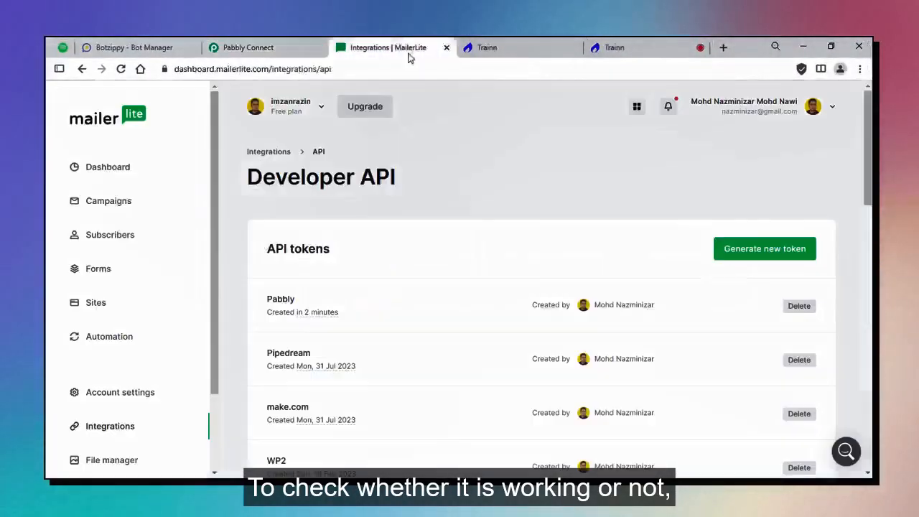
# Open MailerLite's Telegram Leads group and confirm the bot-submitted email is an active subscriber.
pyautogui.click(120, 239)
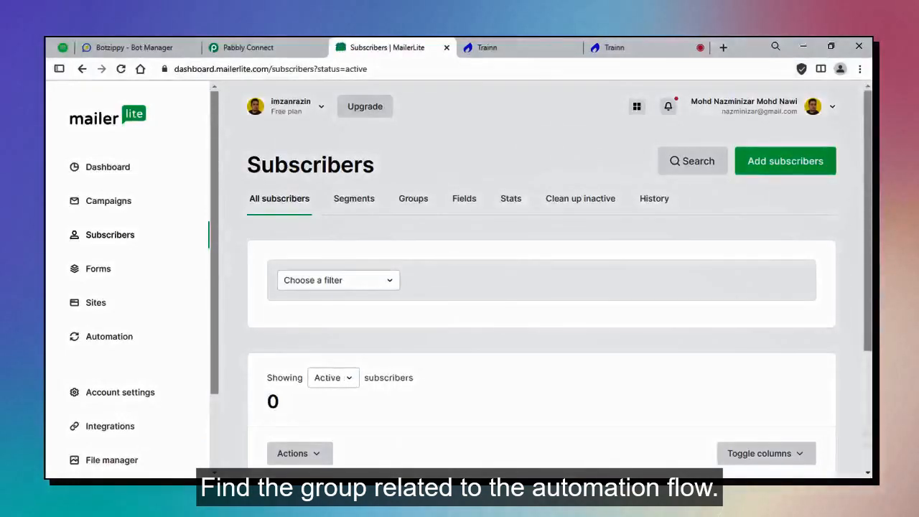
pyautogui.click(414, 204)
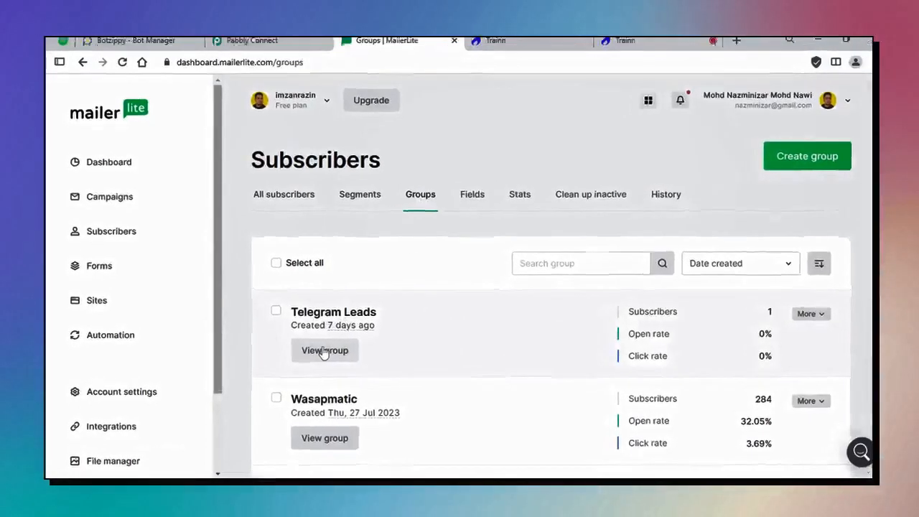
pyautogui.click(323, 351)
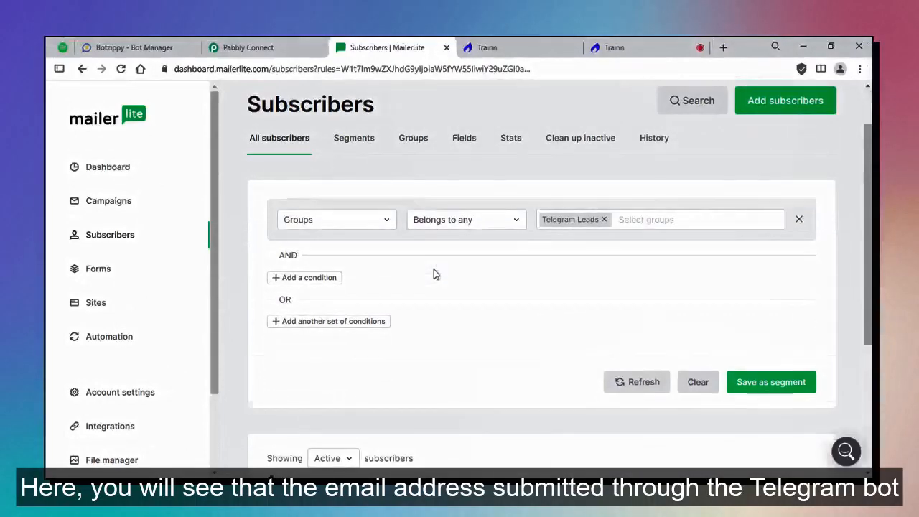
pyautogui.scroll(-3, 330, 314)
pyautogui.scroll(-1, 330, 314)
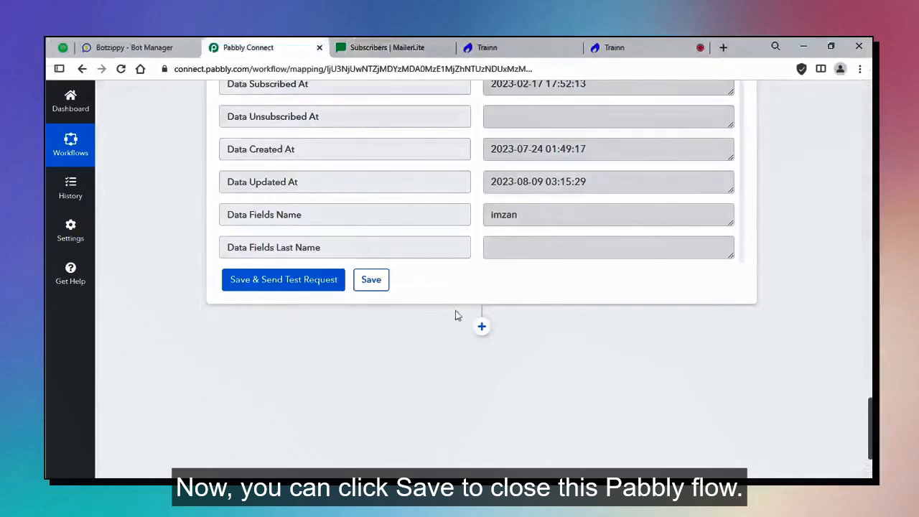
# Save the Botzippy Mailerlite workflow.
pyautogui.click(379, 286)
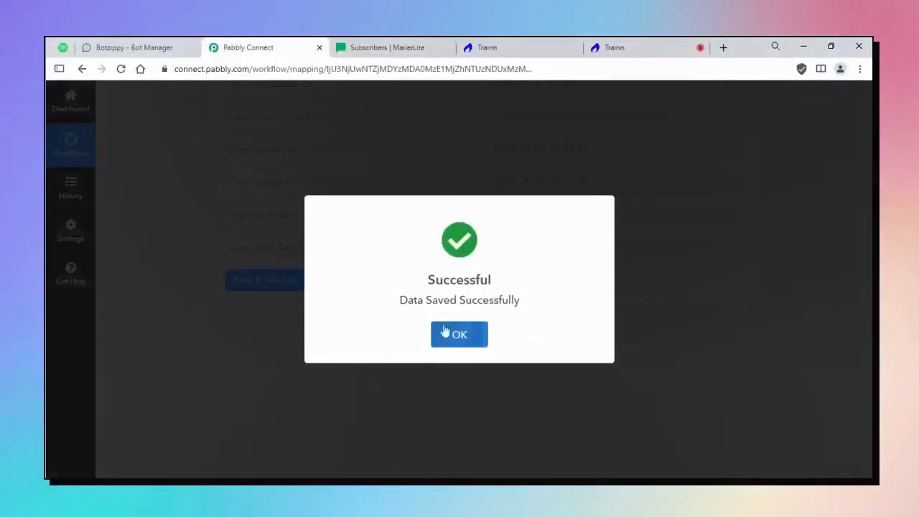
pyautogui.scroll(20, 757, 415)
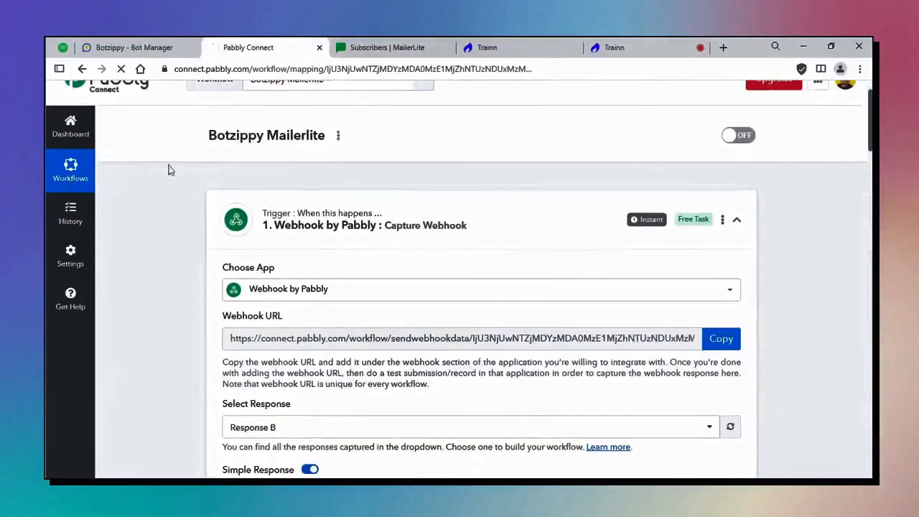
pyautogui.scroll(1, 421, 201)
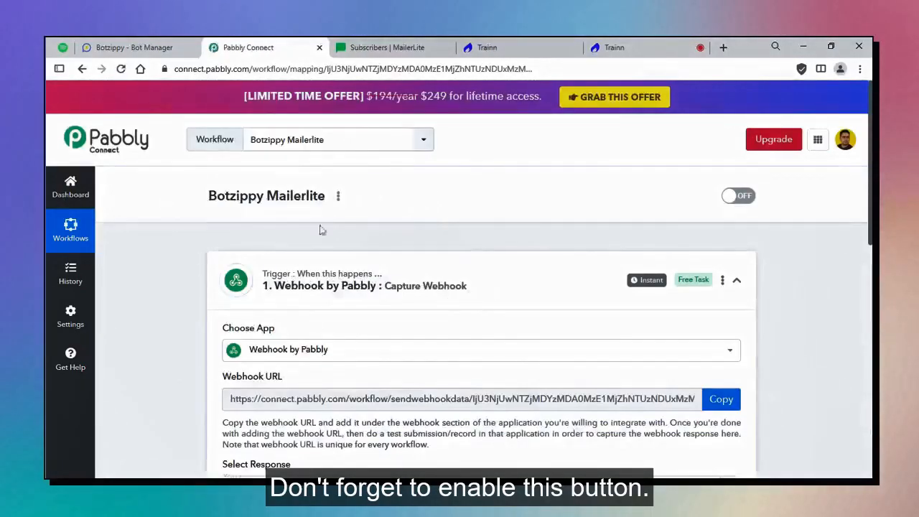
pyautogui.scroll(-1, 323, 230)
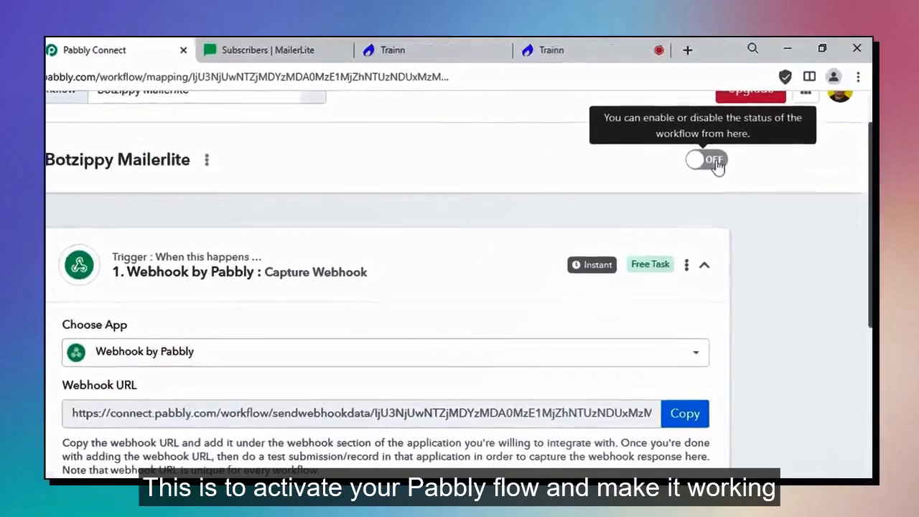
# Switch the workflow ON and check the dashboard lists it as Active with 0 tasks.
pyautogui.click(747, 140)
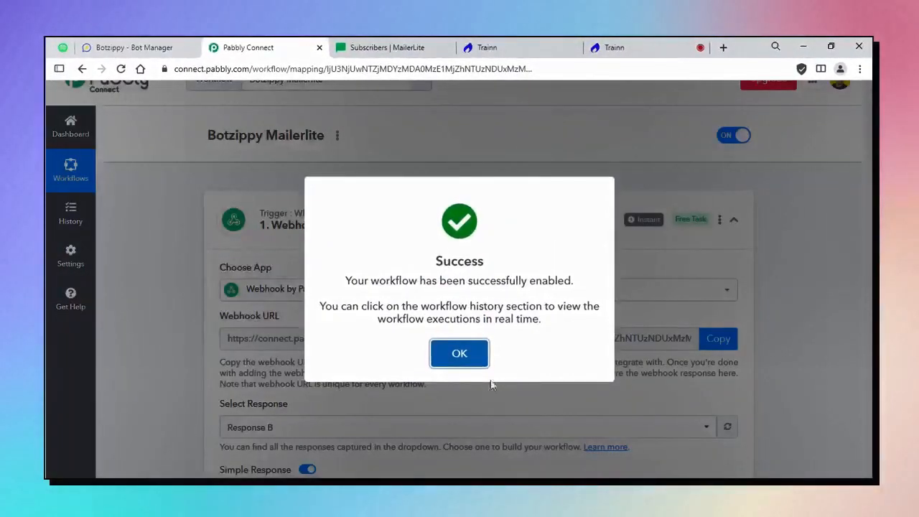
pyautogui.click(472, 357)
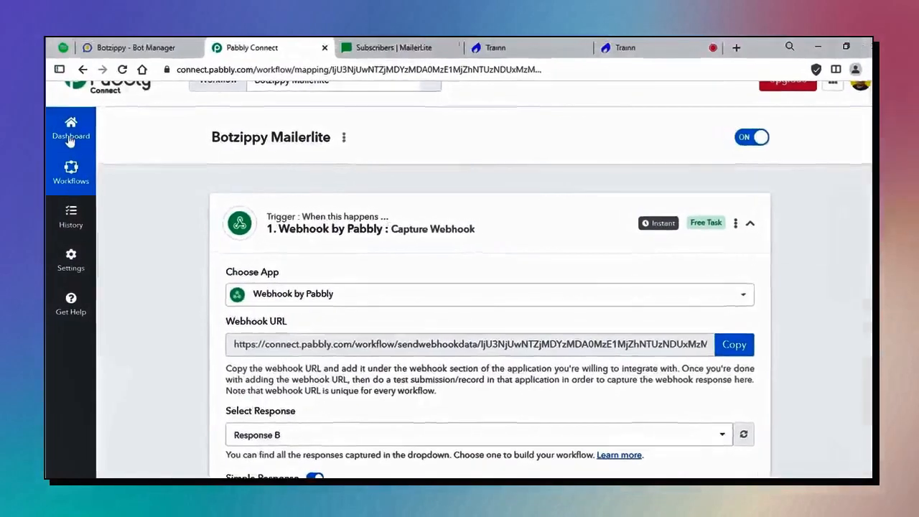
pyautogui.click(70, 133)
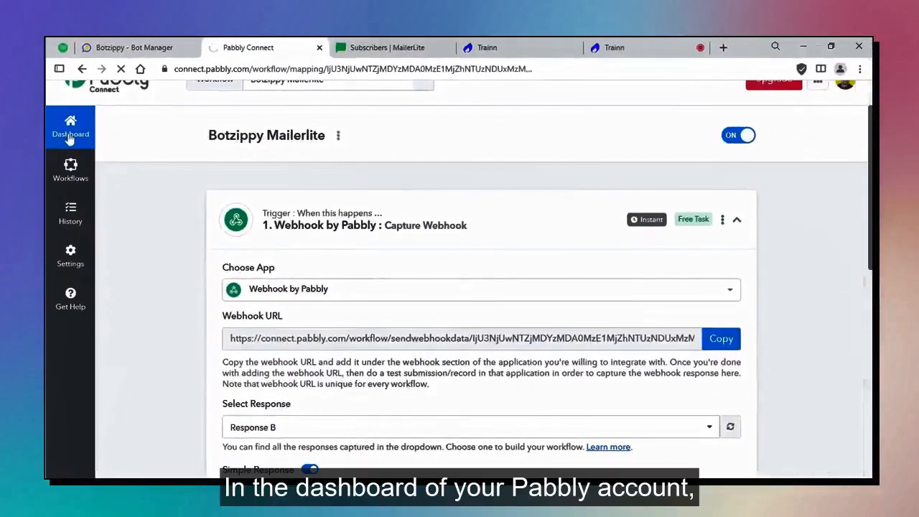
pyautogui.scroll(-2, 467, 301)
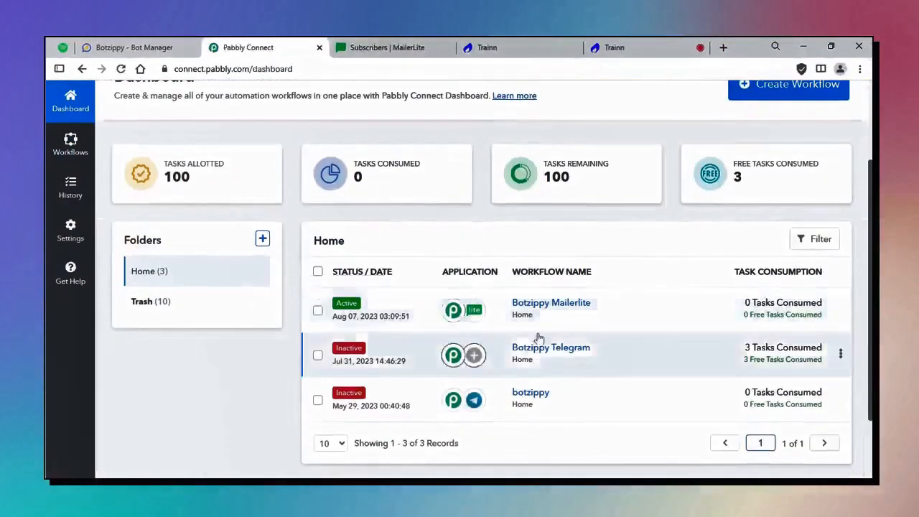